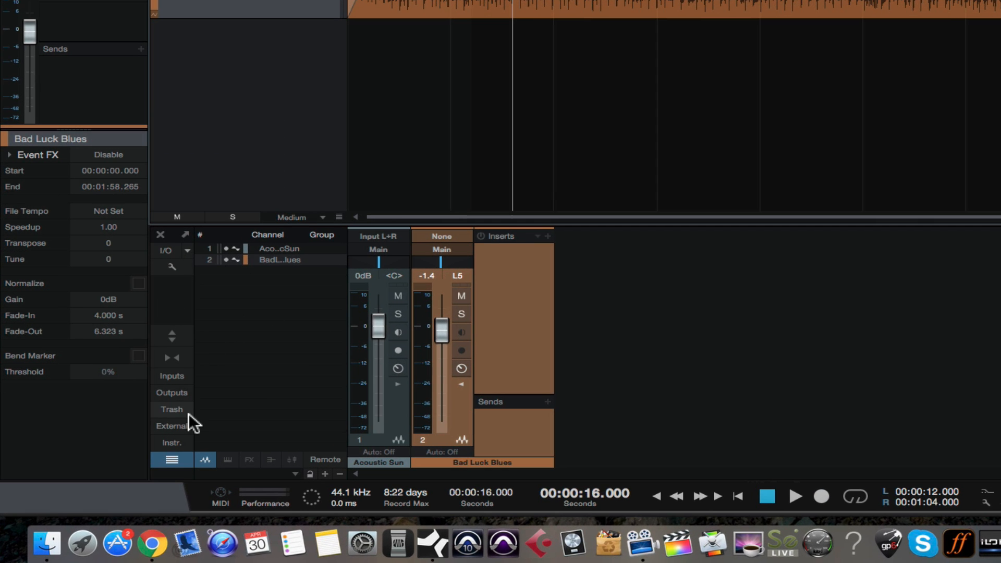
- Hide the console's channel list, then close and reopen the console
left_click(172, 461)
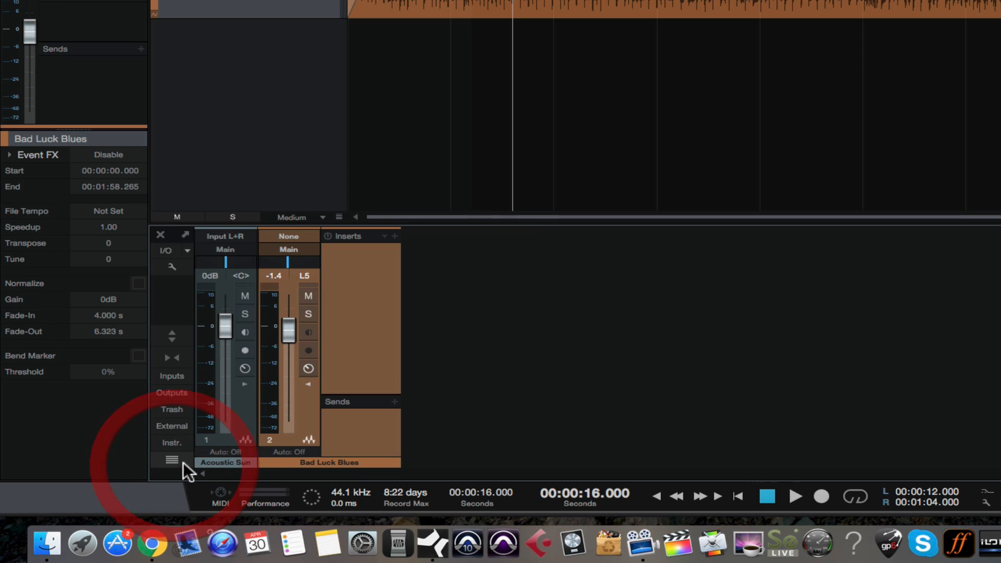
left_click(160, 235)
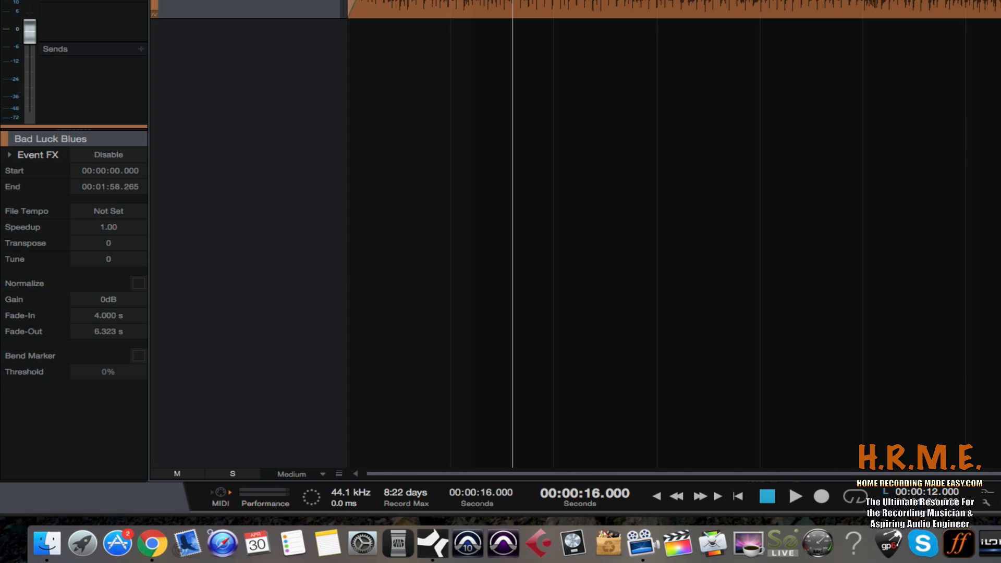
key("F3")
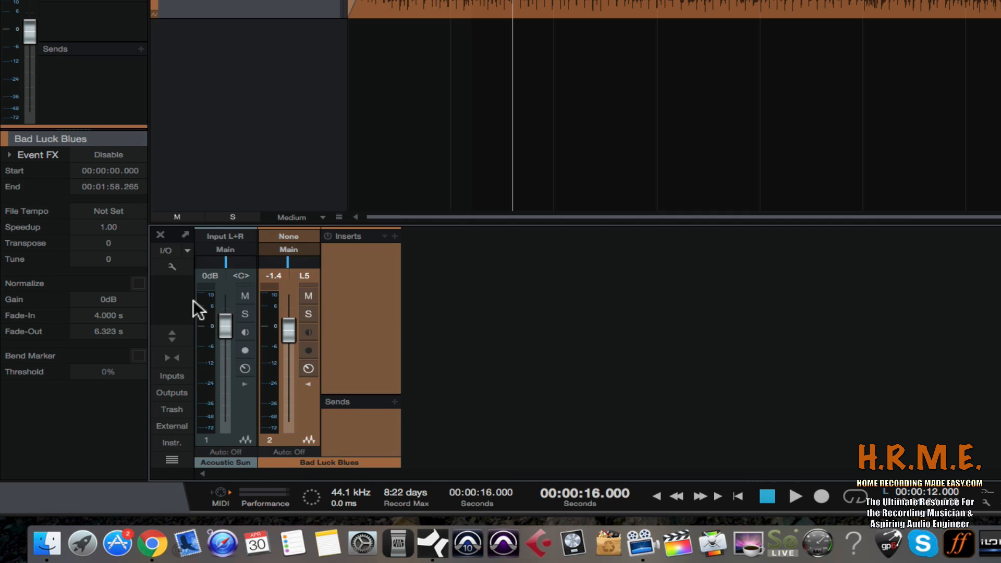
- Detach the console into a floating window, widen it and reposition it over the arrangement
left_click(185, 235)
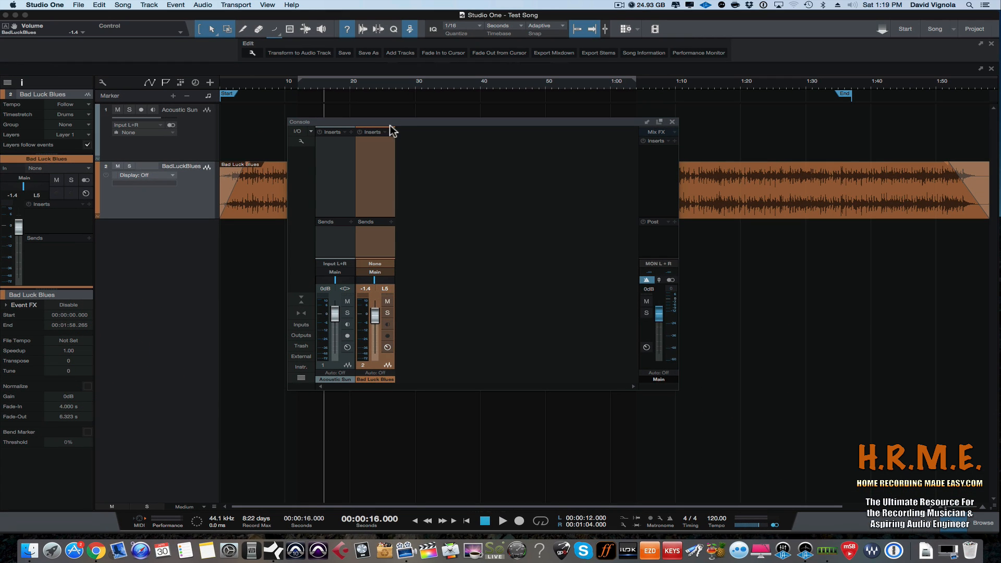
left_click_drag(391, 120, 304, 150)
left_click_drag(589, 233, 809, 245)
left_click_drag(562, 153, 517, 161)
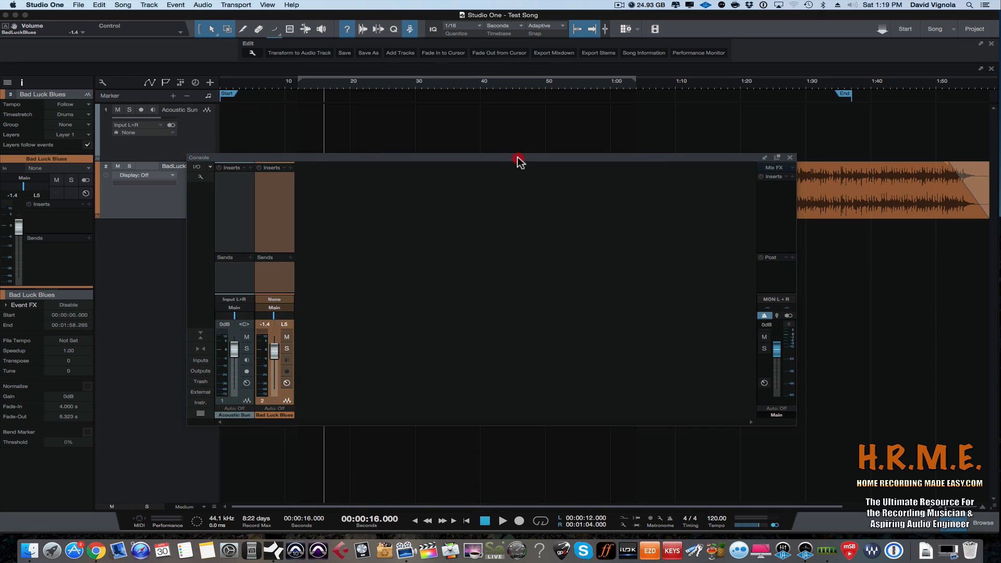
mouse_move(517, 156)
left_mouse_down()
mouse_move(568, 152)
mouse_move(515, 158)
left_mouse_up()
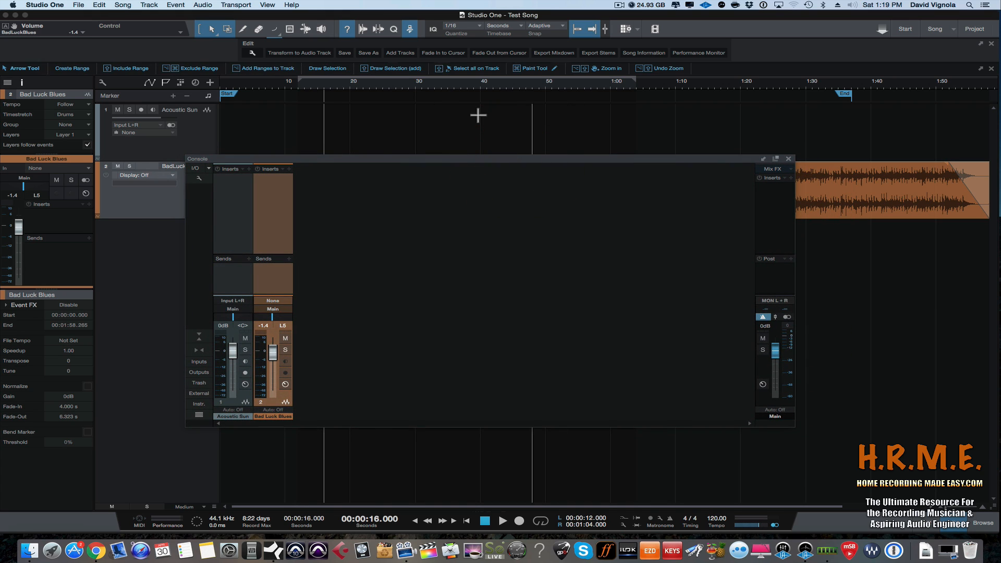
left_click_drag(392, 159, 375, 166)
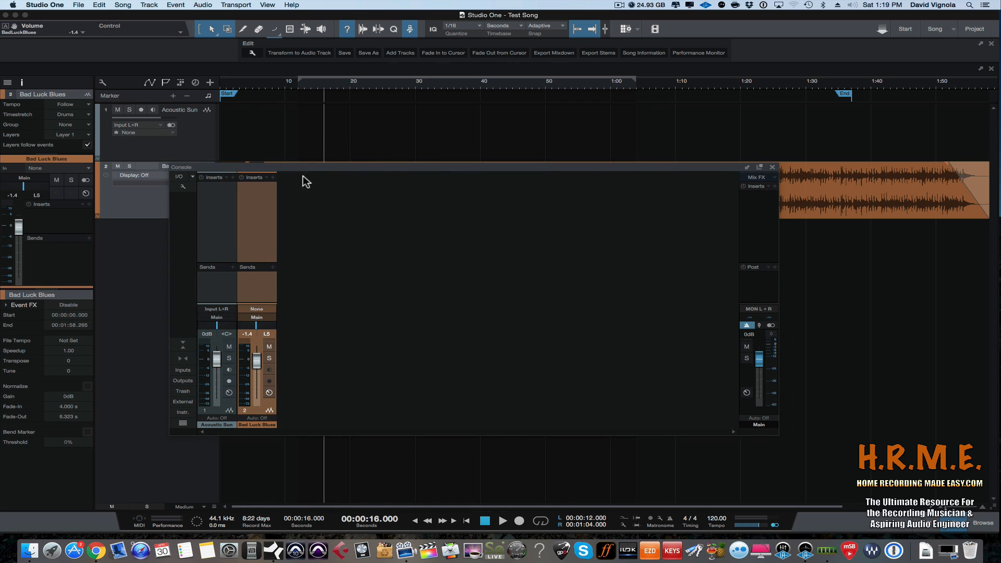
- Dock the floating console back beneath the arrangement
left_click(183, 186)
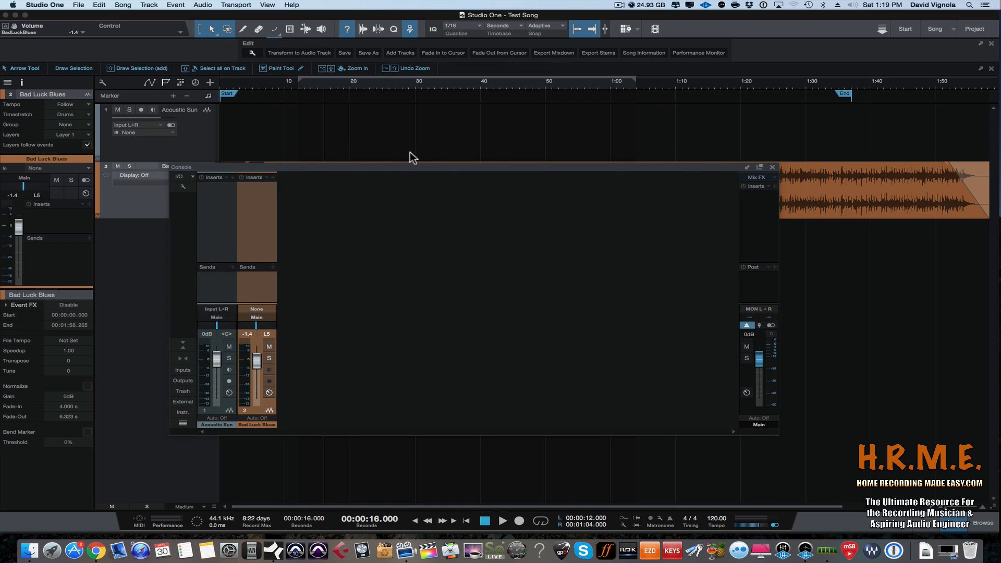
left_click(746, 167)
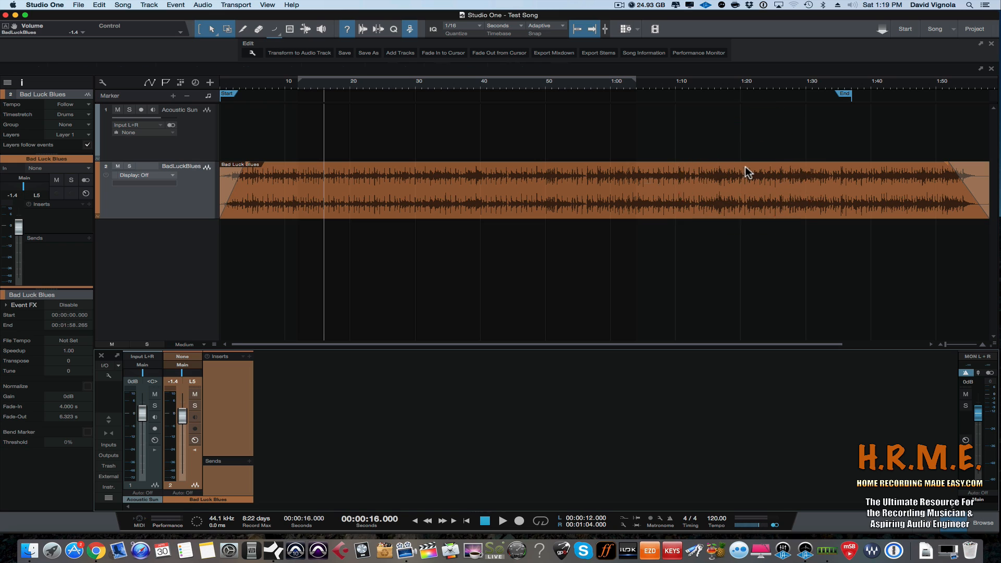
- Examine the input and output assignments in the song's Audio I/O Setup, then close it without changes
left_click(105, 368)
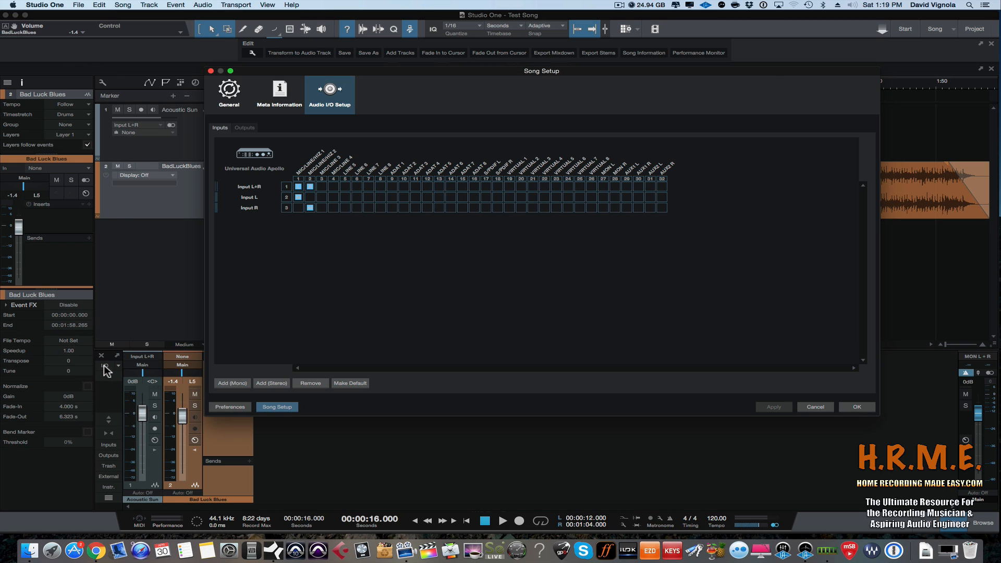
left_click_drag(405, 75, 389, 98)
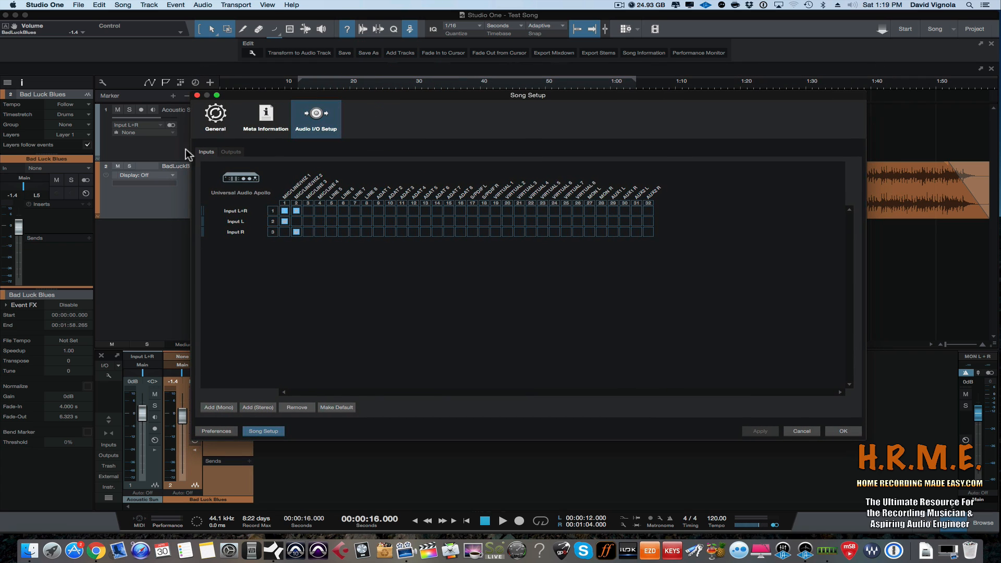
left_click(223, 152)
left_click(206, 152)
left_click(229, 152)
left_click(206, 152)
left_click(813, 431)
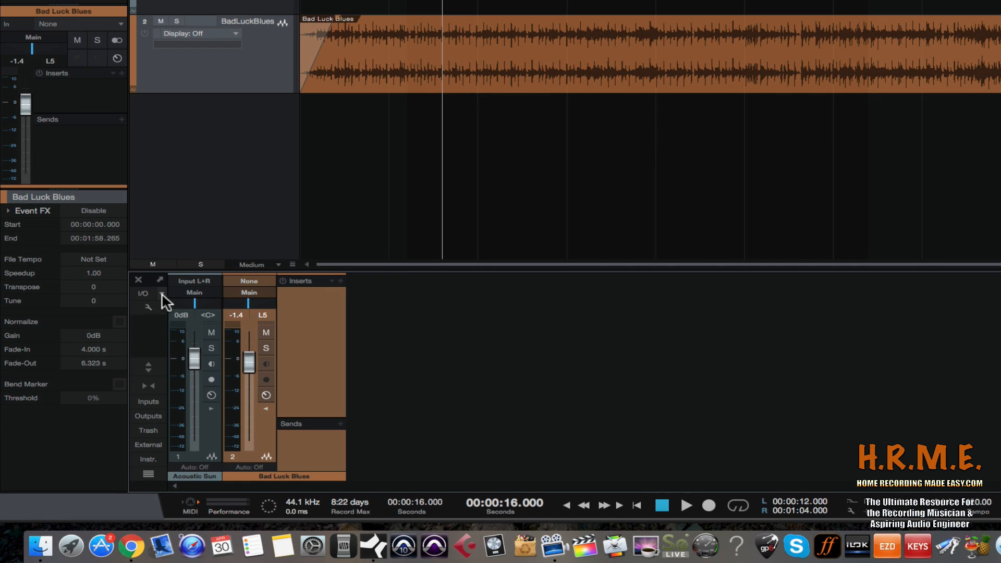
- Add a bus channel with its strip collapsed and a VCA channel to the console
left_click(118, 366)
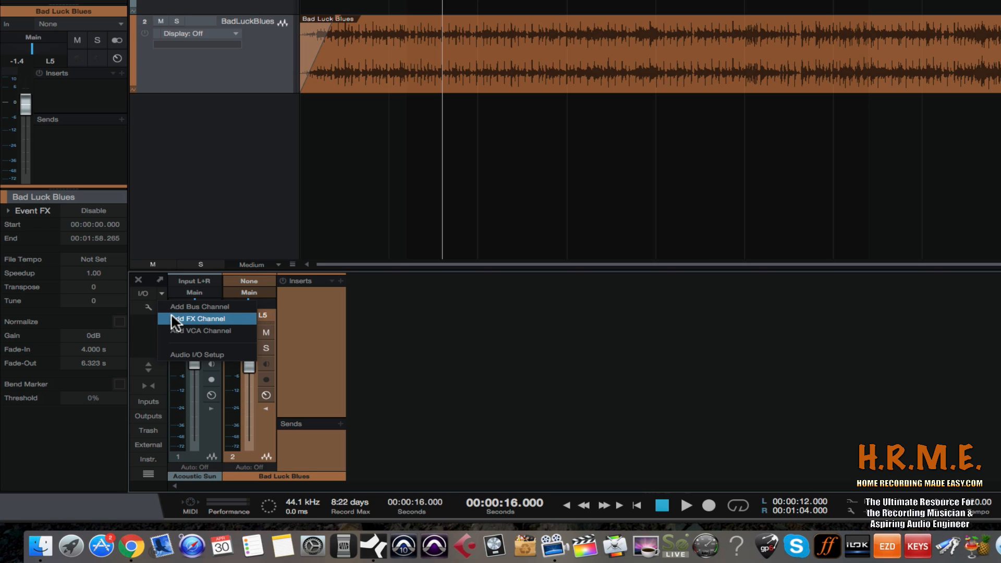
left_click(176, 307)
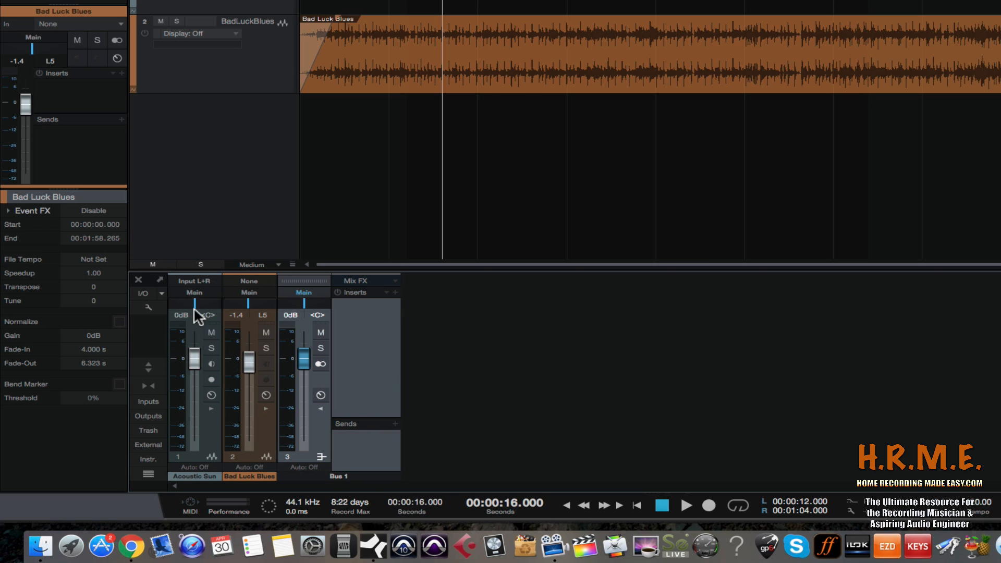
left_click(319, 407)
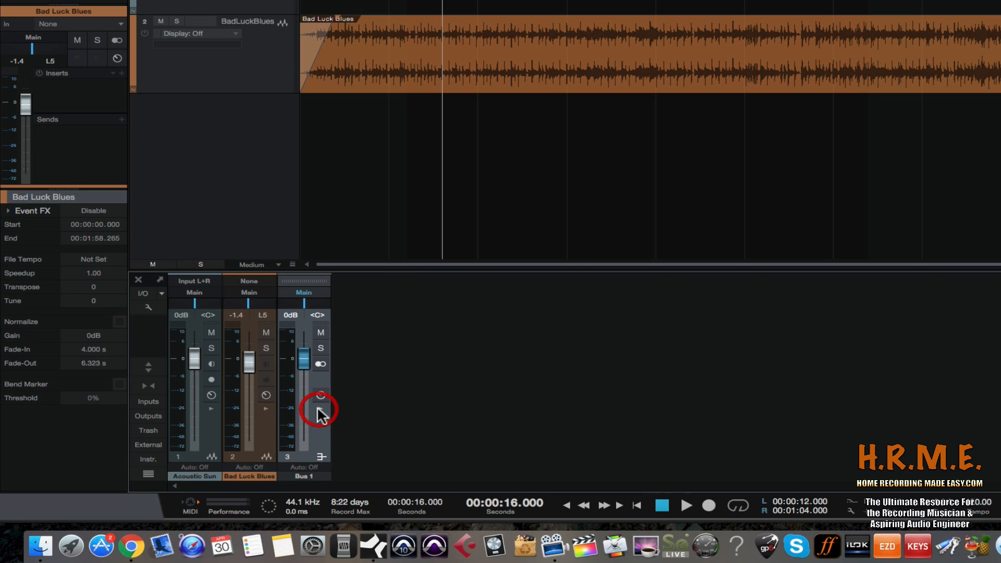
left_click(162, 293)
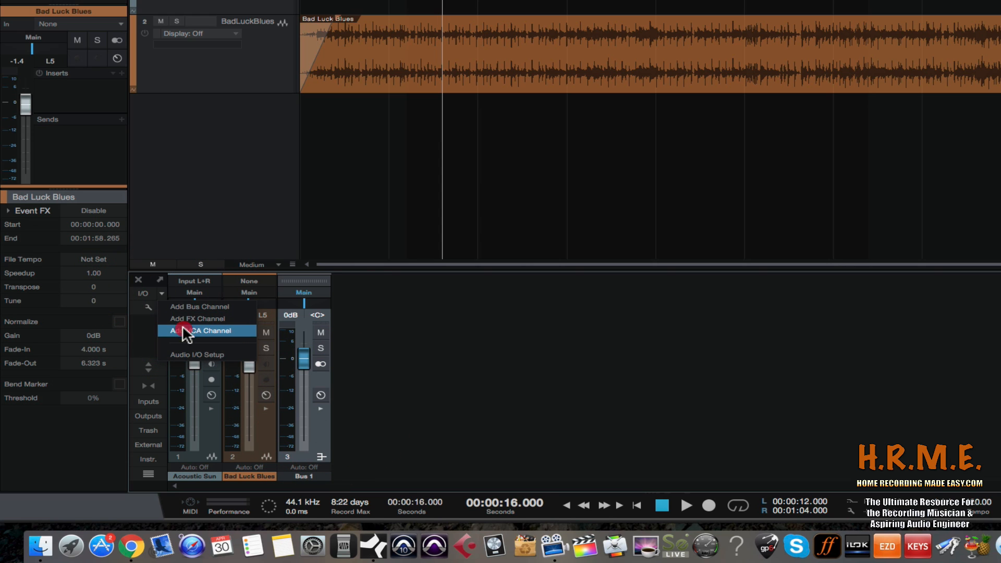
left_click(185, 331)
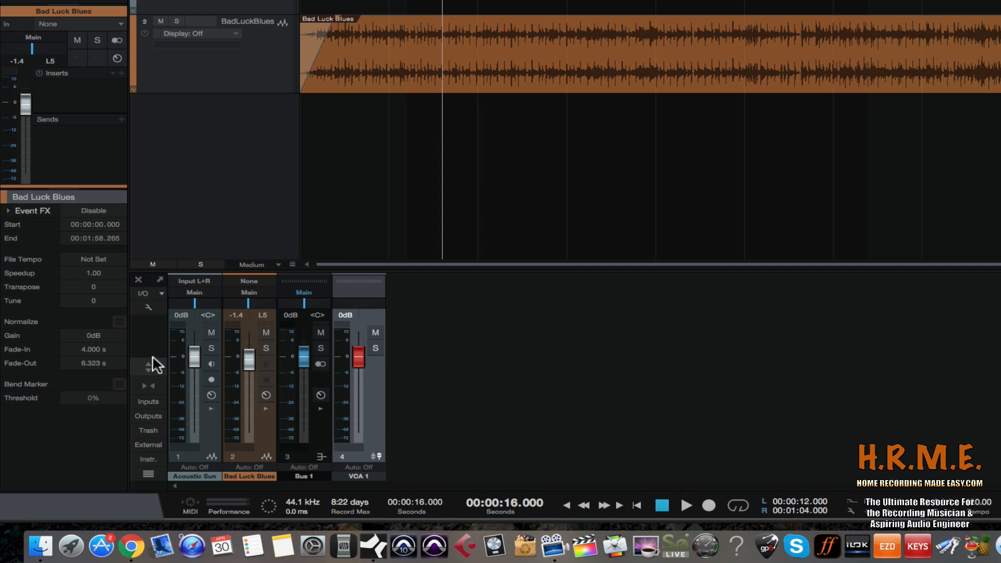
- Check the console's grouping options and add an FX channel to the console
left_click(148, 311)
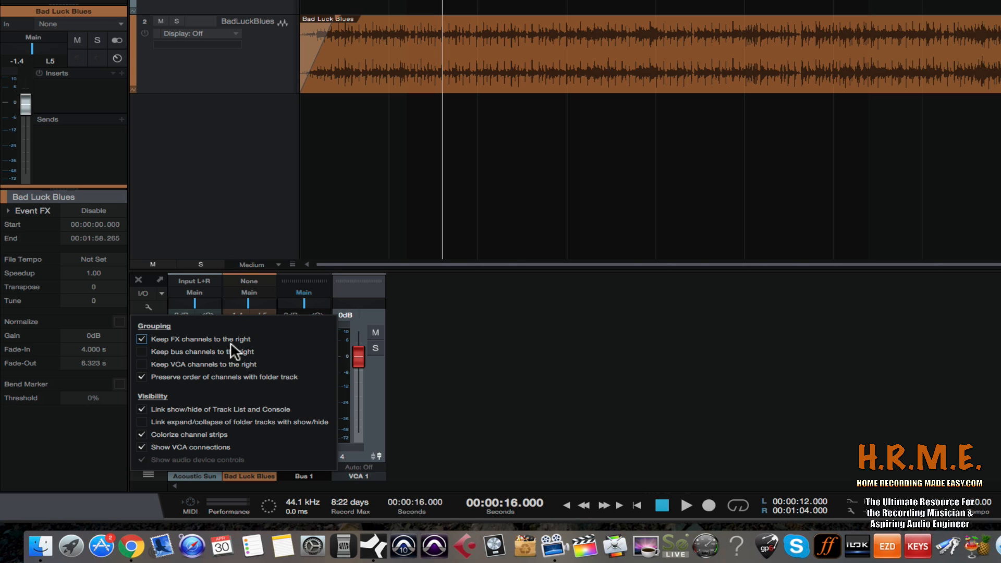
left_click(470, 343)
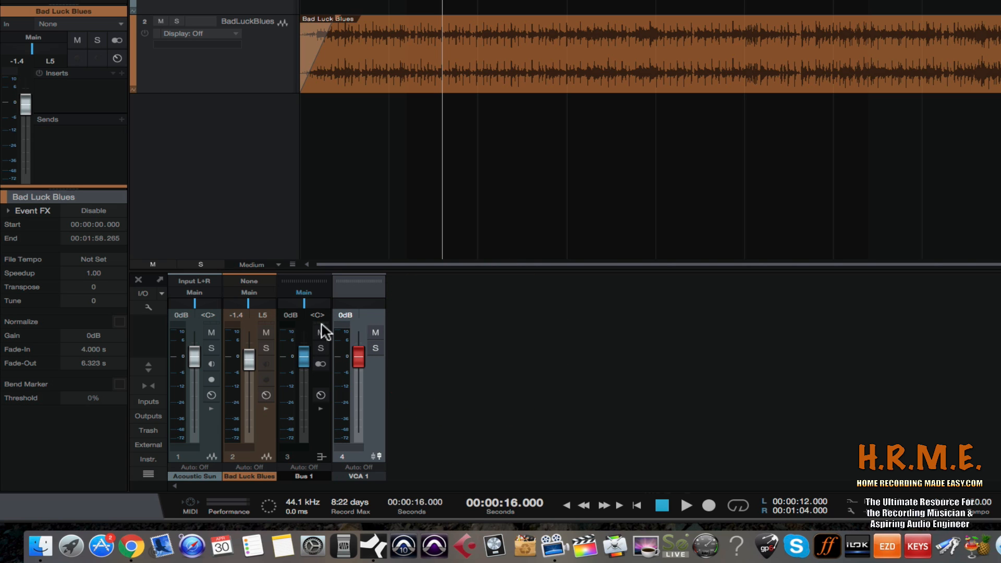
left_click(162, 294)
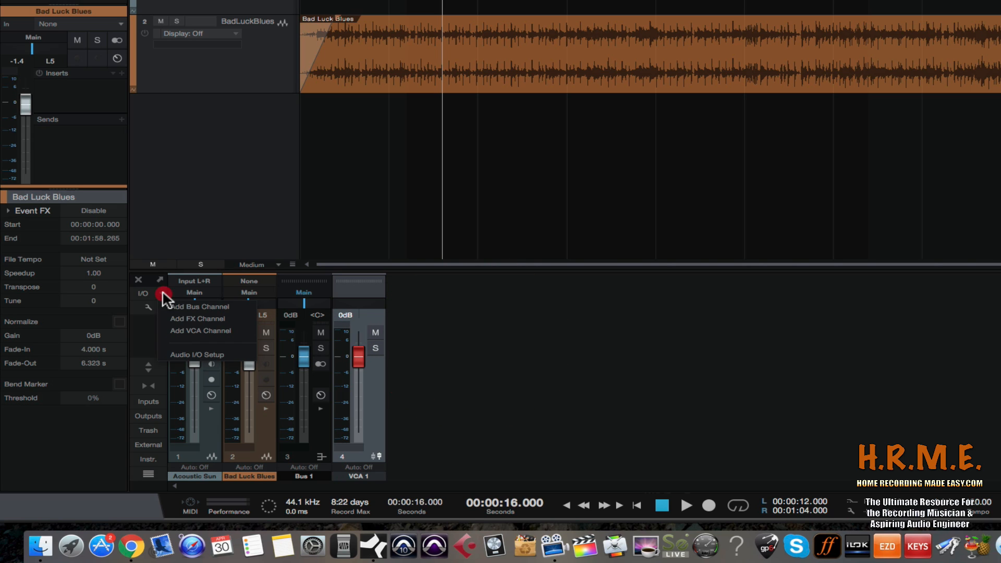
left_click(177, 319)
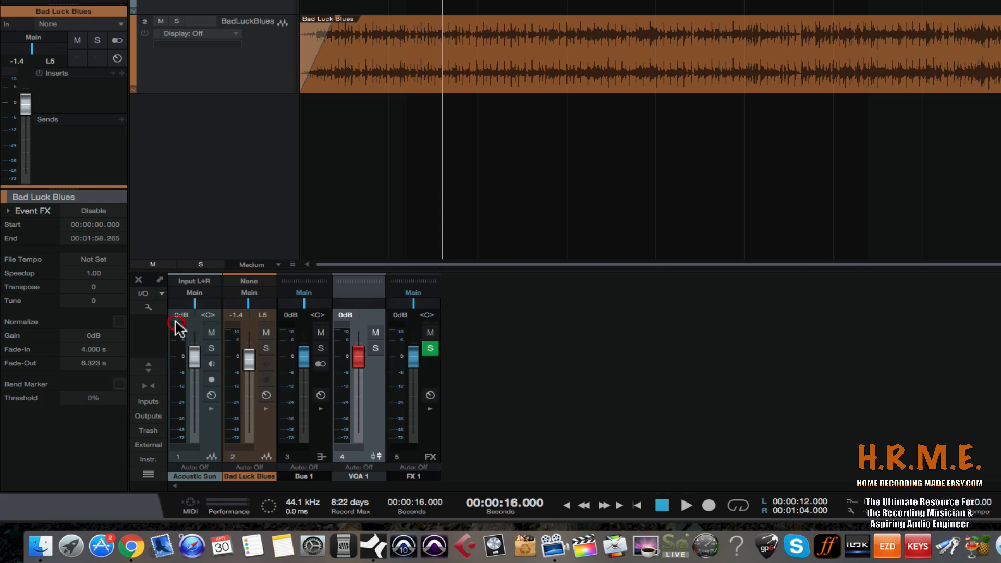
left_click(429, 404)
- Go through the bus, VCA, FX and audio track channels by selecting them in turn, finishing on Acoustic Sun
left_click(317, 461)
left_click(362, 461)
left_click(414, 462)
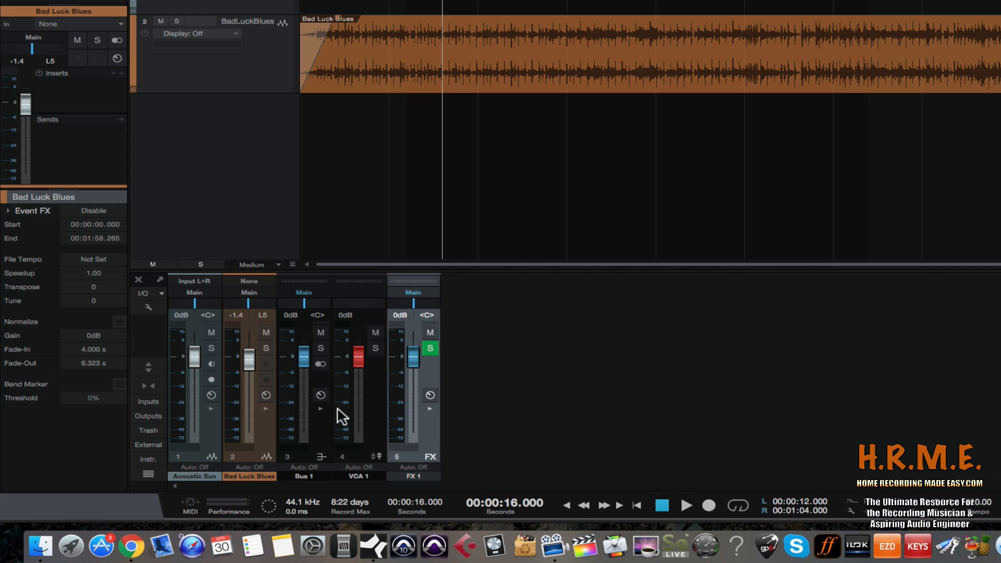
left_click(264, 446)
left_click(207, 439)
left_click(259, 442)
left_click(209, 441)
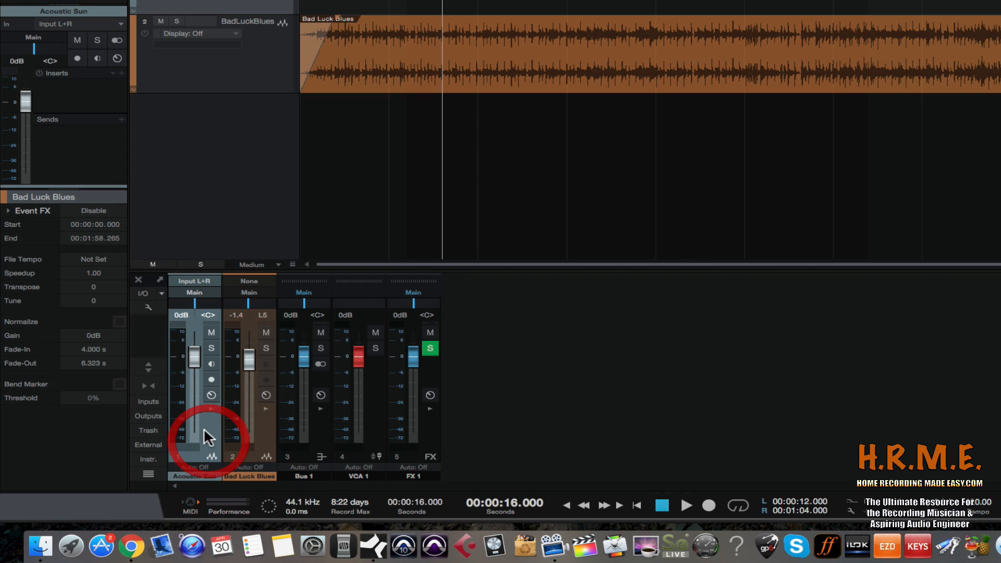
- Disable "Keep FX channels to the right" and move the FX 1 channel ahead of Acoustic Sun
left_click(149, 308)
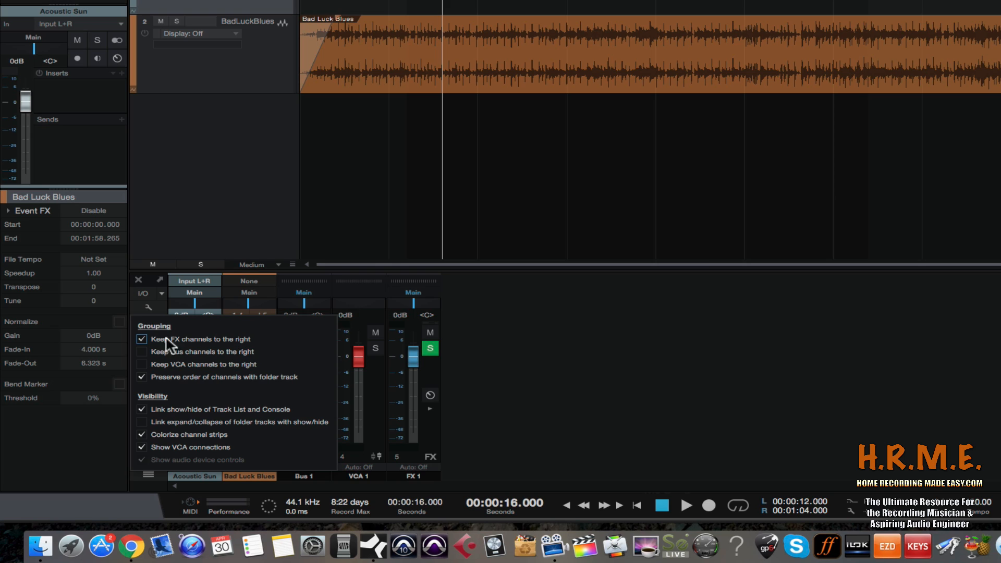
left_click(141, 339)
left_click(501, 373)
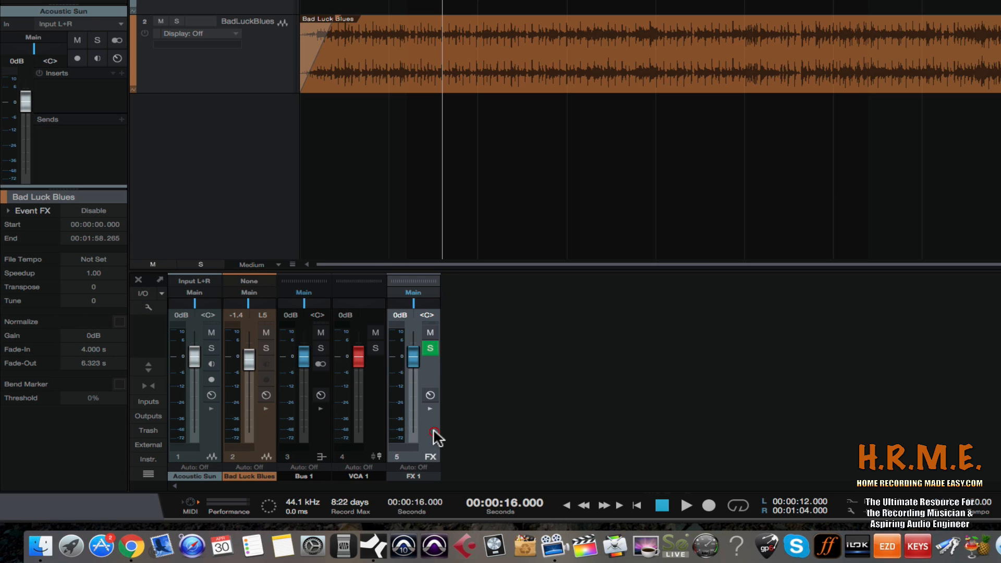
left_click_drag(431, 432, 183, 418)
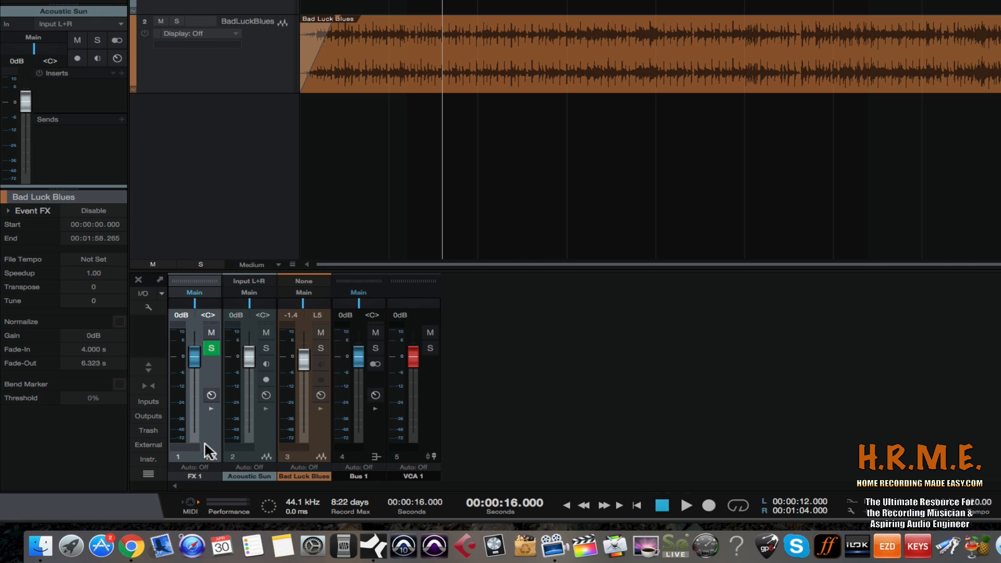
- Move the FX 1 channel back to the end of the console, after VCA 1
left_click(253, 439)
left_click(316, 440)
left_click_drag(210, 431, 446, 439)
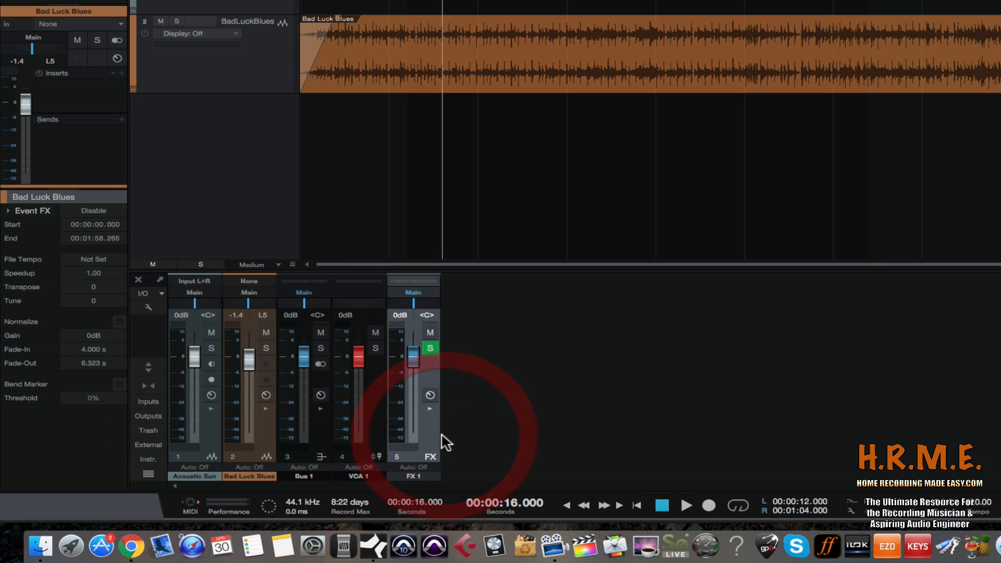
- Enable "Keep FX channels to the right" and try to move the FX 1 channel ahead of Acoustic Sun
left_click(149, 308)
left_click(141, 339)
left_click(509, 386)
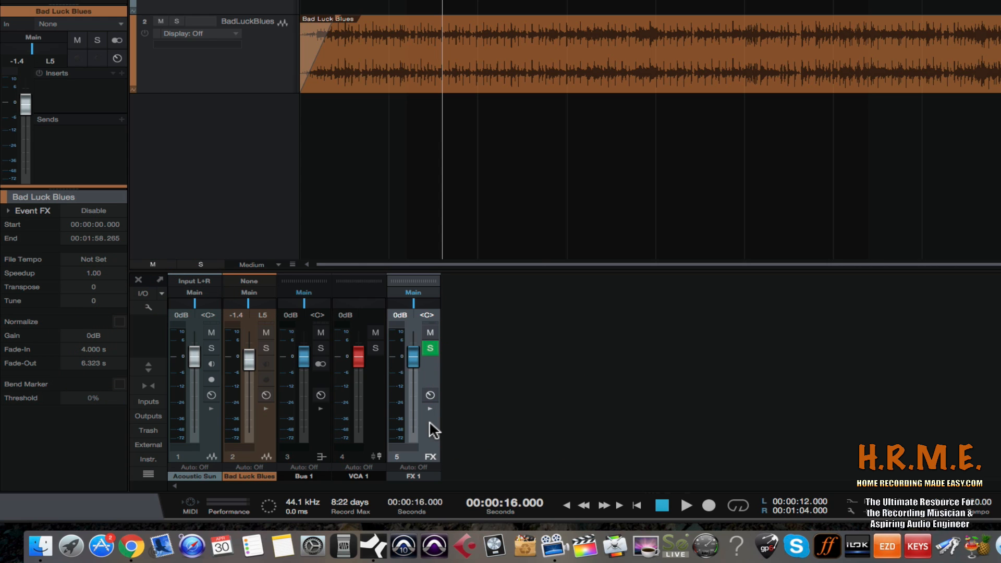
left_click(174, 412)
left_click(186, 417)
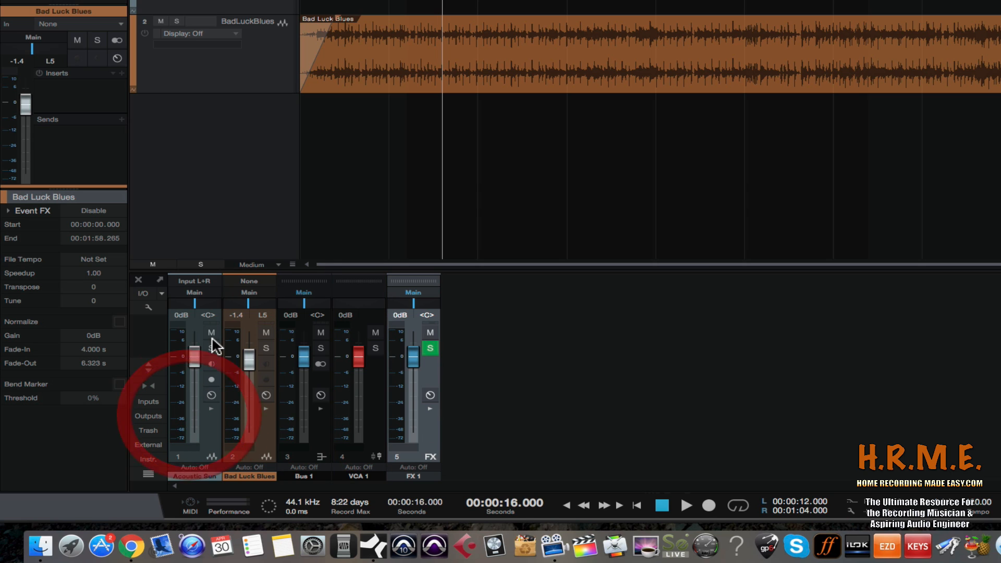
- Turn off the "Keep FX channels to the right" grouping option and close the console options
left_click(146, 309)
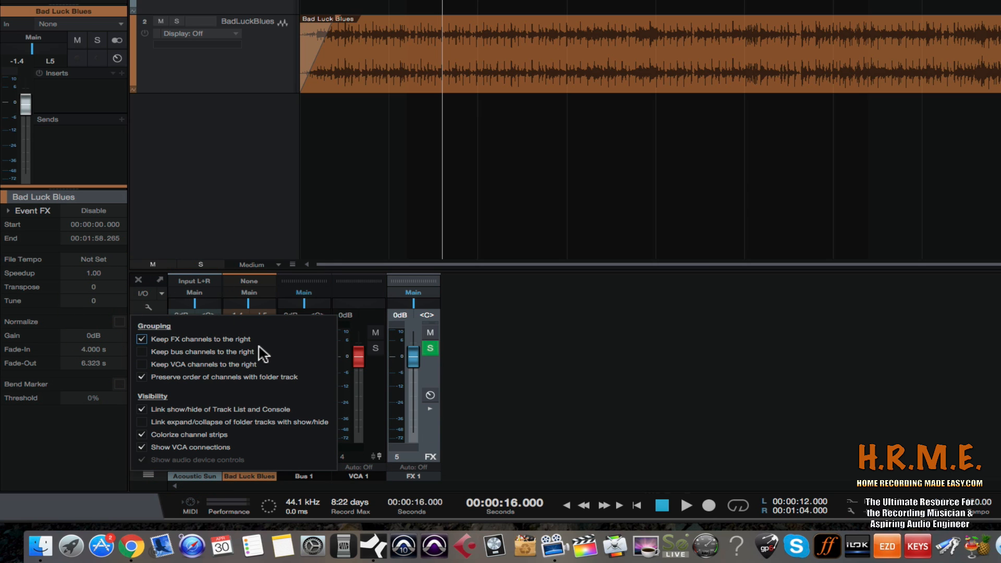
left_click(141, 339)
left_click(493, 369)
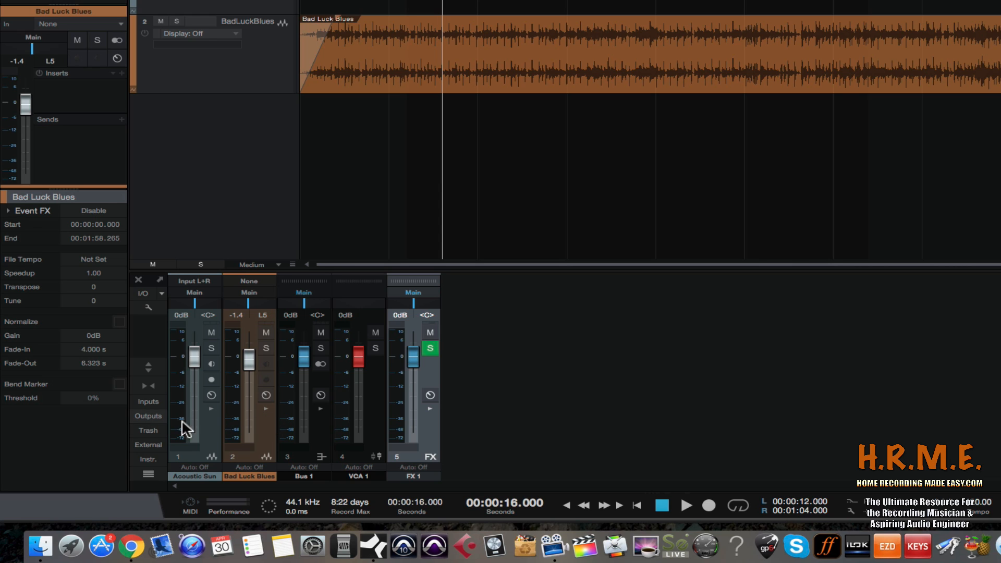
- Select the Bus 1, VCA 1 and FX 1 channels one after another
left_click(305, 430)
left_click(368, 437)
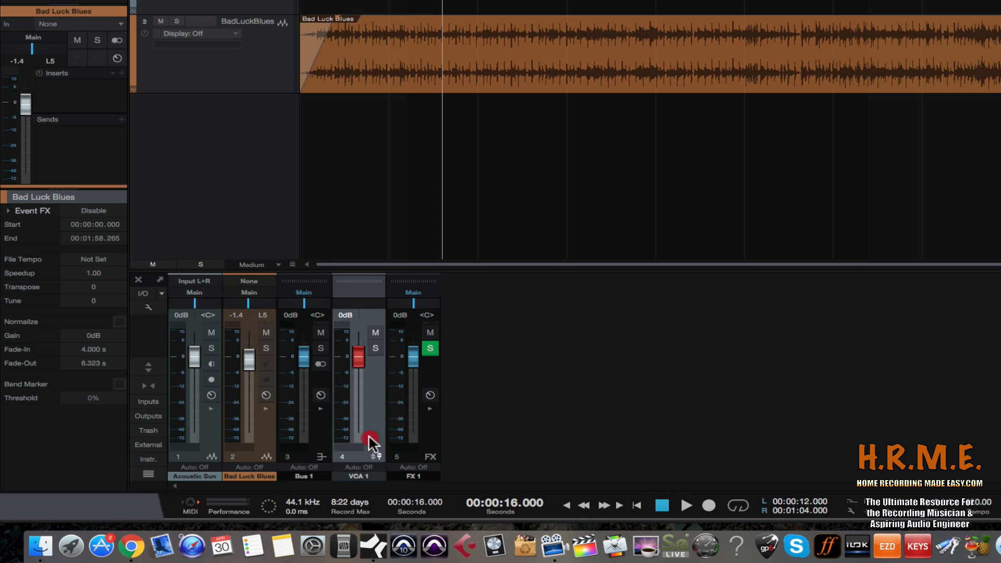
left_click(423, 440)
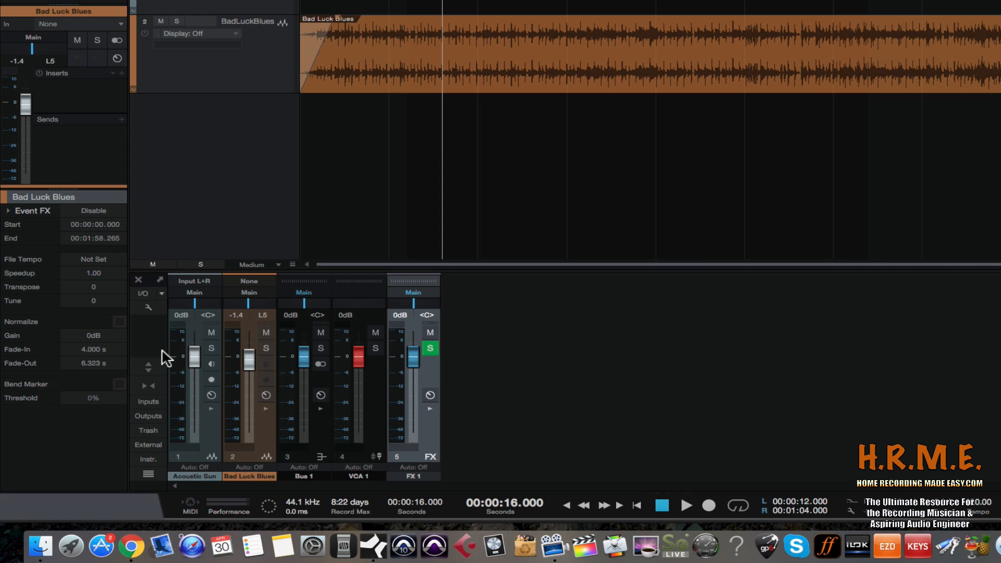
- Enable the console grouping options that keep FX, bus and VCA channels to the right
left_click(148, 307)
left_click(142, 339)
left_click(141, 352)
left_click(141, 365)
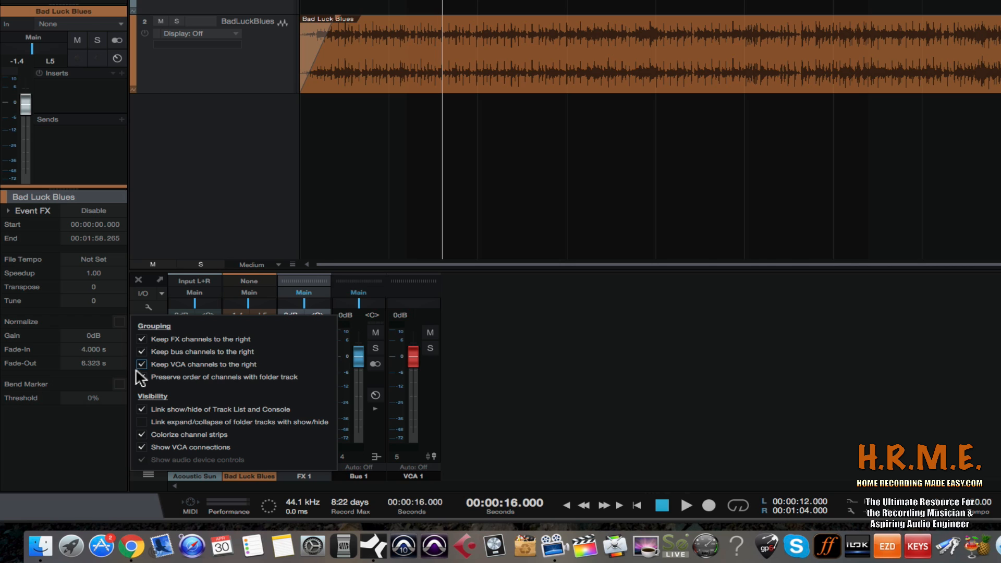
- Disable the console grouping options that keep FX, bus and VCA channels to the right
left_click(141, 364)
left_click(141, 340)
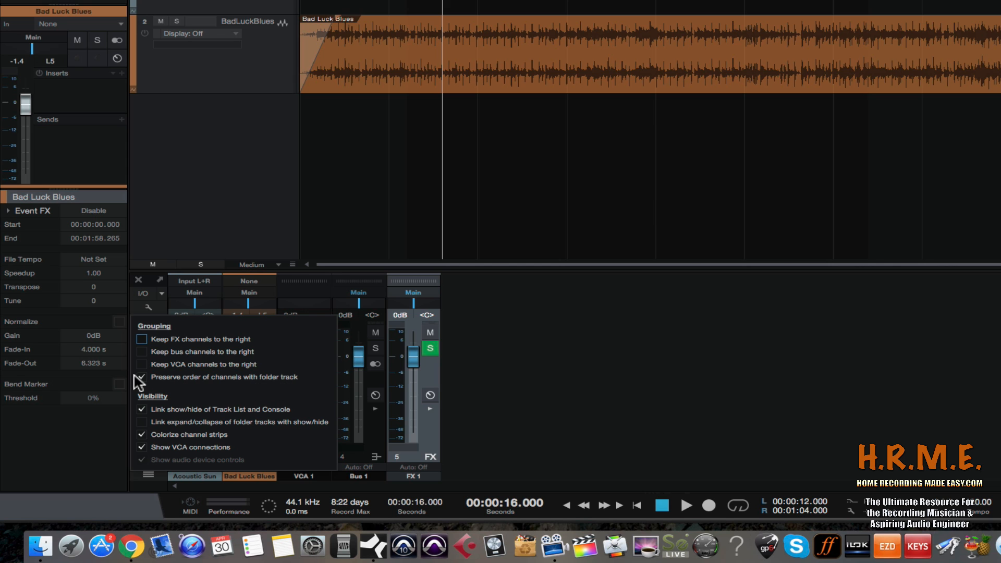
- Pack the Acoustic Sun and Bad Luck Blues tracks into a folder, and check its contents by expanding and collapsing it
left_click(250, 208)
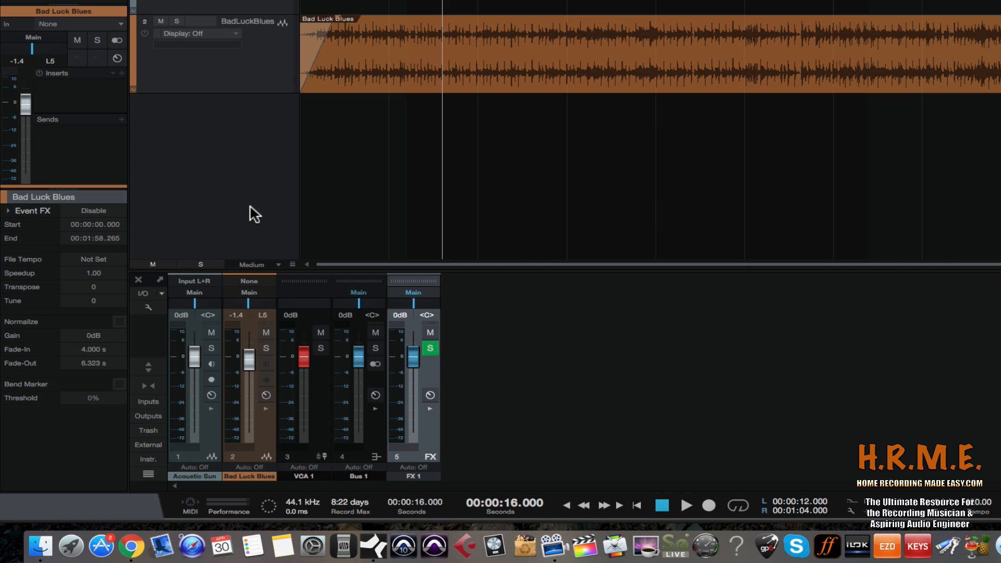
left_click(219, 93)
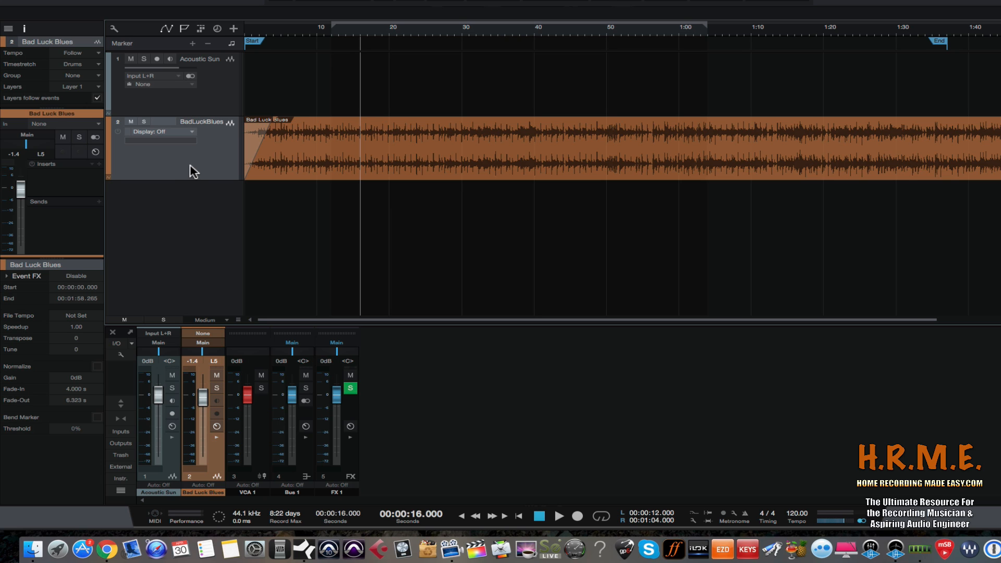
left_click(195, 95)
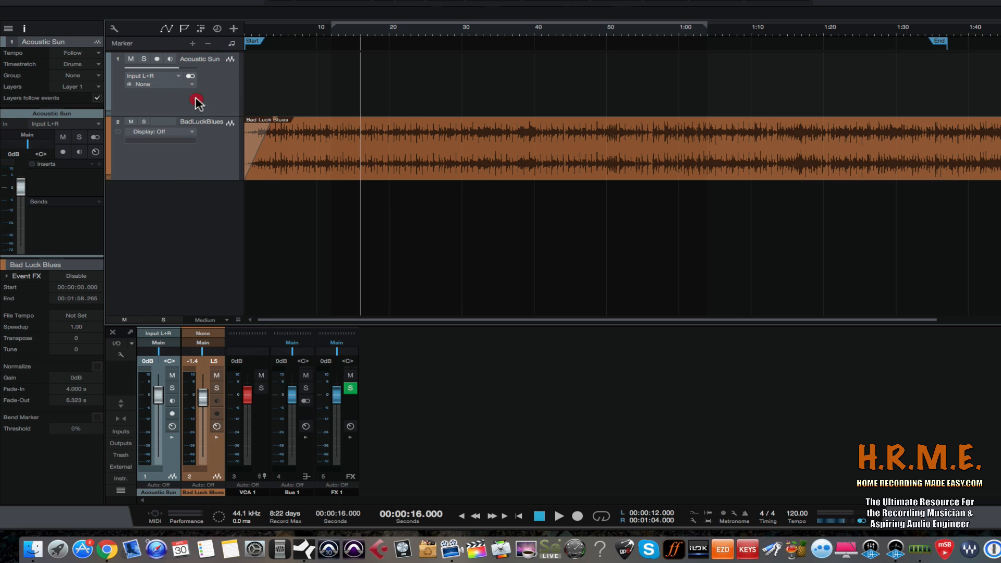
right_click(197, 101)
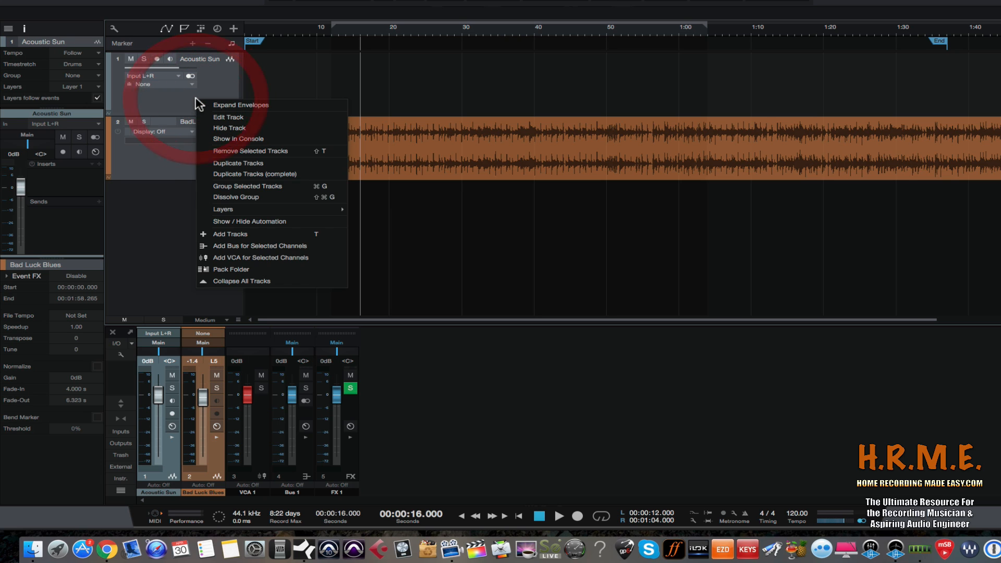
left_click(208, 271)
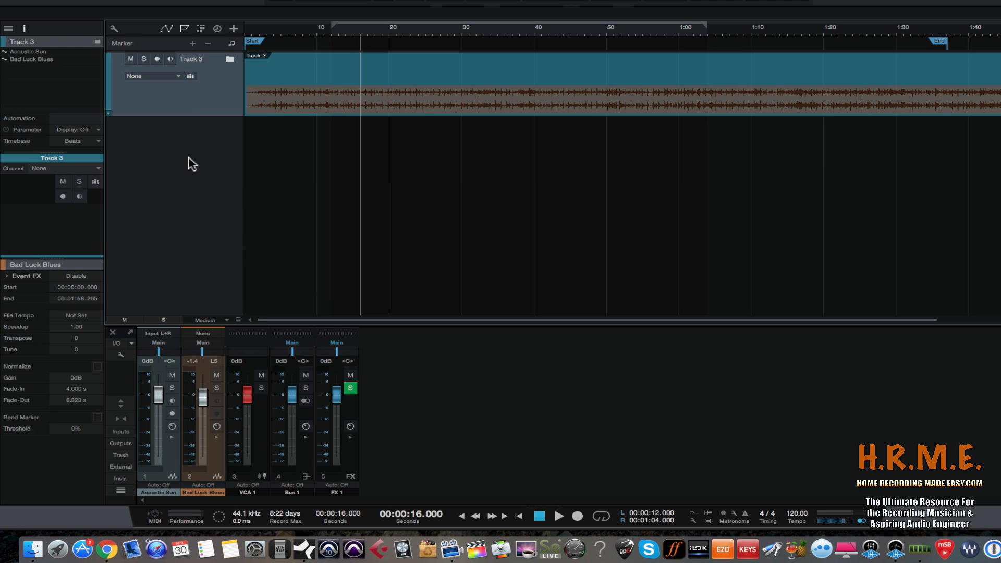
left_click(229, 59)
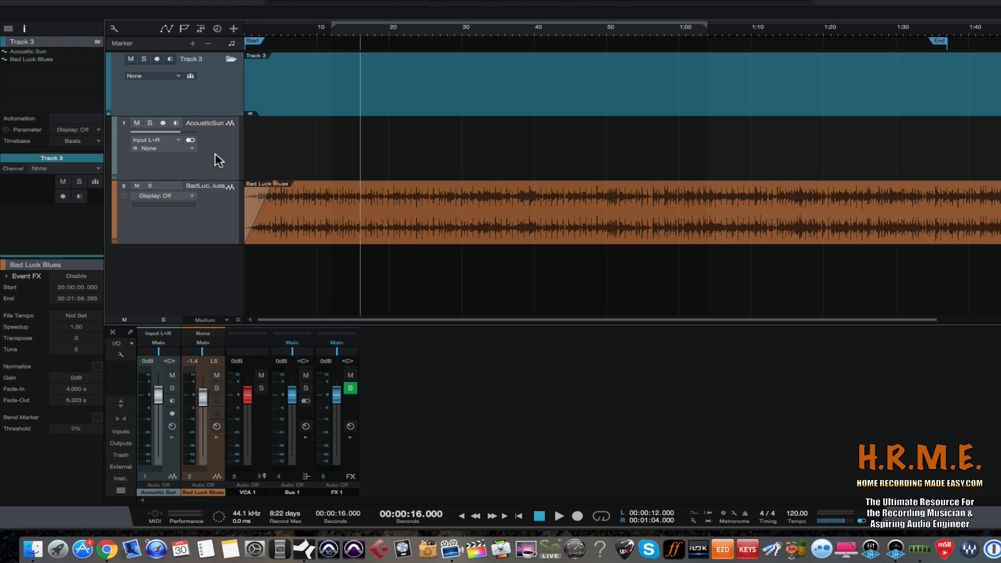
left_click(230, 58)
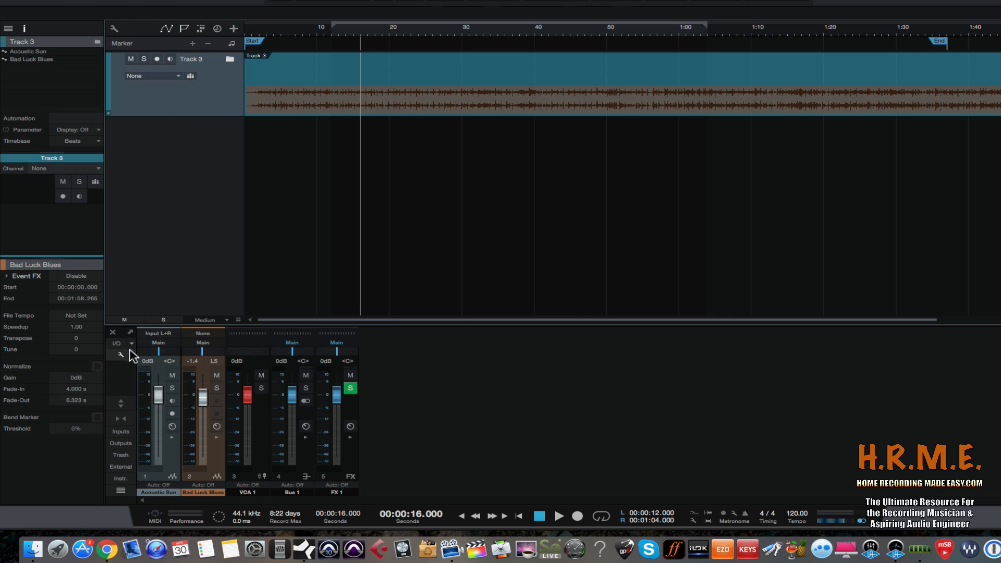
- Disable the "Preserve order of channels with folder track" grouping option and close the console options
left_click(120, 355)
left_click(115, 412)
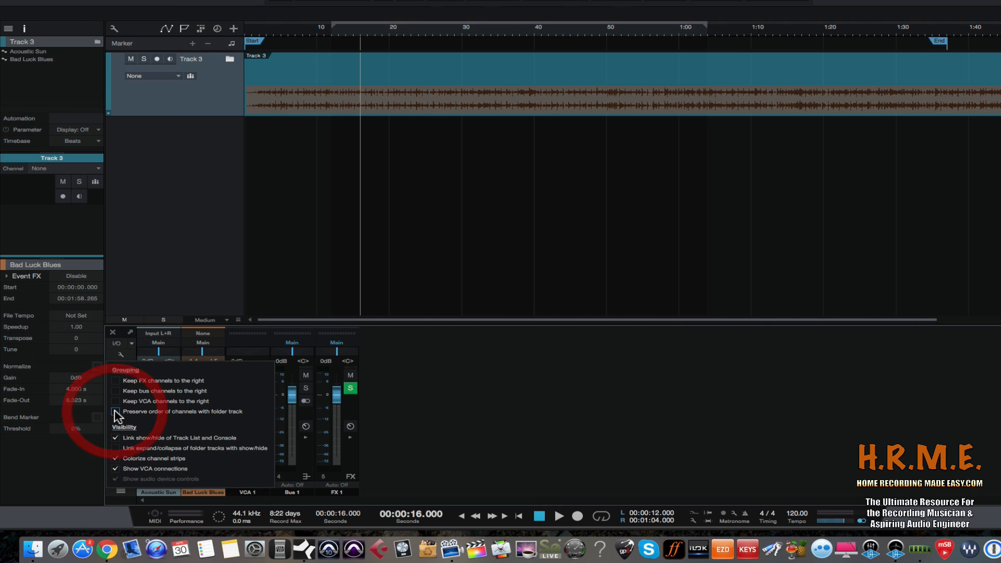
left_click(422, 408)
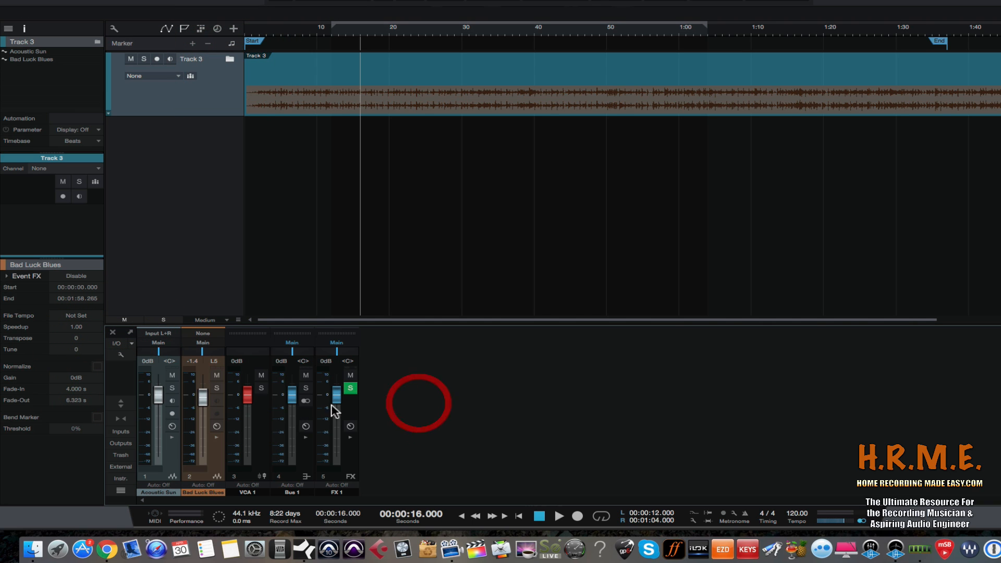
- Move the Bad Luck Blues channel behind FX 1, and bring it back to the first place before Acoustic Sun
left_click(210, 450)
left_click_drag(210, 455, 341, 455)
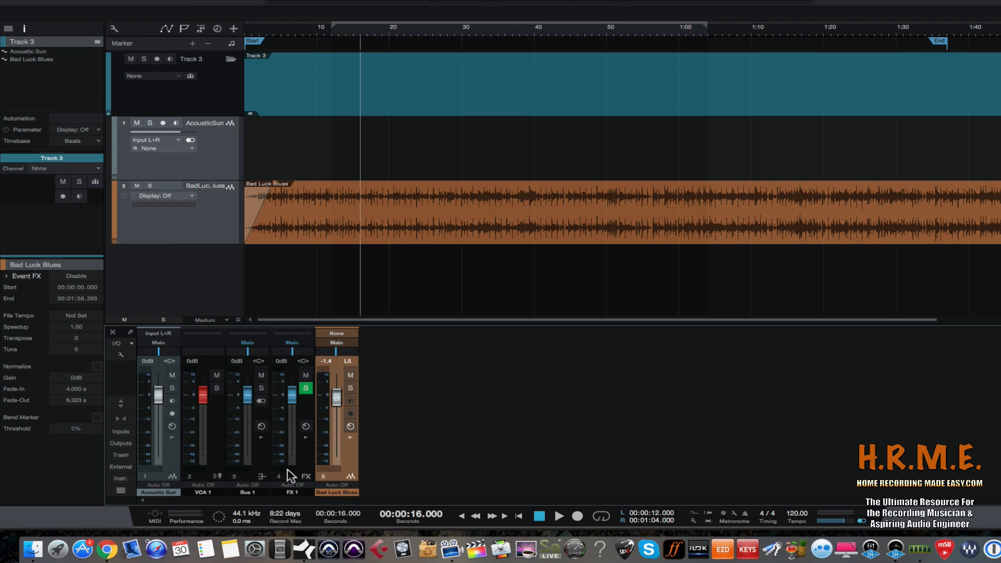
left_click_drag(345, 464, 153, 446)
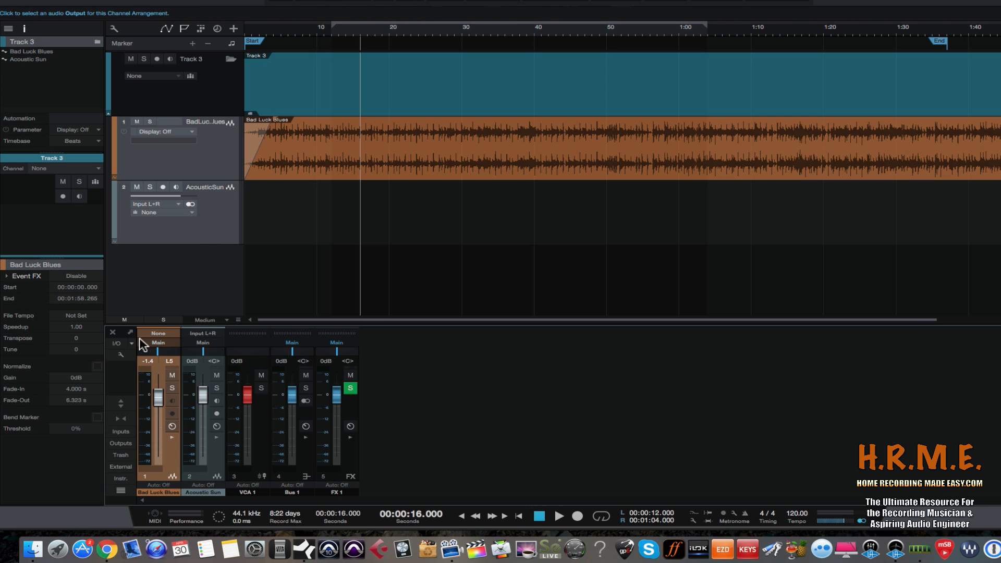
- Re-enable "Preserve order of channels with folder track" and move the Bad Luck Blues channel behind Acoustic Sun
left_click(121, 355)
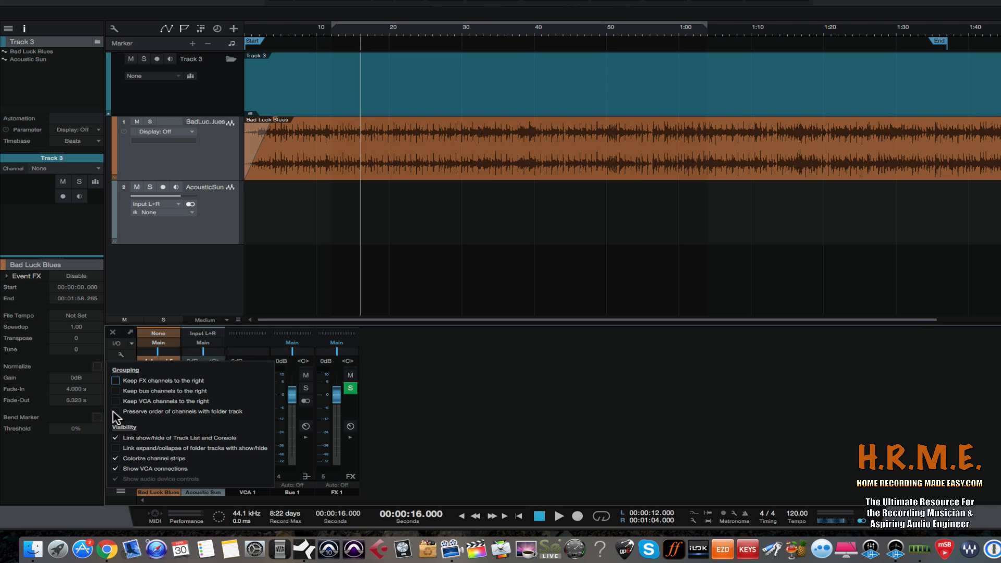
left_click(426, 414)
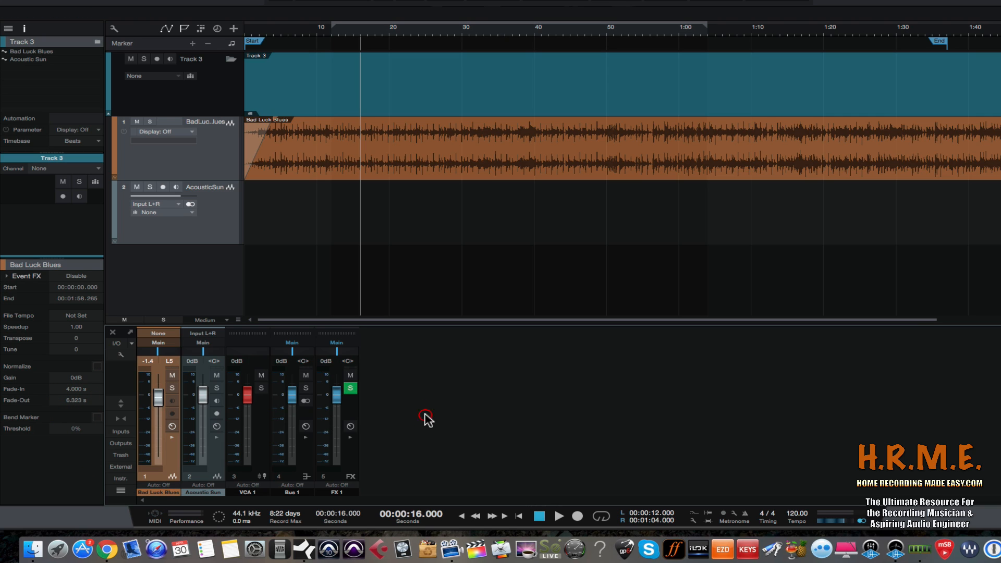
left_click_drag(165, 463, 180, 449)
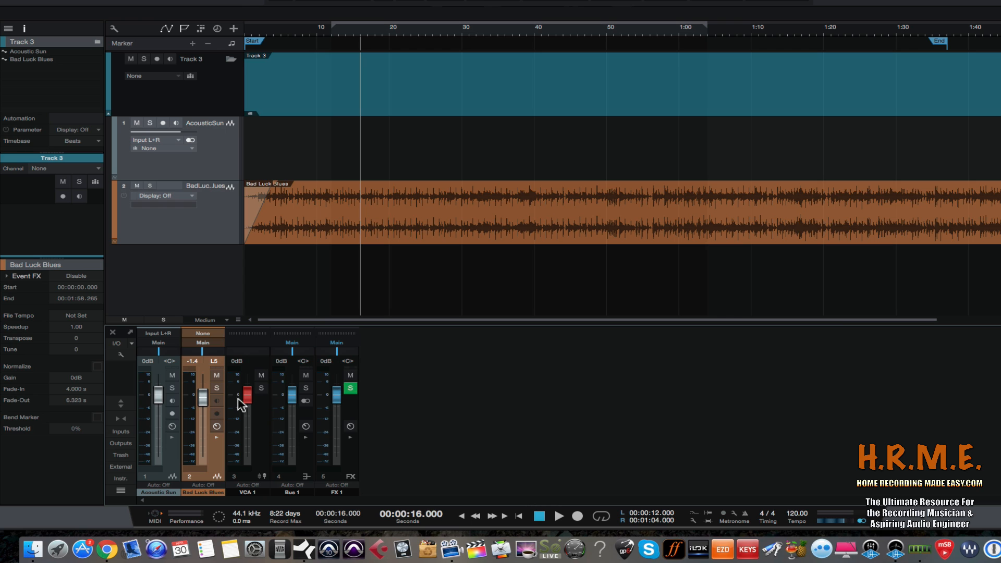
- Select the two audio channels in turn, and move the Bad Luck Blues channel before Acoustic Sun and back behind it
left_click(175, 466)
left_click(198, 449)
left_click(168, 459)
left_click(215, 465)
left_click(176, 457)
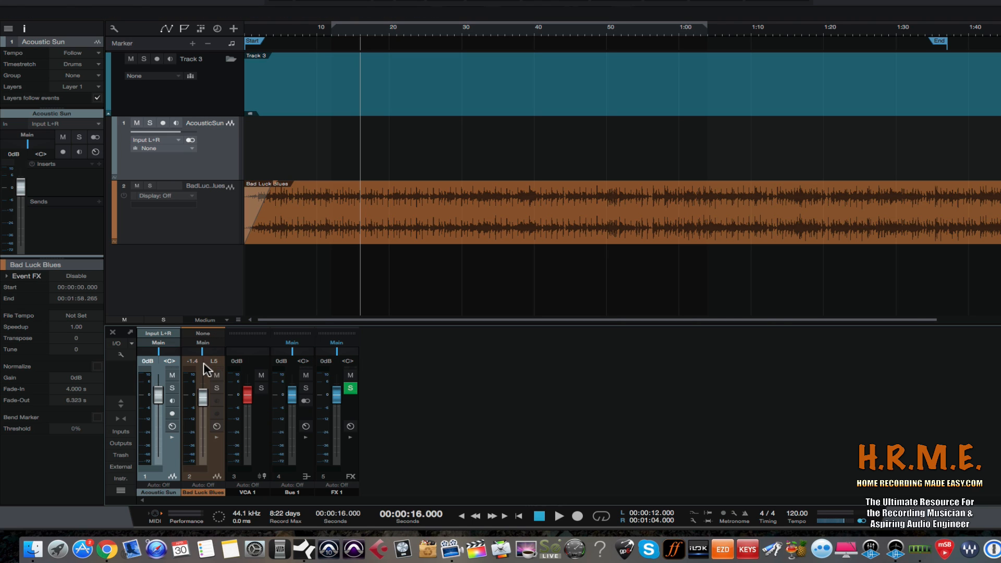
left_click(215, 469)
left_click_drag(214, 468, 152, 463)
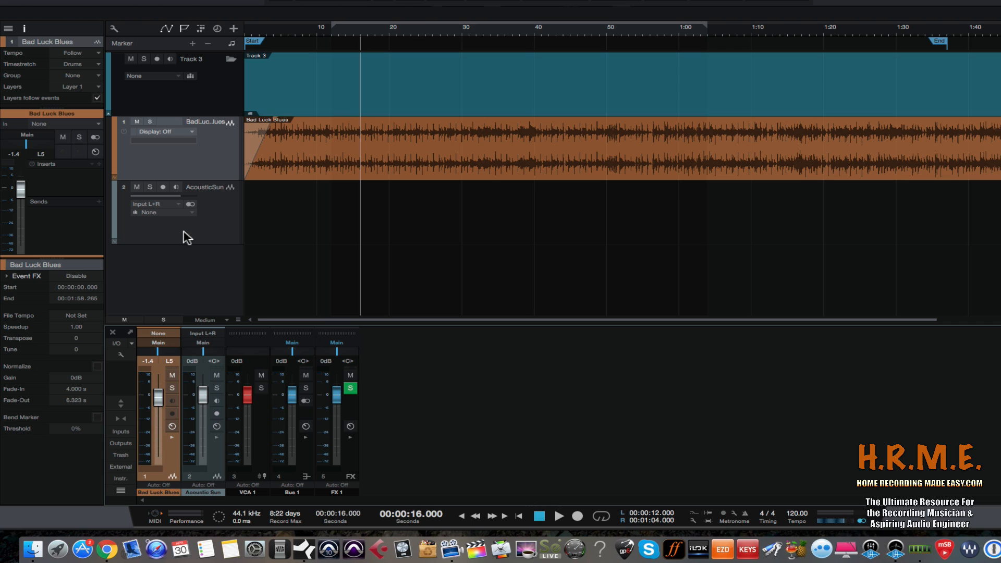
left_click_drag(170, 467, 211, 469)
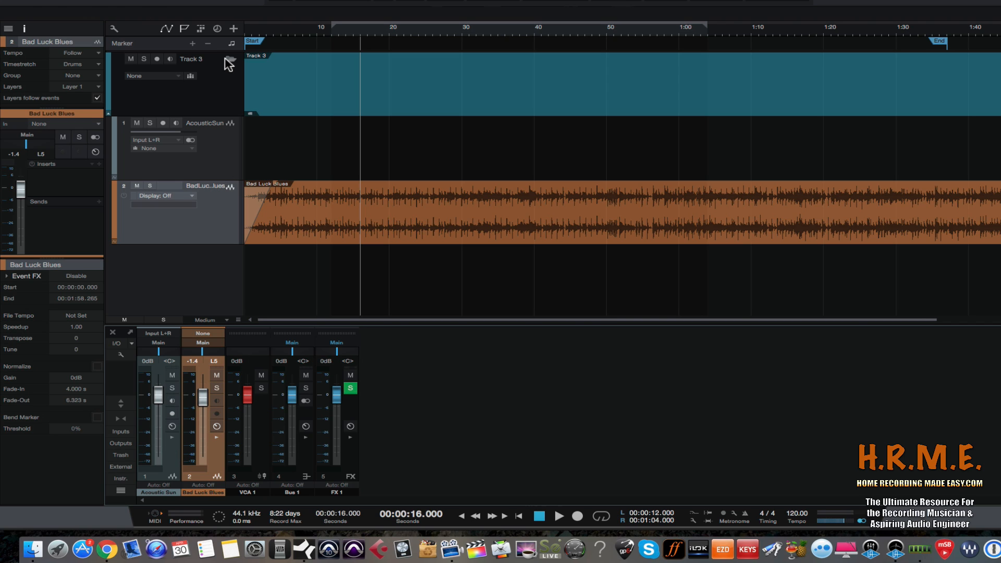
- Examine the grouping and visibility settings in the console options
left_click(121, 356)
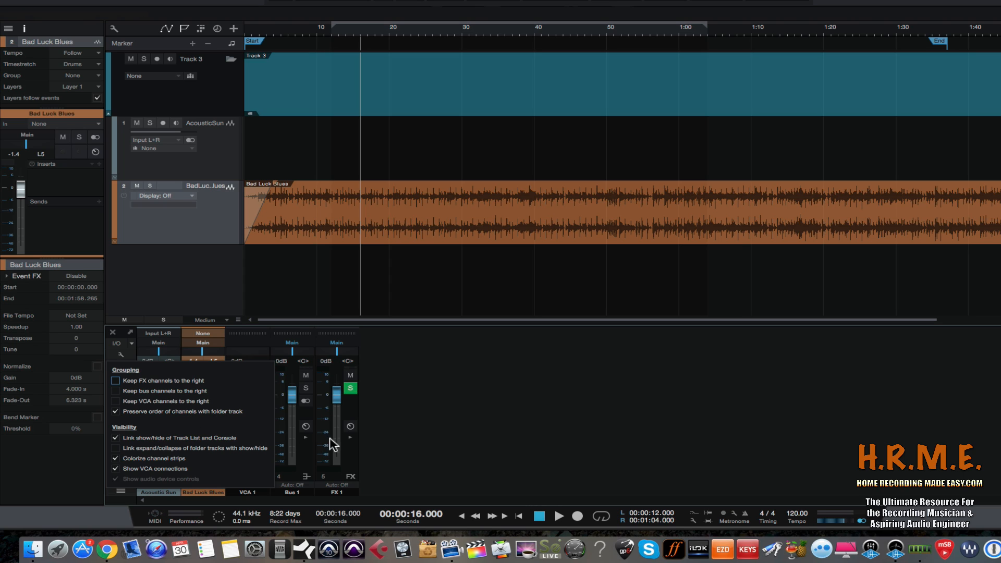
left_click(433, 441)
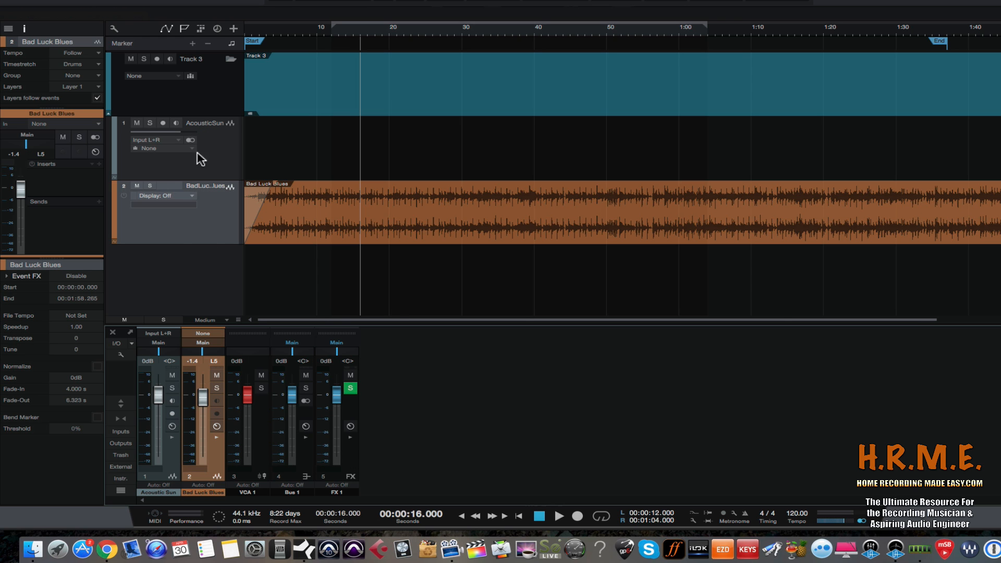
left_click(121, 355)
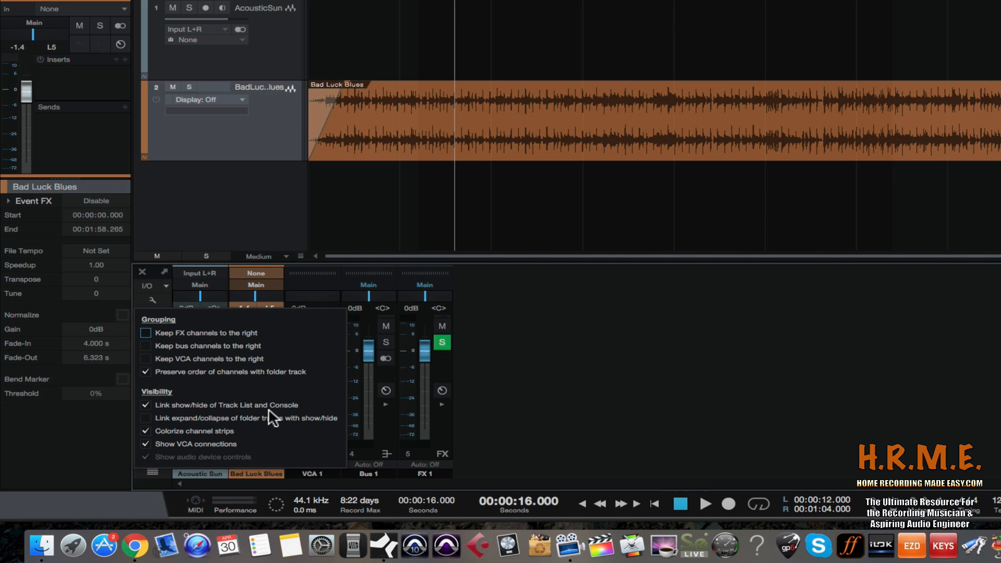
left_click(494, 399)
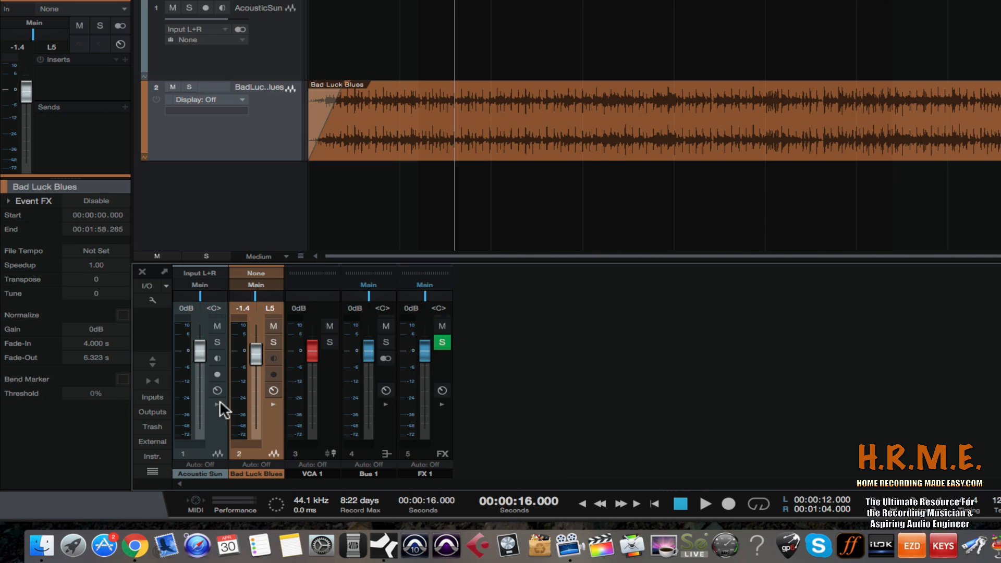
- Show and hide the console's channel list, and do the same with the arrangement's track list
left_click(153, 472)
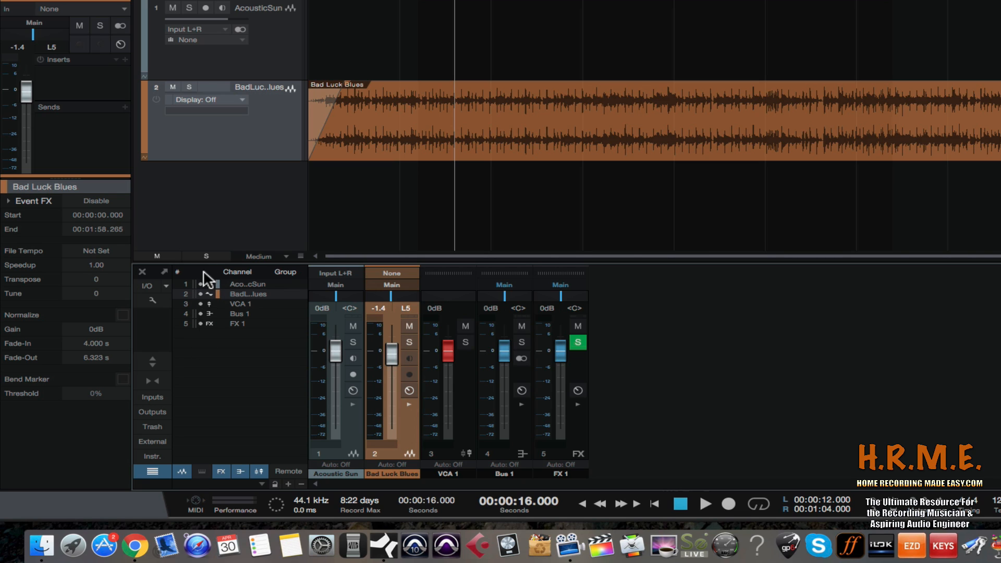
left_click(152, 472)
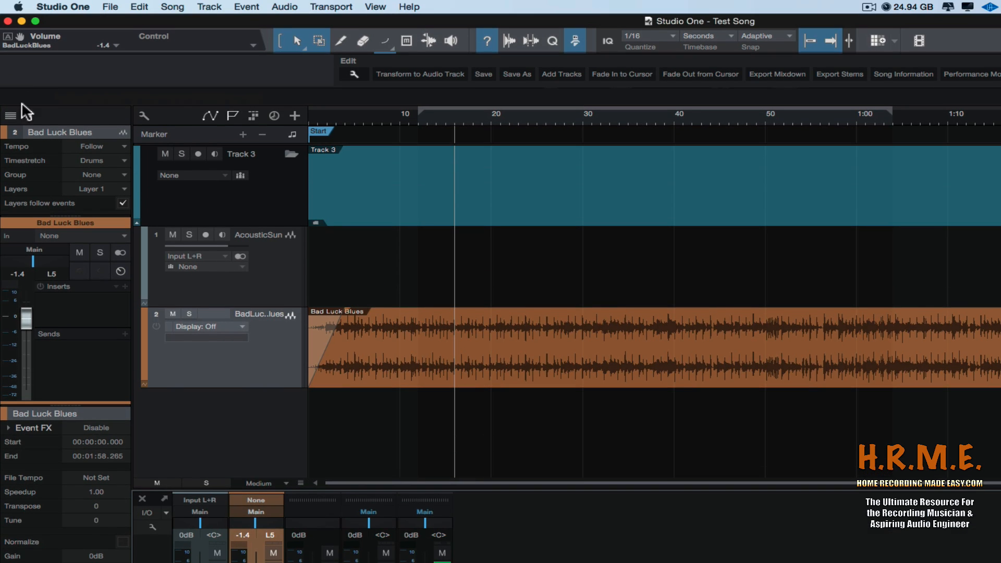
left_click(11, 115)
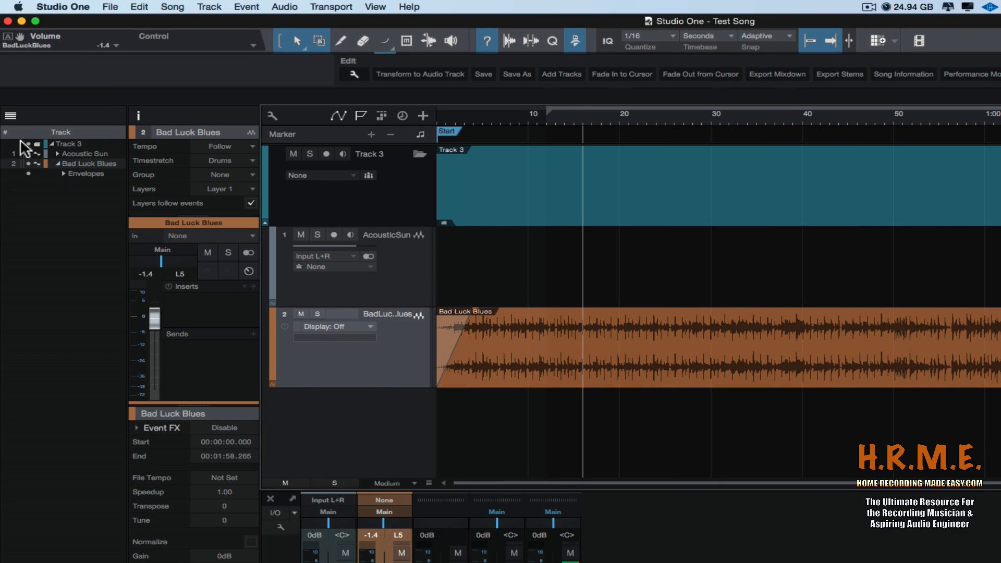
left_click(11, 114)
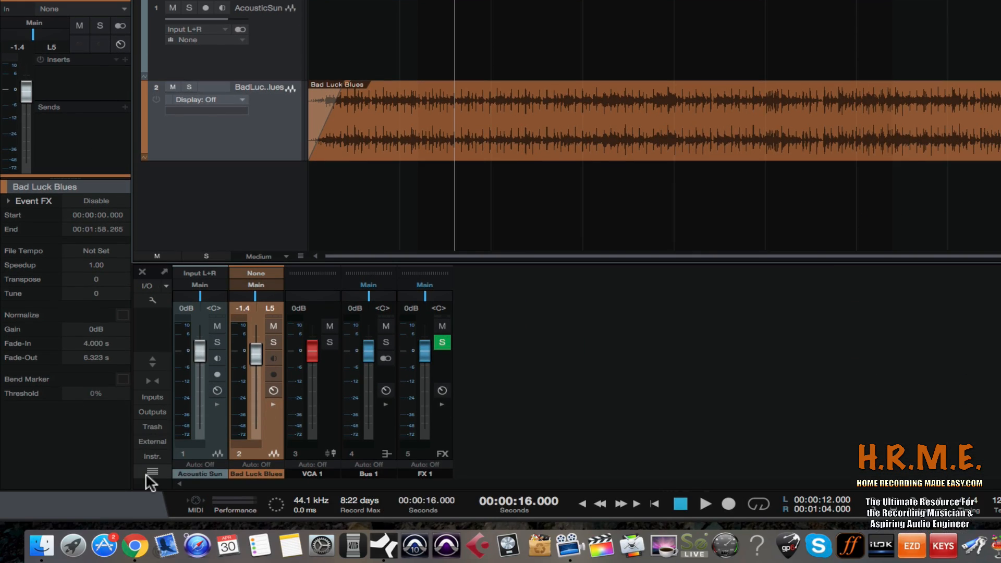
- Show the console's channel list and review the "Link show/hide of Track List and Console" option
left_click(151, 472)
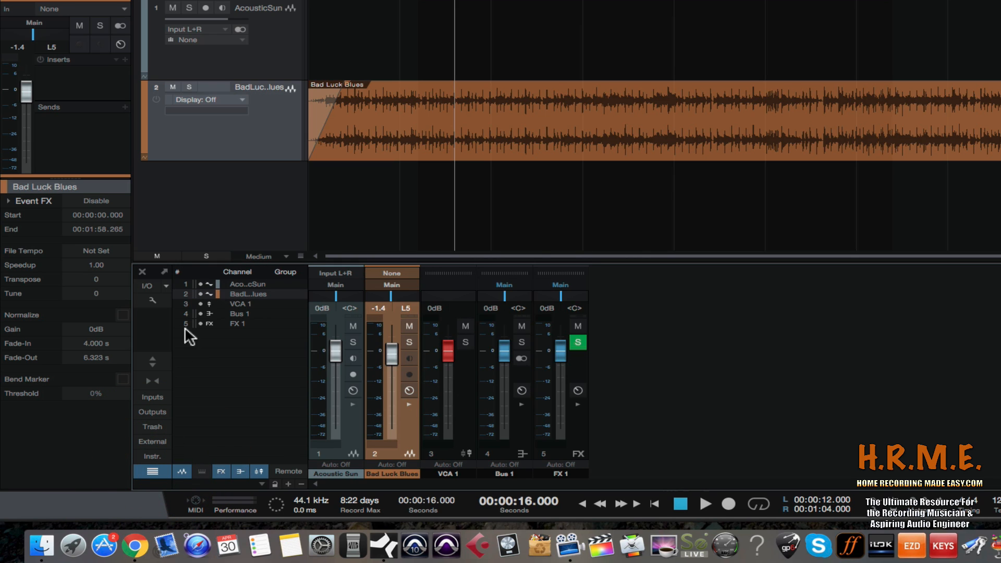
left_click(153, 301)
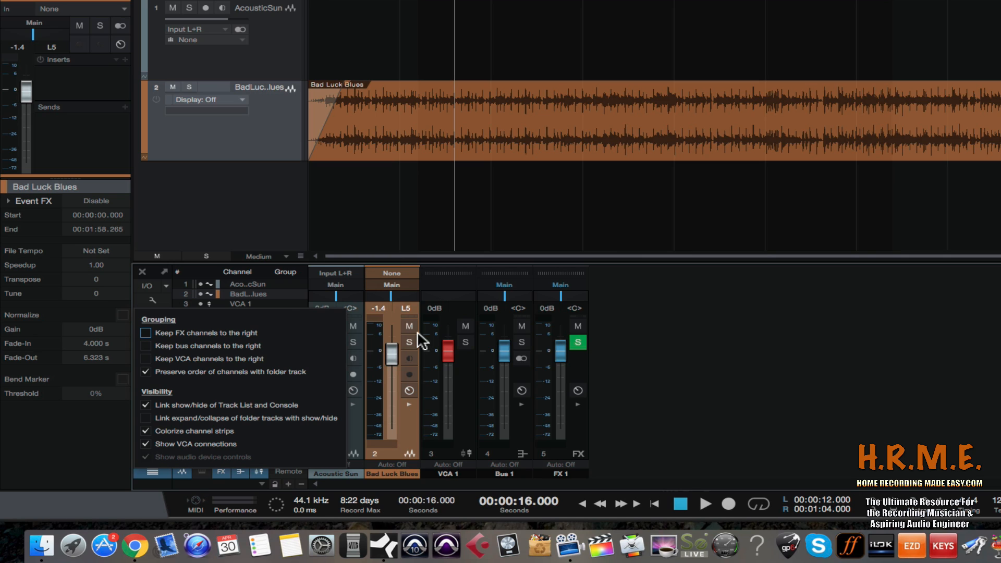
left_click(691, 342)
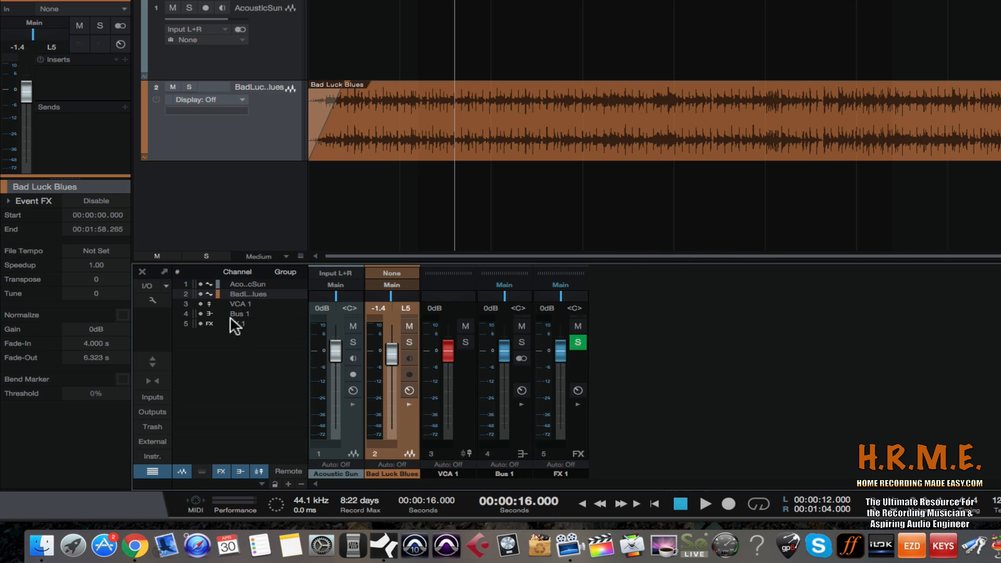
- Hide and show the Acoustic Sun channel several times from the channel list, leaving it visible
left_click(201, 284)
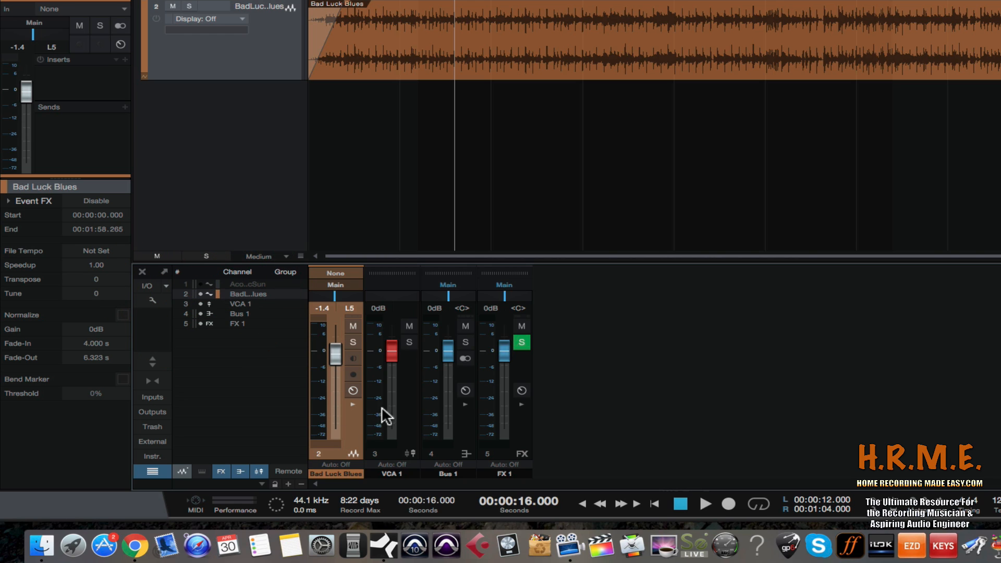
left_click(202, 283)
left_click(201, 283)
left_click(202, 283)
left_click(201, 284)
left_click(201, 283)
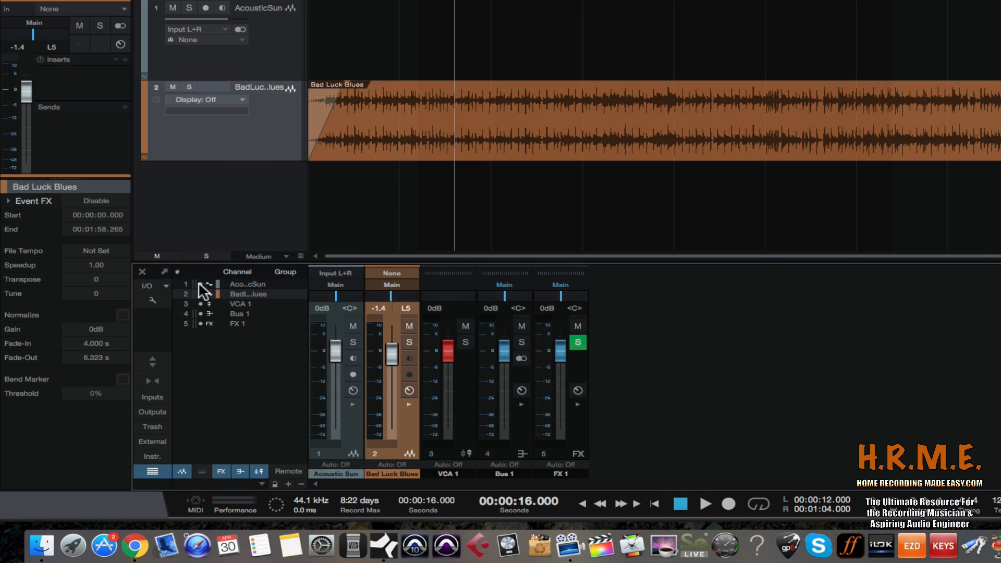
- Disable the "Colorize channel strips" option and change the Bad Luck Blues channel's color to red
left_click(151, 298)
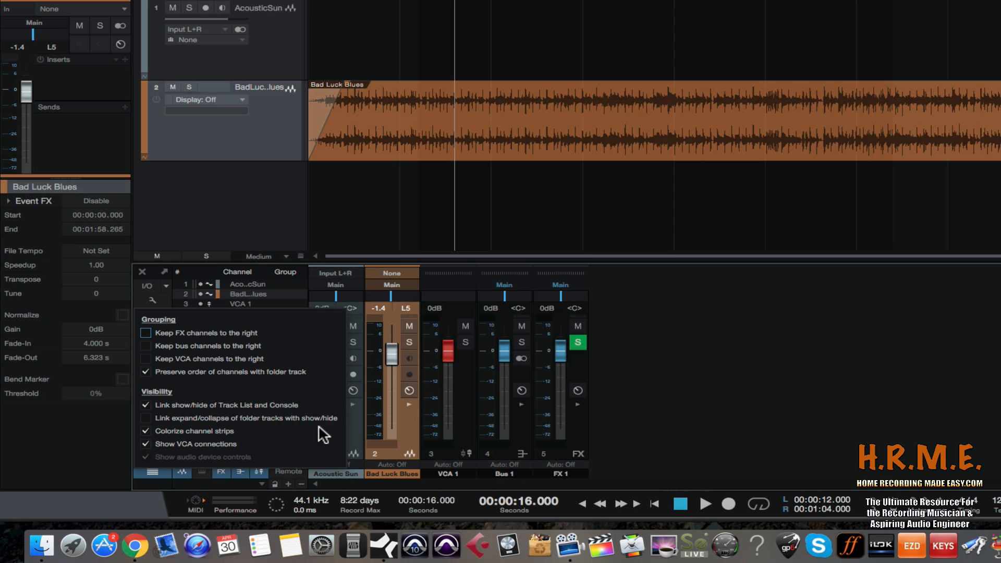
left_click(139, 431)
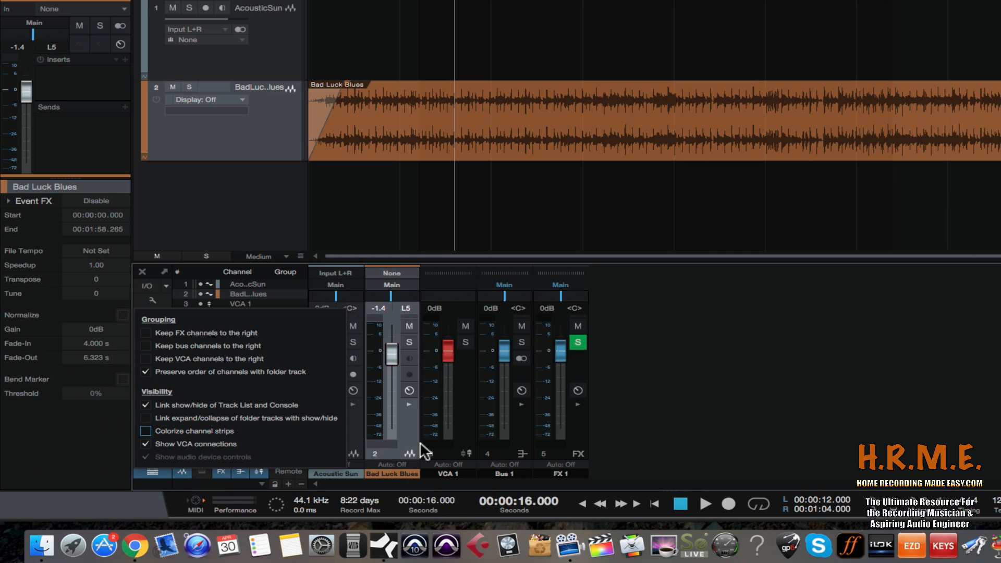
left_click(389, 470)
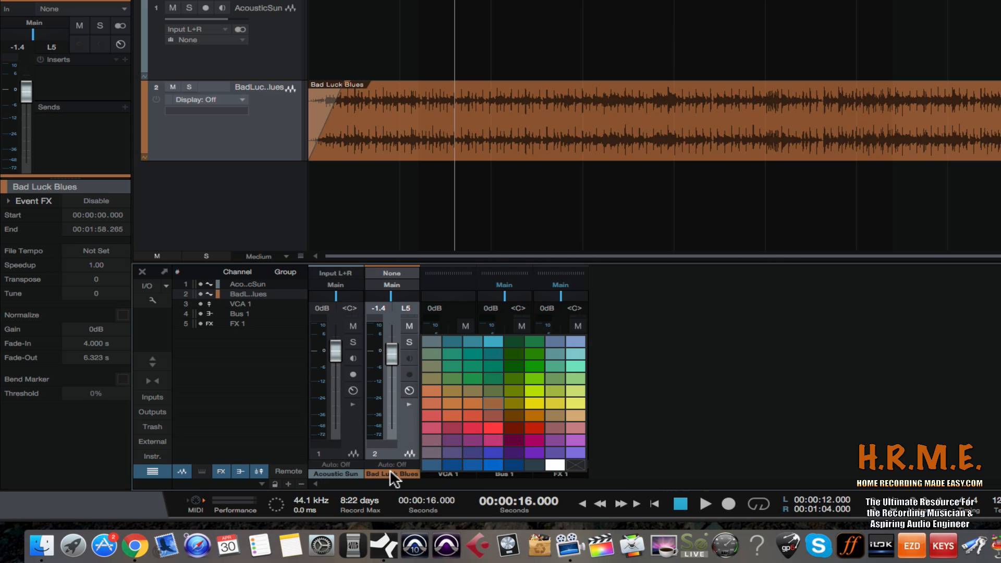
left_click(492, 432)
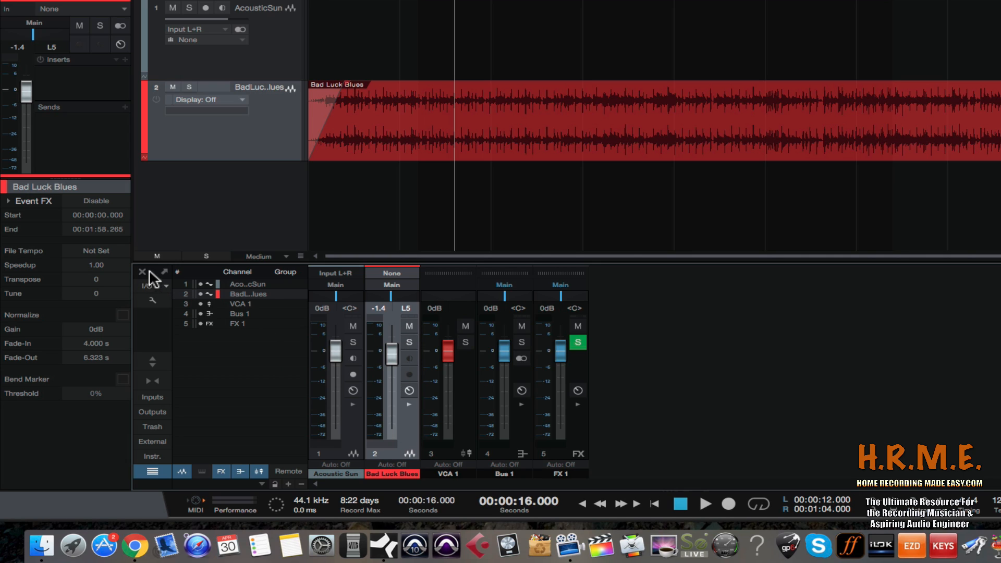
- Enable the "Colorize channel strips" option in the console options
left_click(149, 300)
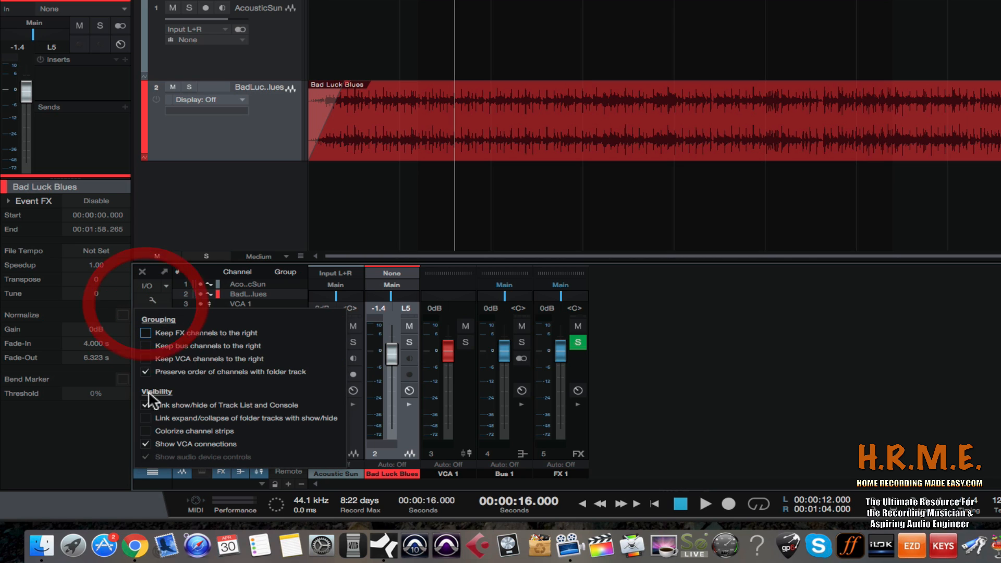
left_click(146, 430)
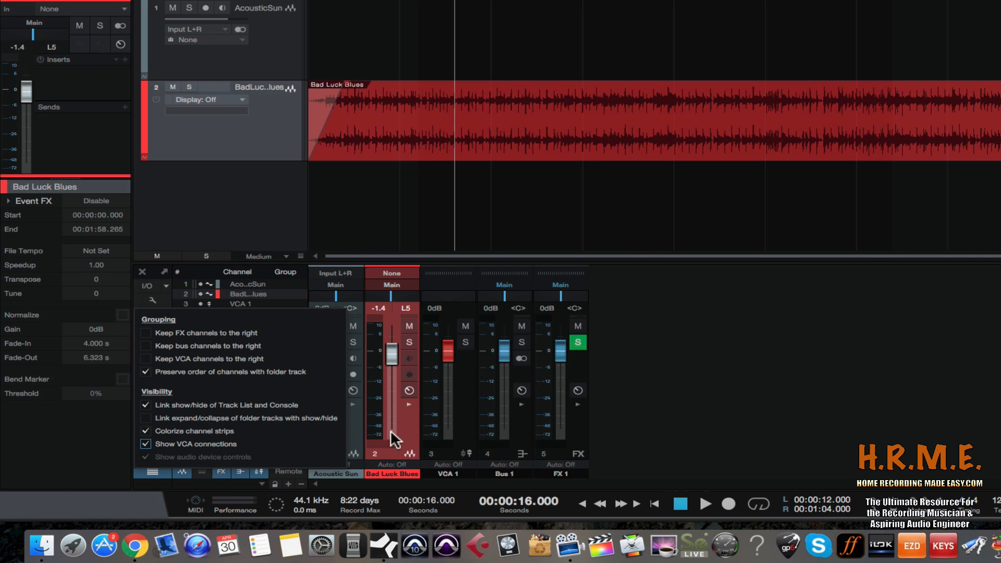
left_click(156, 301)
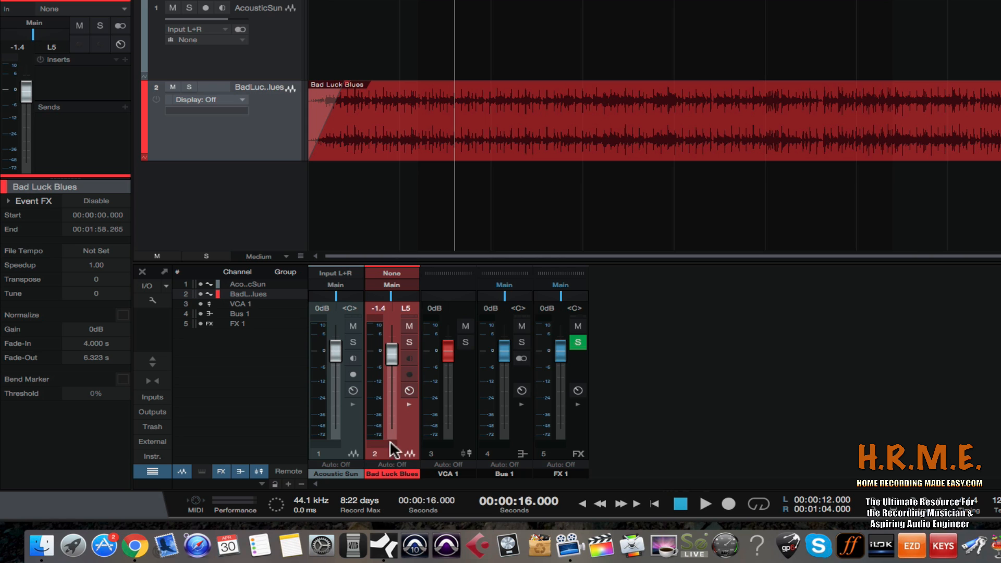
- Add a VCA channel for the selected Acoustic Sun channel
left_click(335, 436)
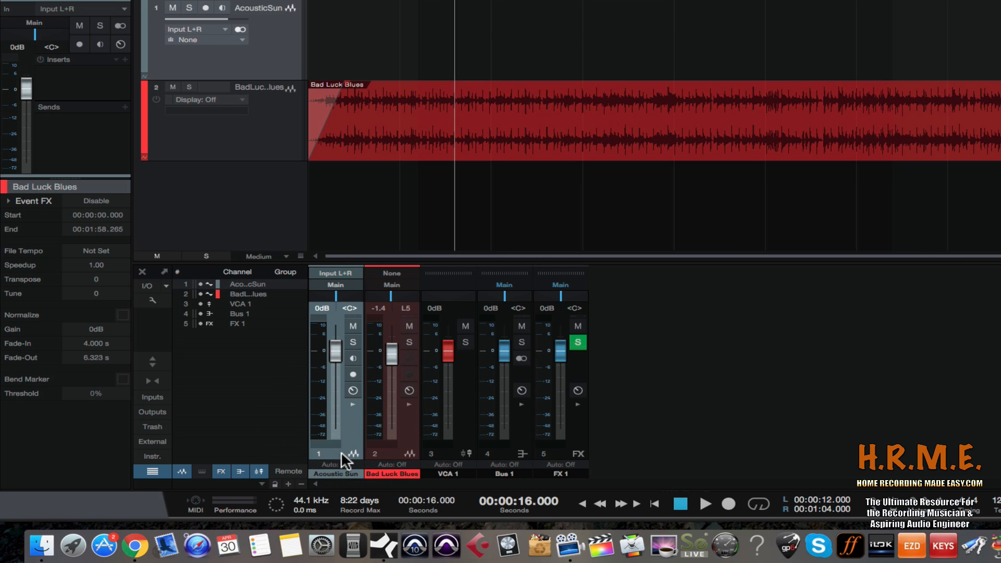
right_click(355, 428)
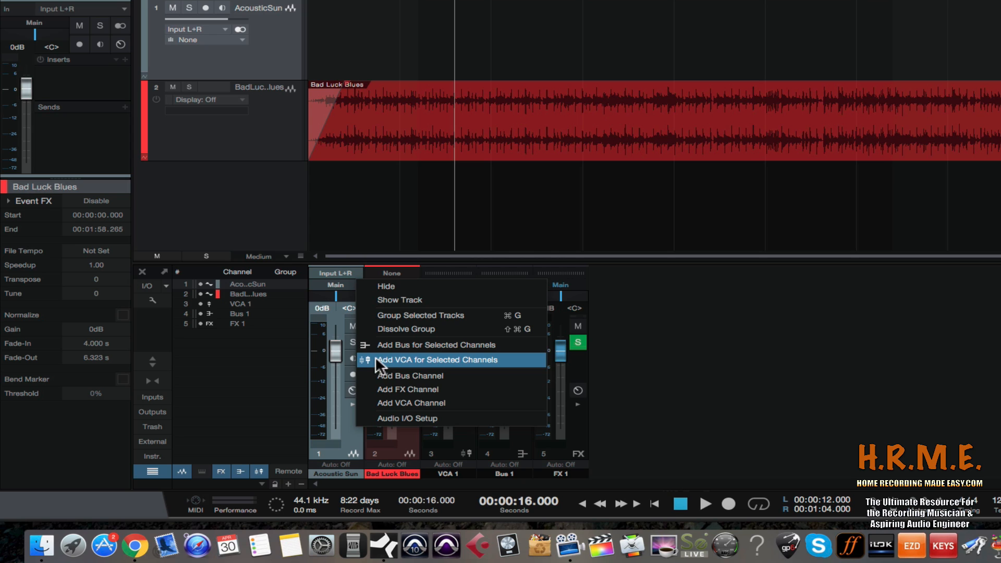
left_click(457, 355)
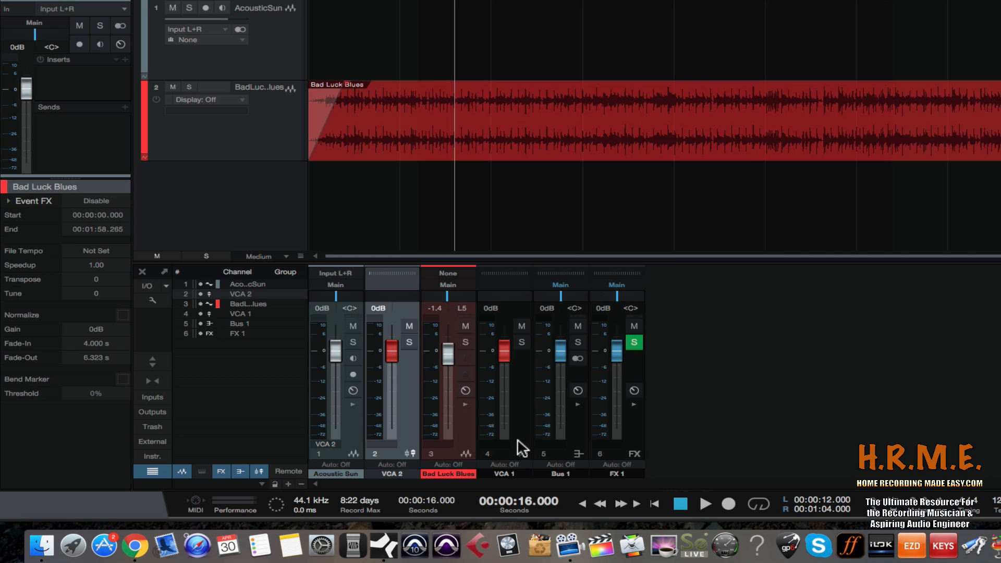
- Raise the VCA 1 fader to about +0.2 dB and set the VCA 2 fader to about -7.2 dB
left_click_drag(506, 358, 378, 371)
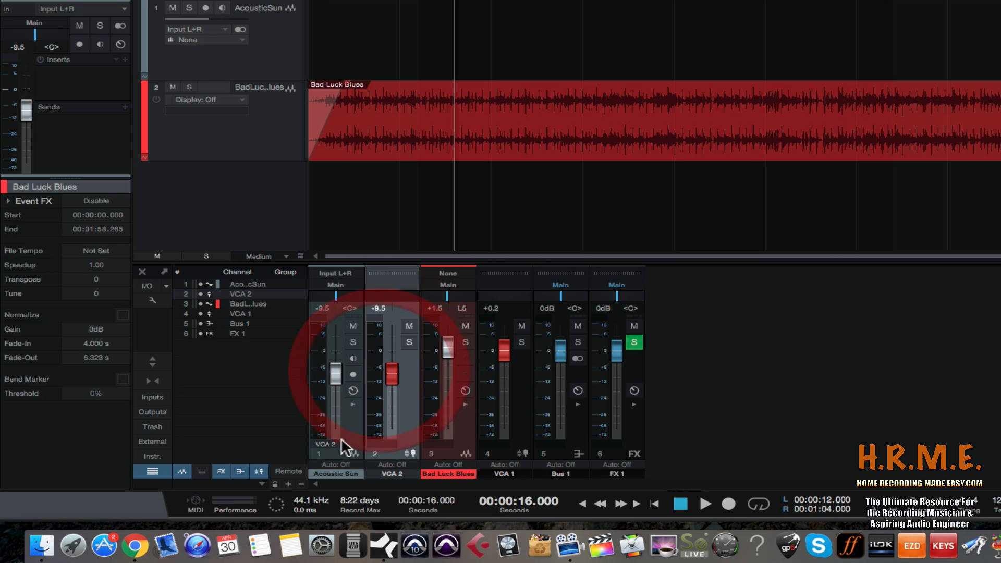
left_click(354, 437)
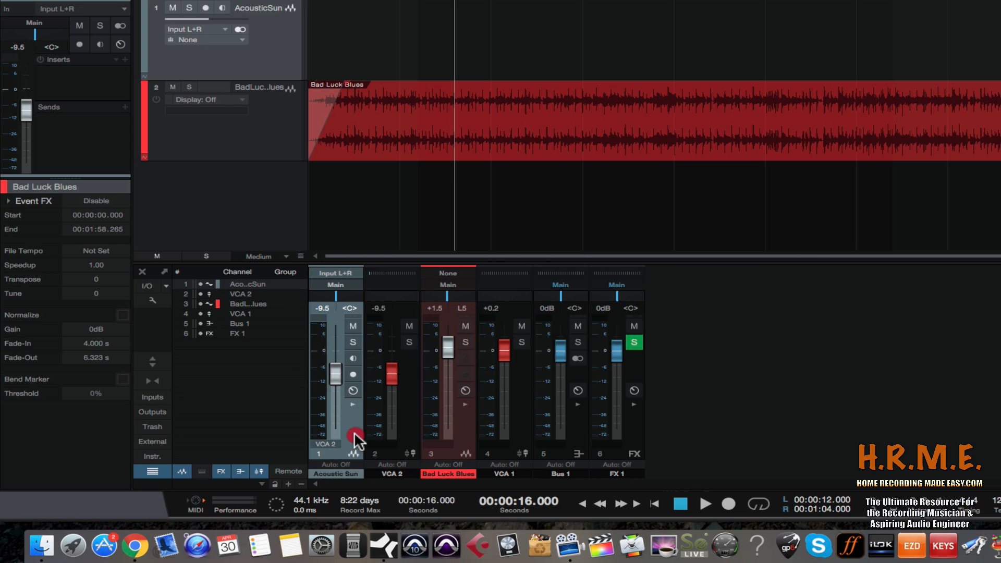
left_click(403, 432)
mouse_move(393, 375)
left_mouse_down()
mouse_move(394, 387)
mouse_move(393, 368)
left_mouse_up()
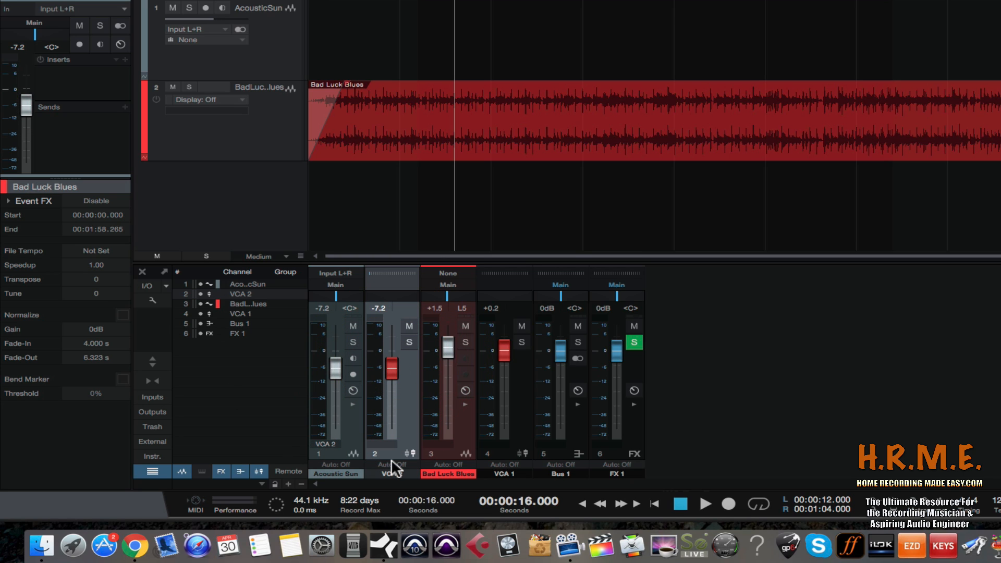
- Disable the "Show VCA connections" option and move the VCA 2 fader to about -6.3 dB
left_click(150, 300)
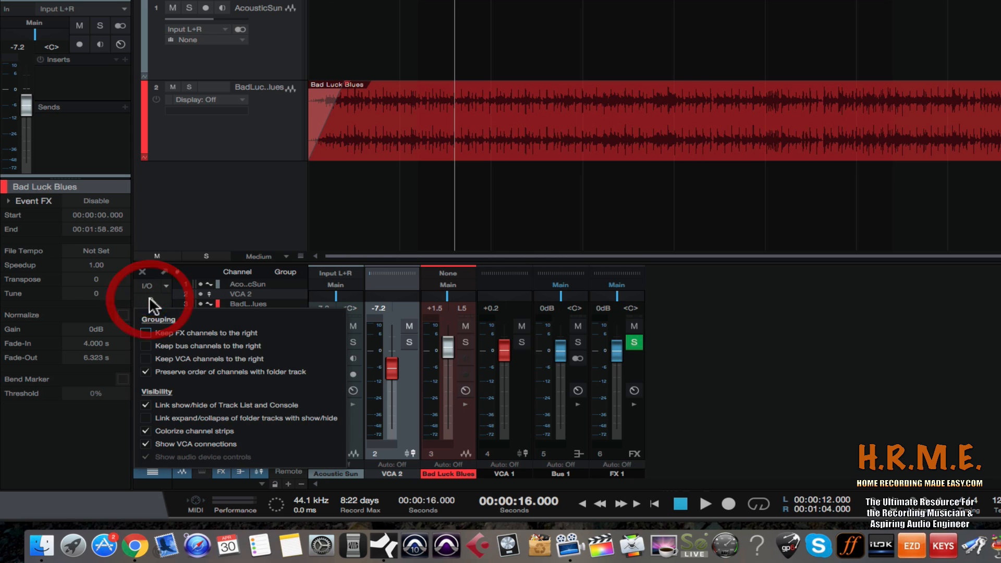
left_click(143, 442)
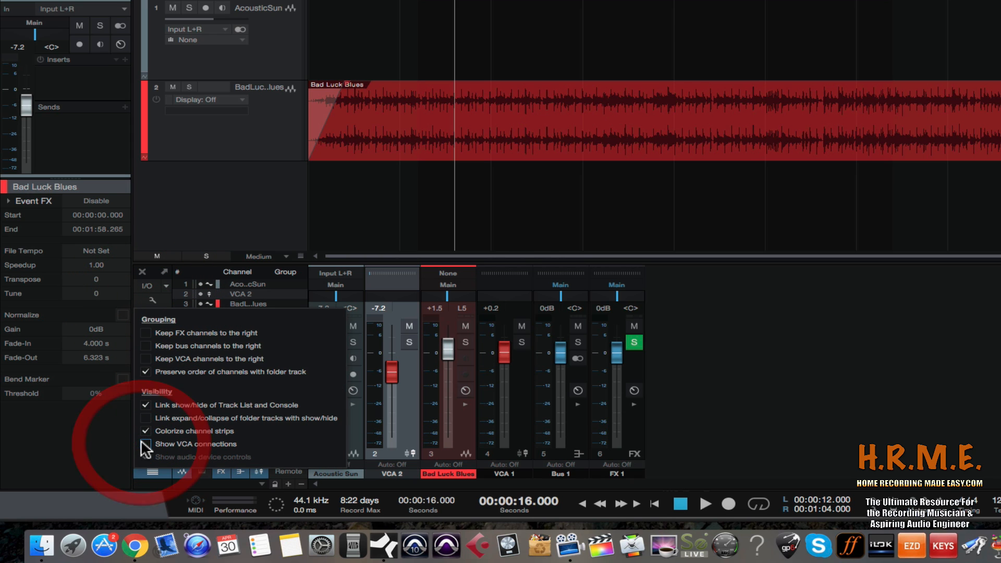
left_click(702, 418)
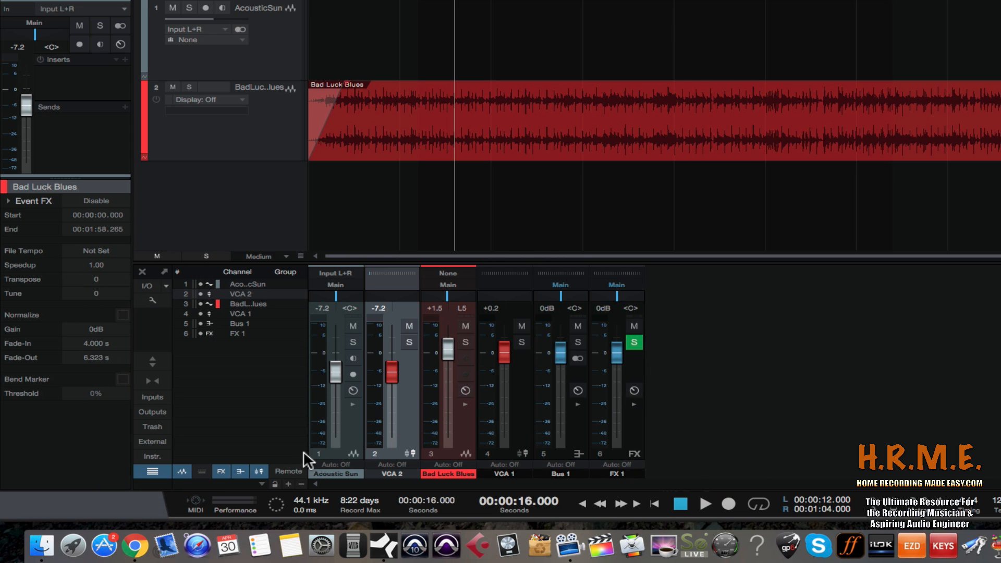
left_click_drag(393, 373, 392, 370)
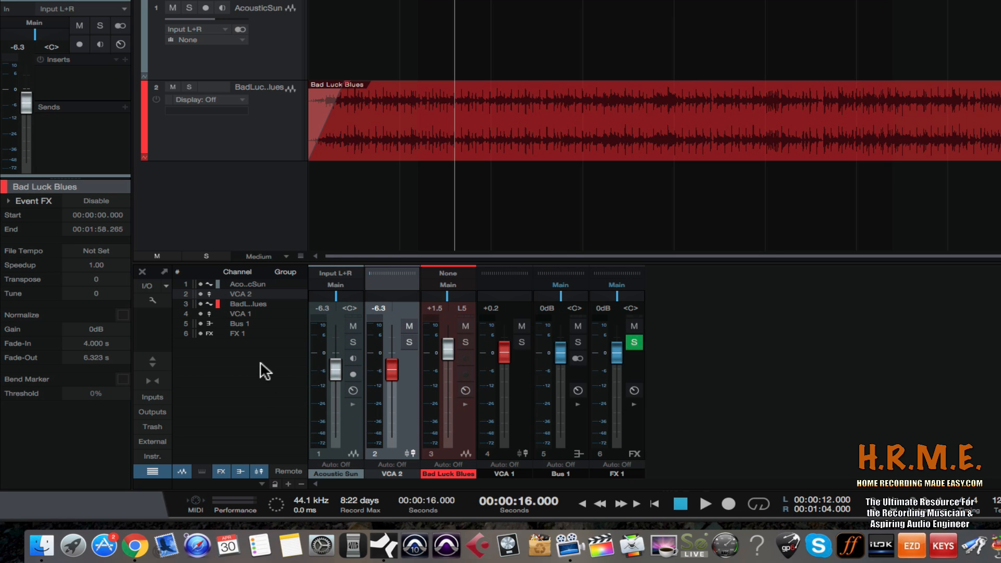
- Enable the "Show VCA connections" option and set the VCA 2 fader to about -7.0 dB
left_click(153, 301)
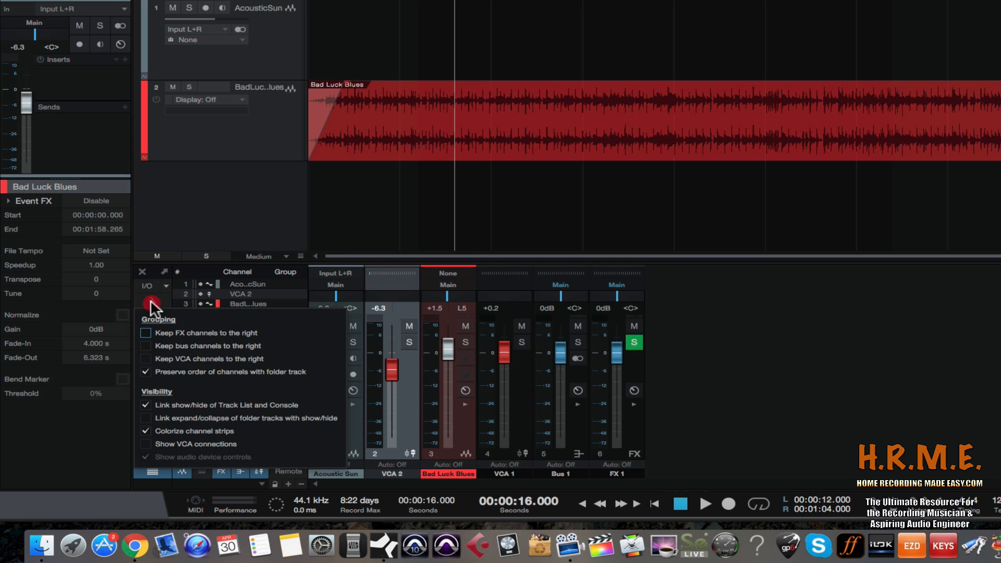
left_click(146, 443)
left_click(712, 386)
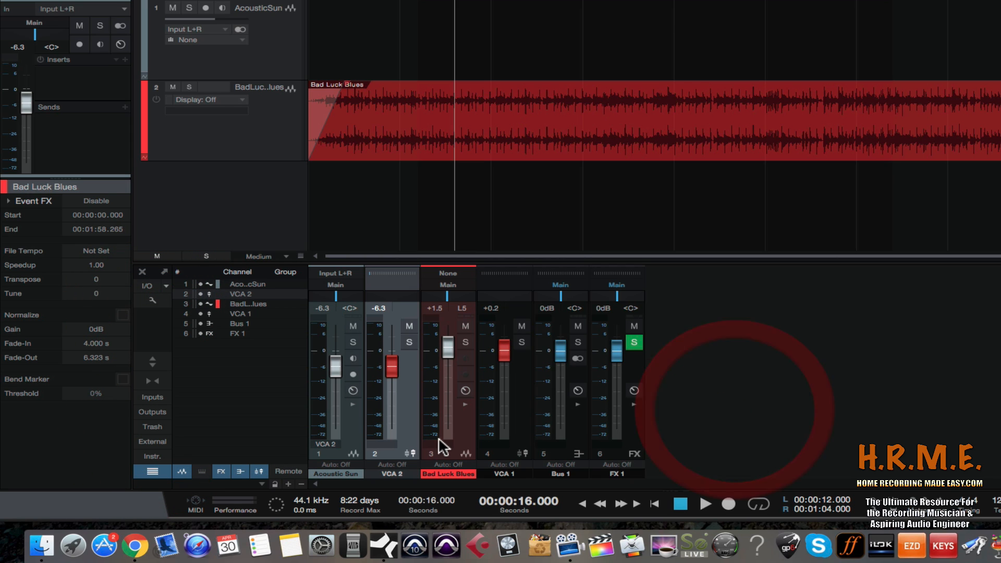
left_click_drag(390, 368, 387, 367)
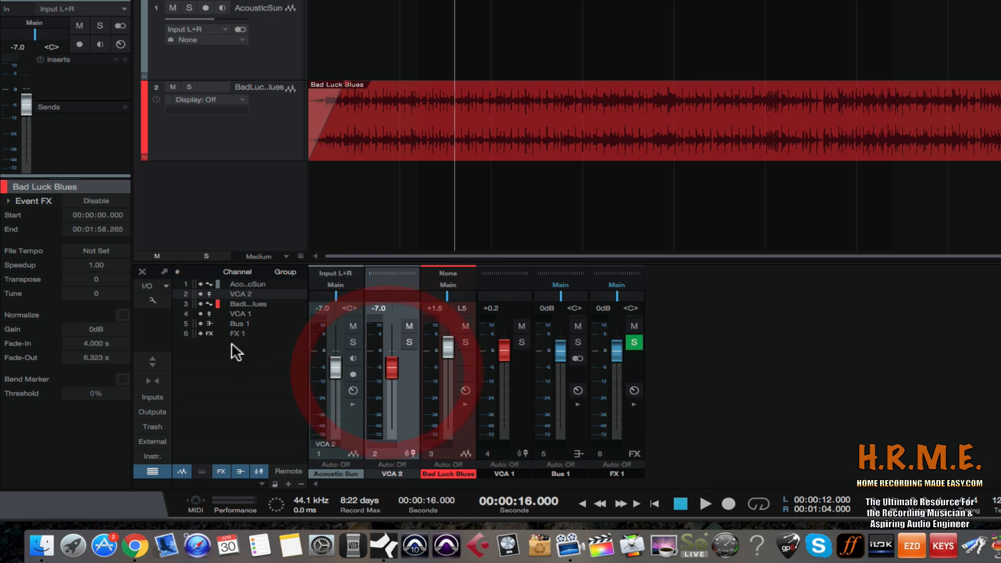
- Review the console's grouping and visibility options and hide the channel list
left_click(152, 300)
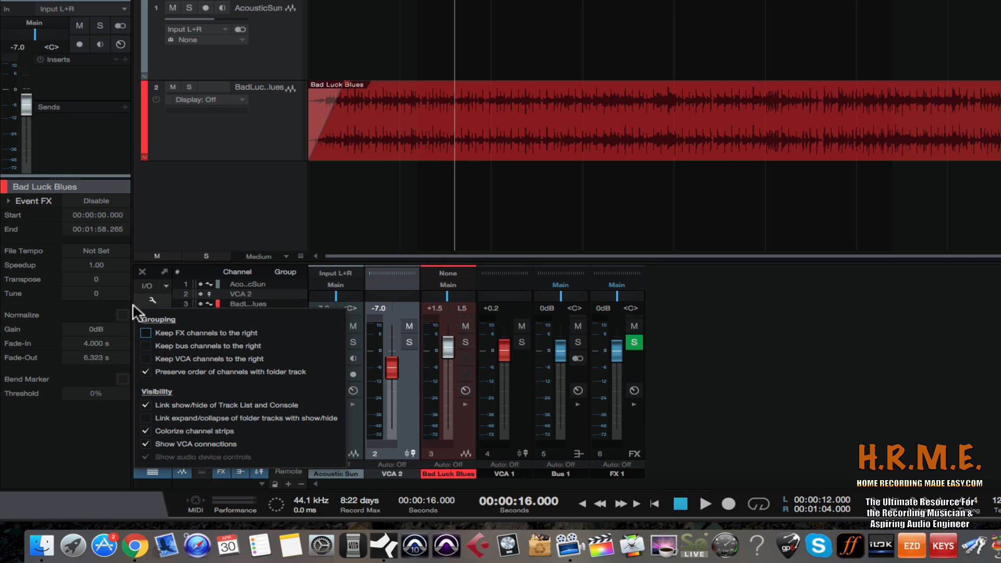
left_click(151, 299)
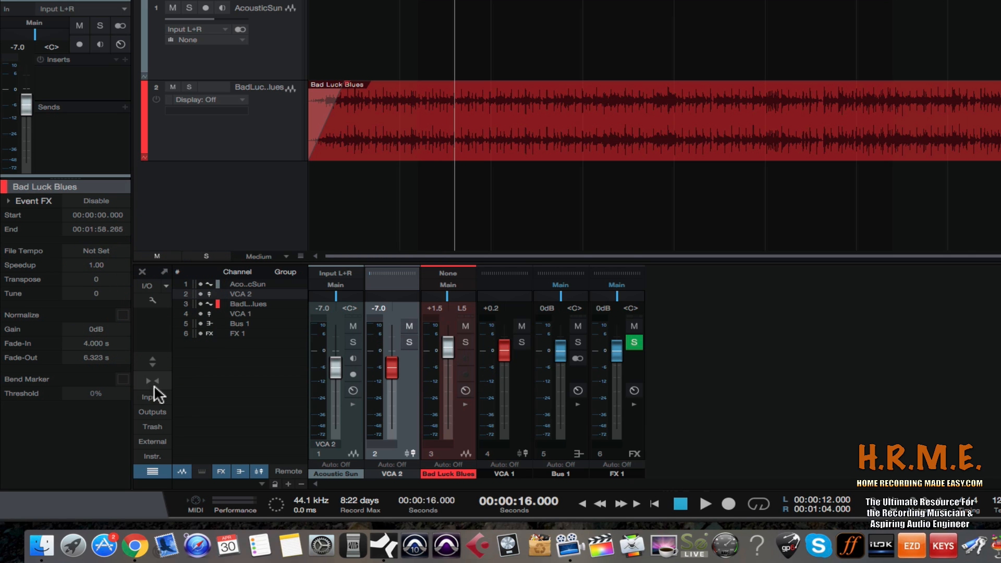
left_click(153, 470)
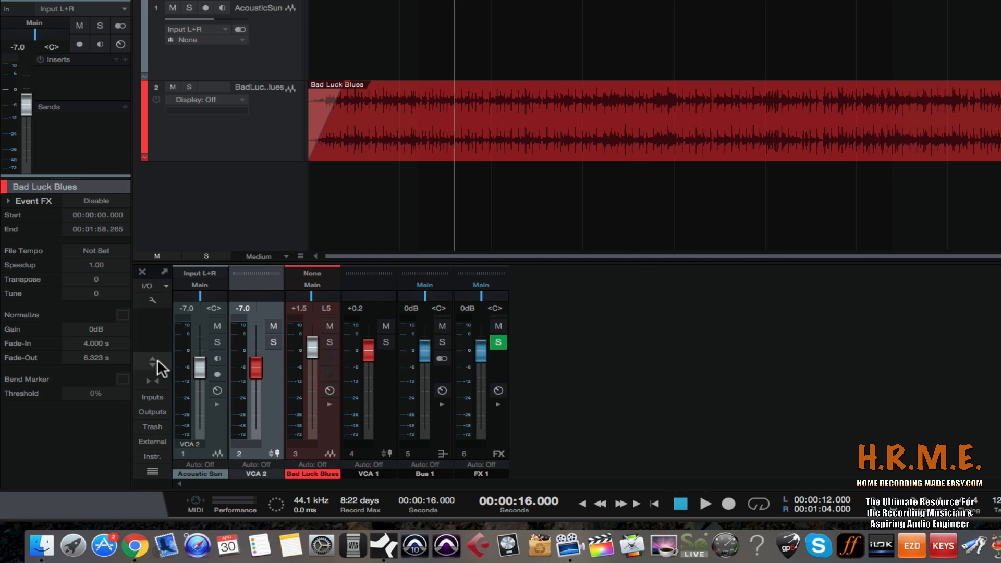
- Expand the console to the large view and enlarge it upward over the arrangement to give the inserts more room
left_click(156, 361)
left_click(154, 360)
left_click(154, 359)
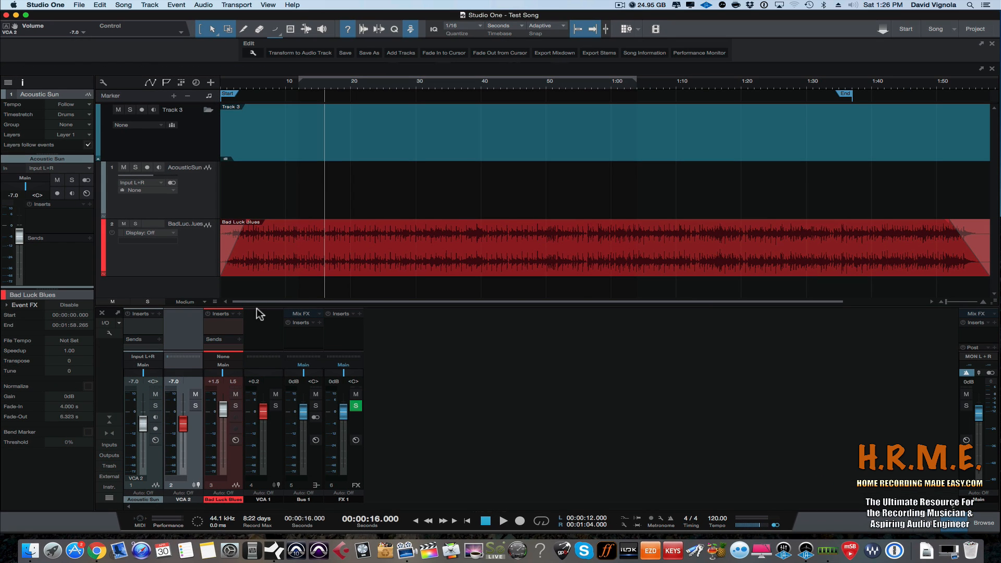
mouse_move(257, 307)
left_mouse_down()
mouse_move(302, 47)
mouse_move(284, 141)
left_mouse_up()
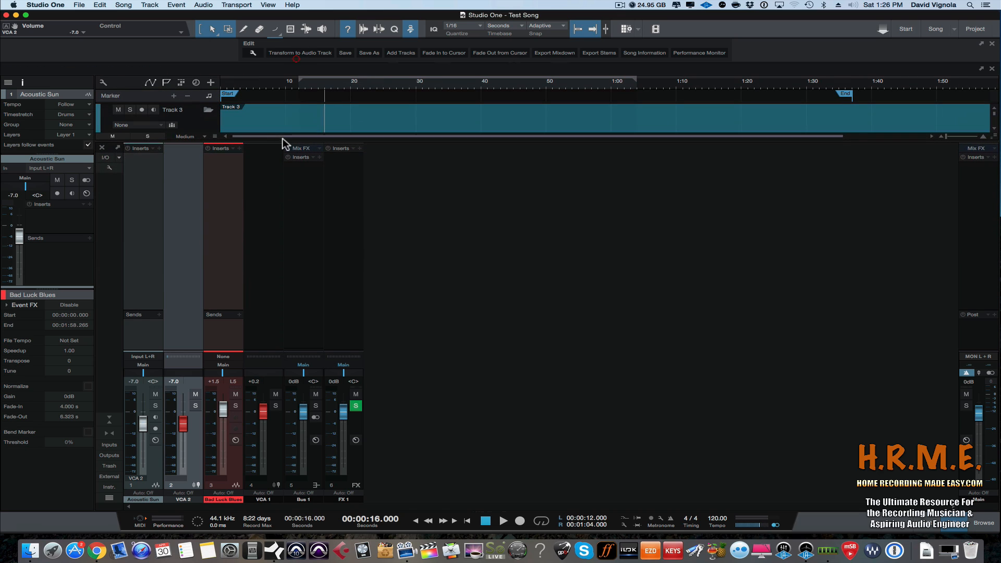
- Browse the Mixing FX chain presets in the Bad Luck Blues inserts and enlarge the sends area of the audio channels
left_click(233, 149)
left_click(238, 193)
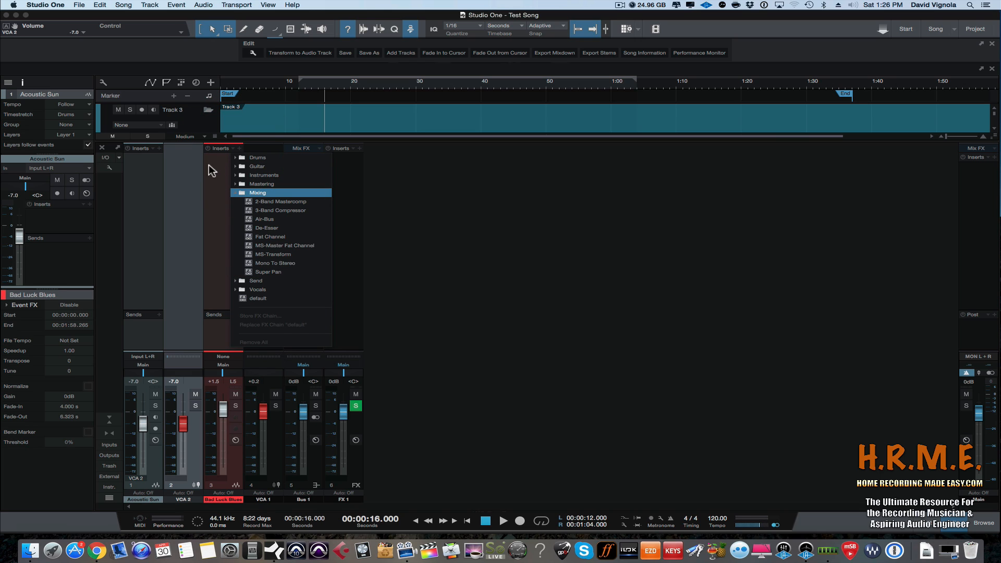
left_click(446, 190)
left_click_drag(138, 312, 151, 242)
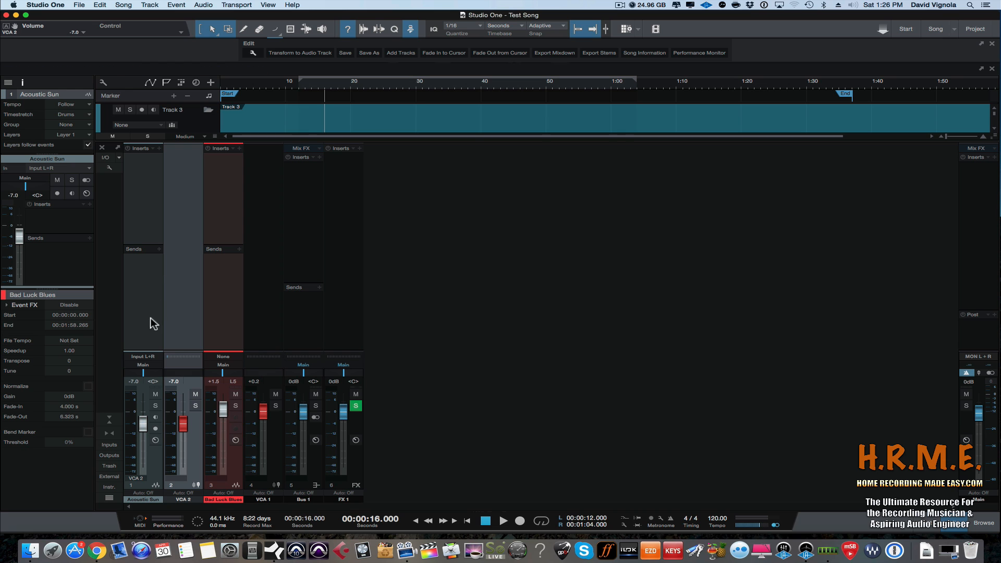
- Return the console to the small view and switch twice between narrow and normal channel widths, ending on normal
left_click(112, 417)
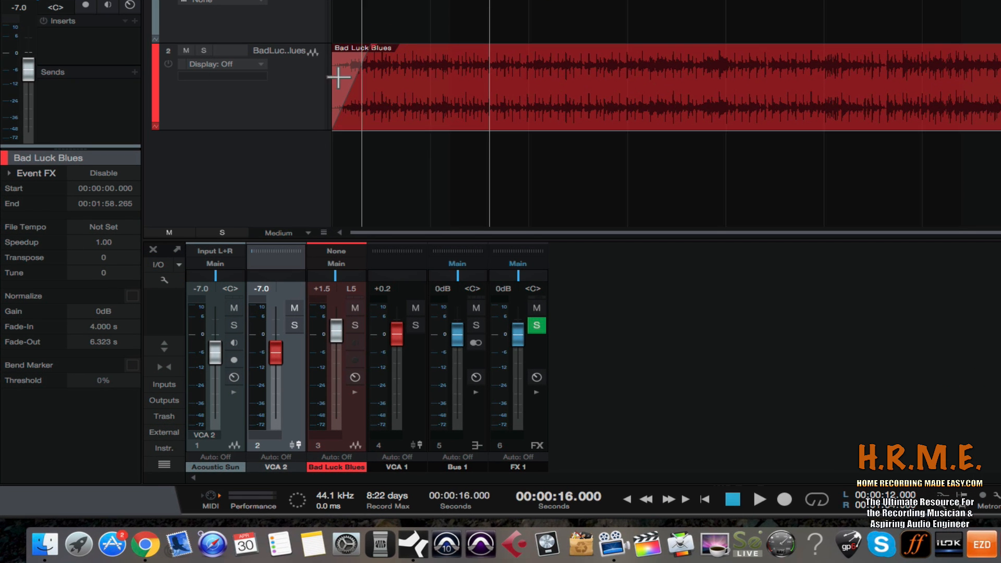
left_click(159, 367)
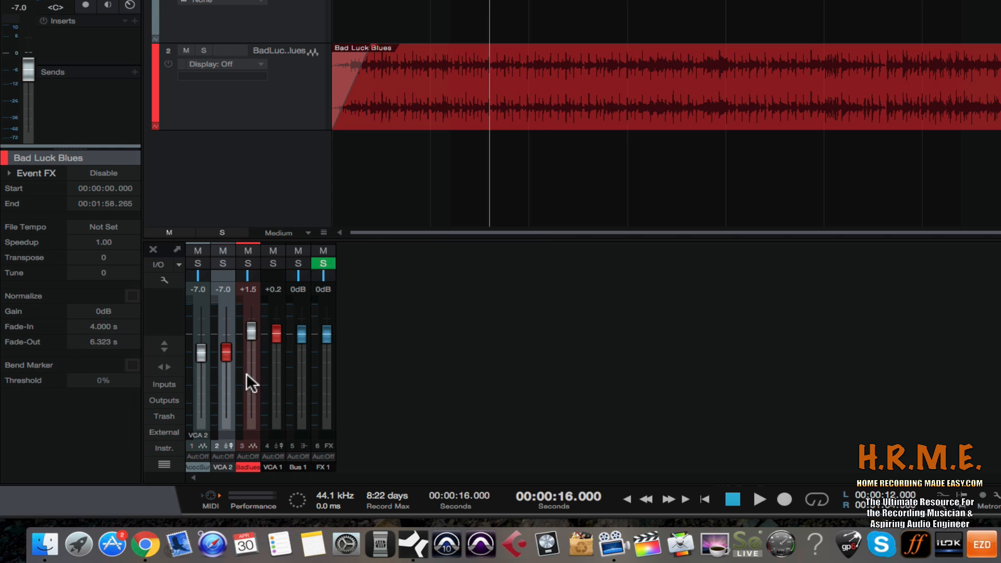
left_click(159, 367)
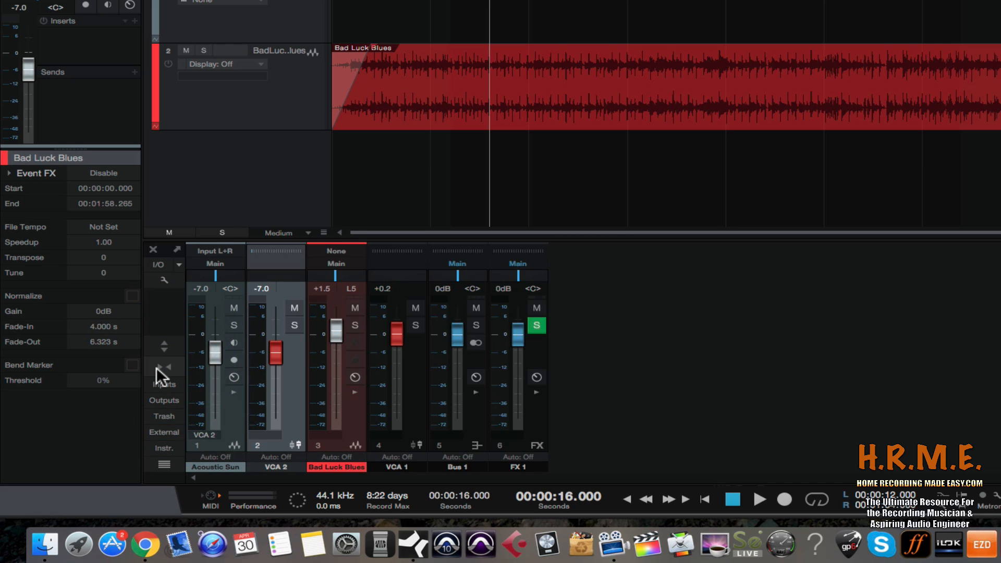
left_click(156, 367)
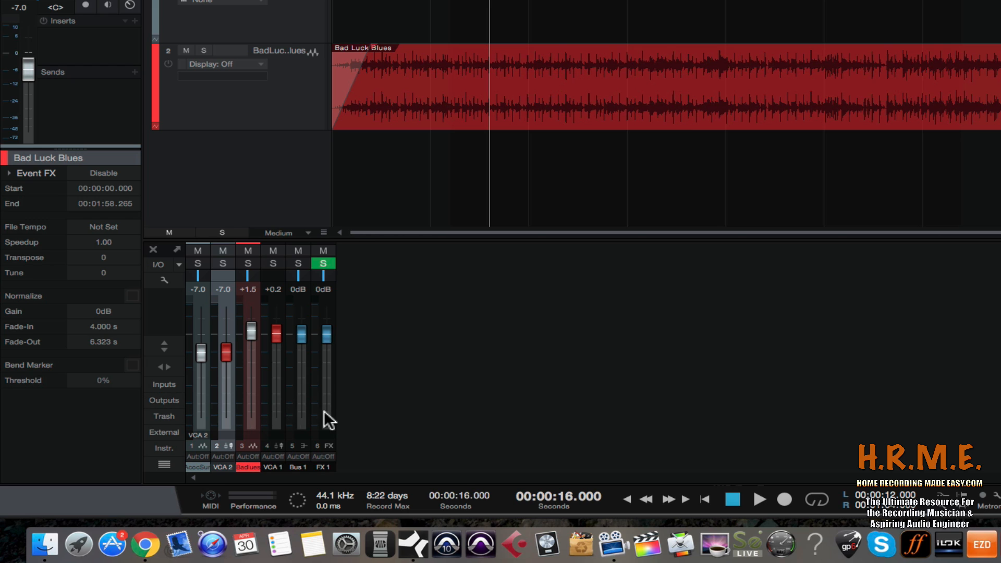
left_click(159, 366)
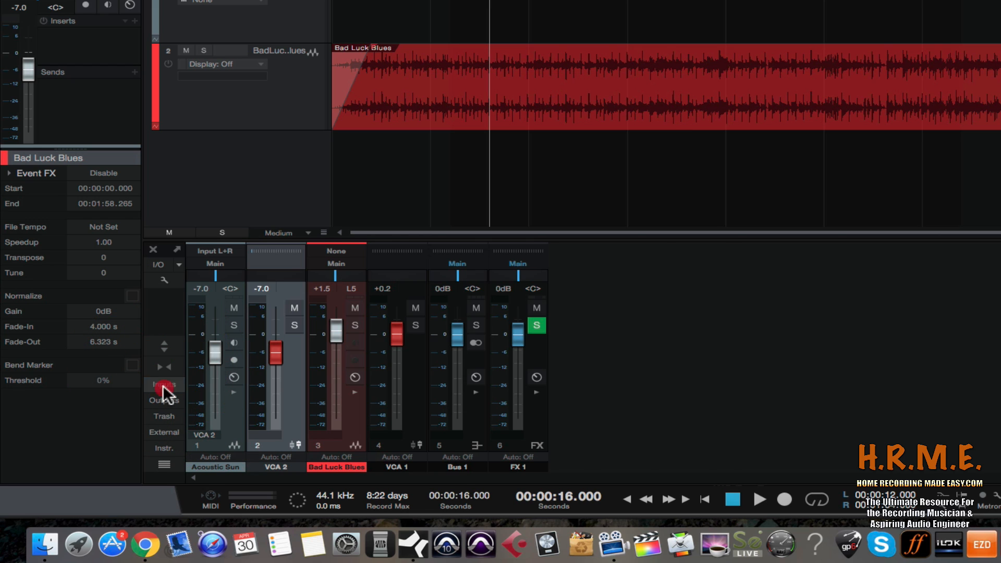
- Show the input channels, widen their section and hide them, and toggle the output channels on and off
left_click(163, 385)
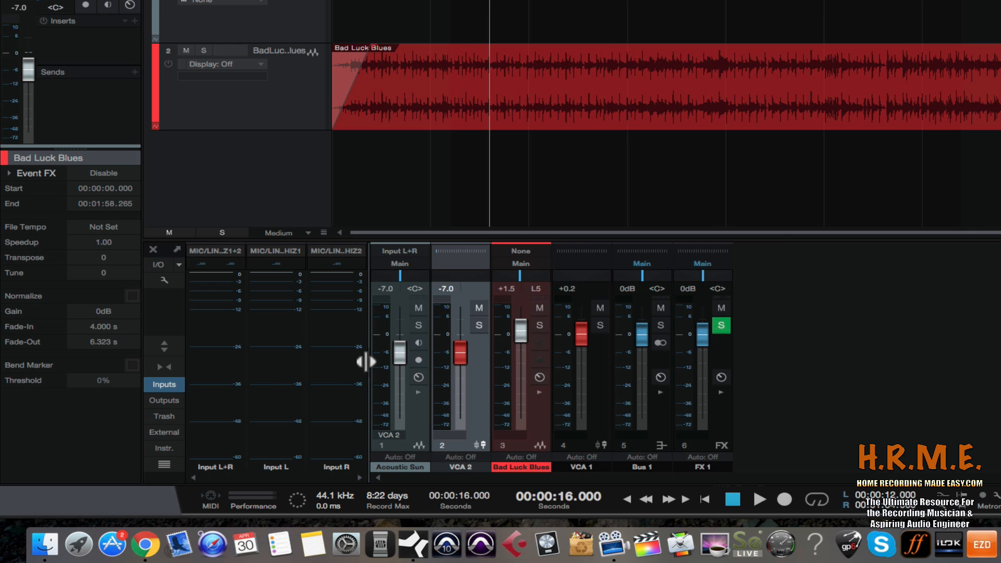
left_click_drag(369, 359, 391, 365)
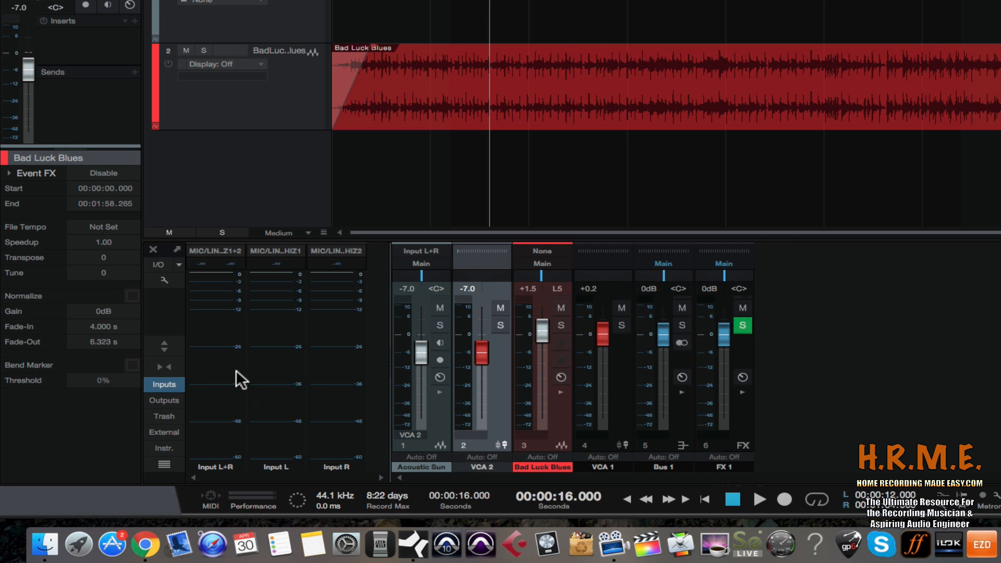
left_click(154, 388)
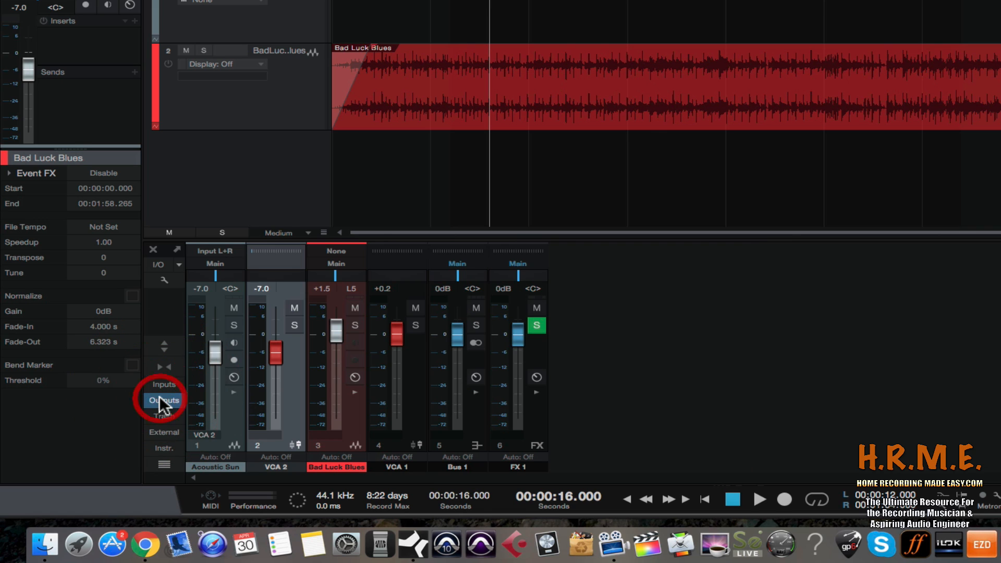
left_click(159, 397)
left_click(159, 397)
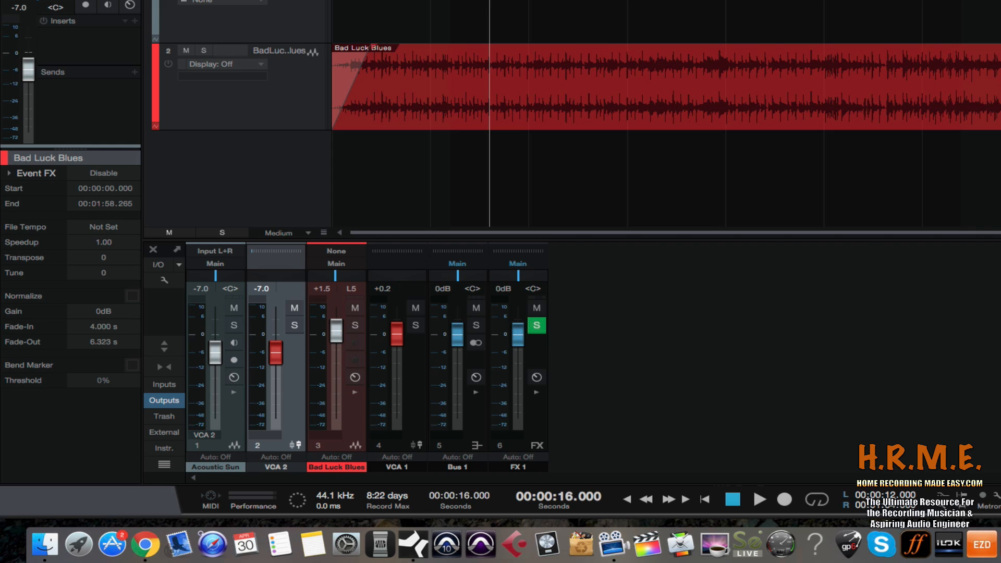
- Show the console's trash bin, select the deleted PM-Ambiosoniq instrument, and hide the trash bin
left_click(162, 416)
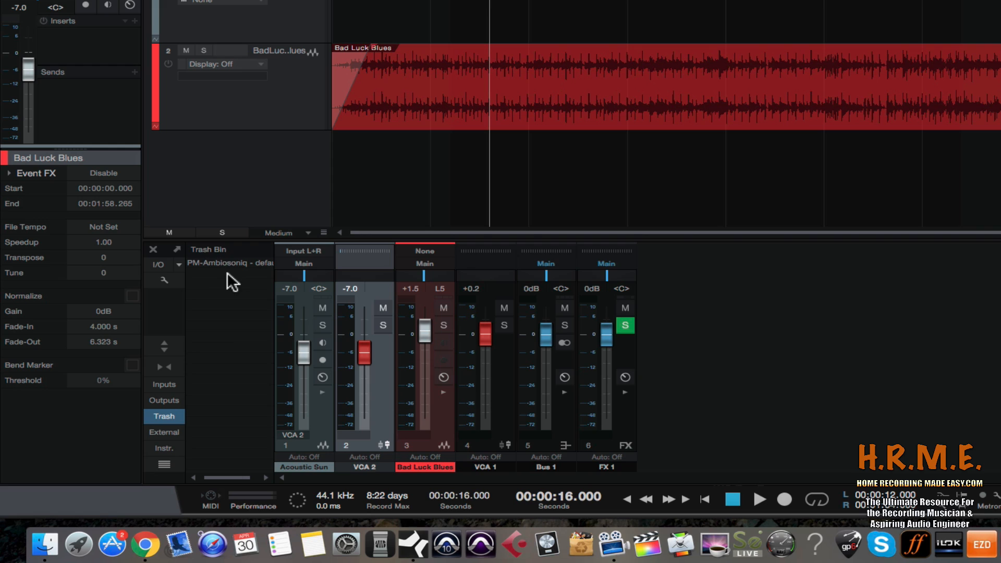
left_click(211, 263)
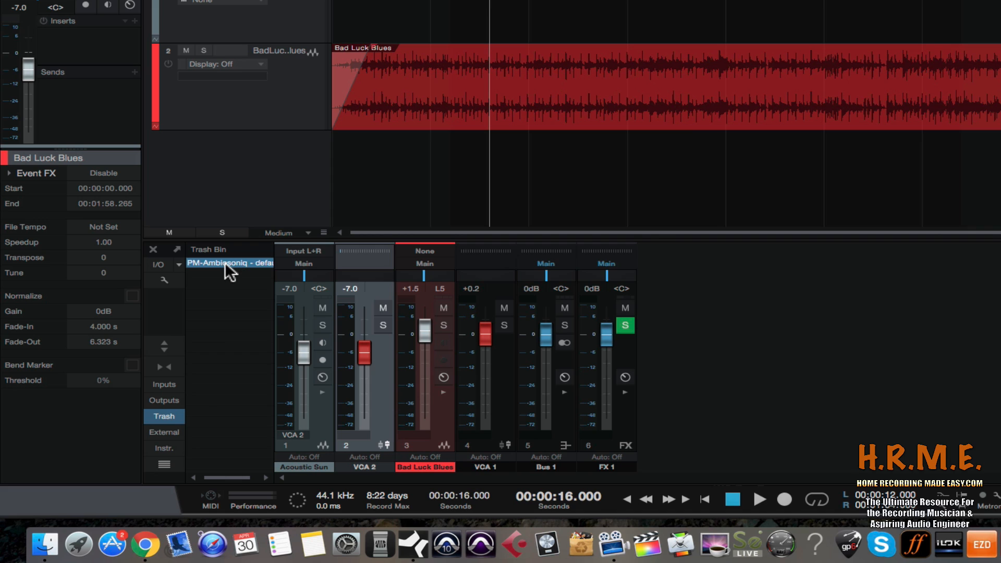
left_click(165, 413)
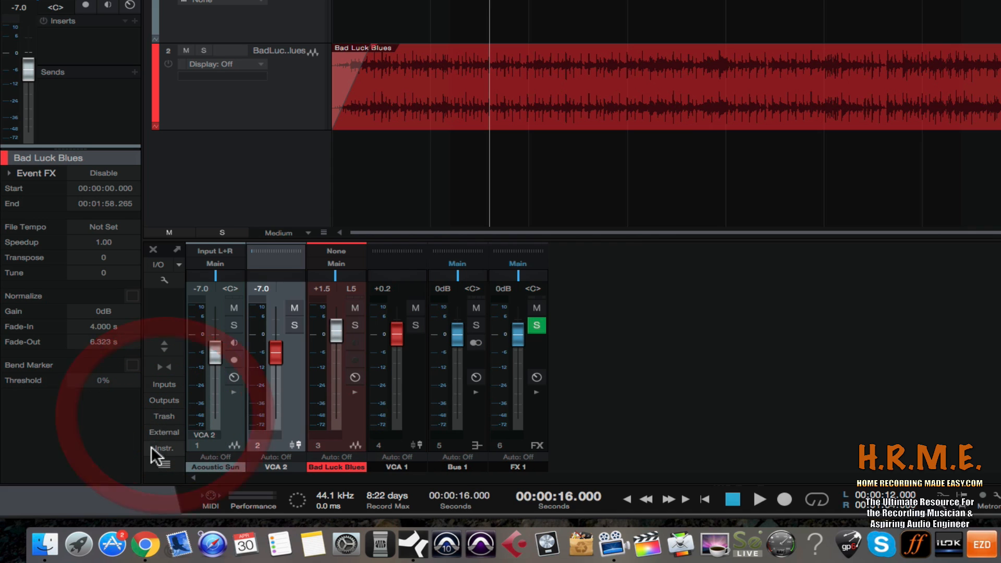
- Show the console's external devices, open and close the FaderPort's options, and switch to the instruments section
left_click(161, 432)
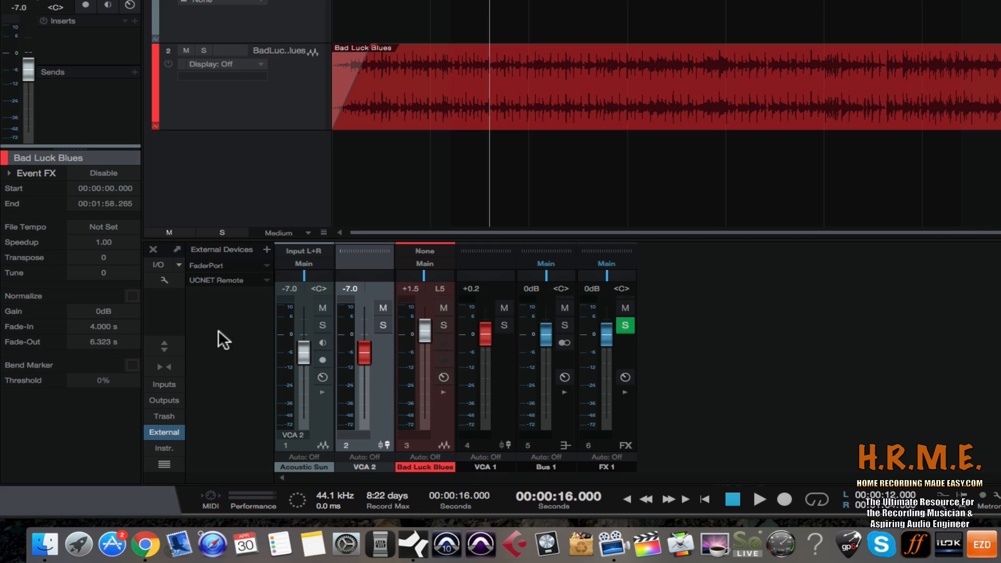
left_click(267, 265)
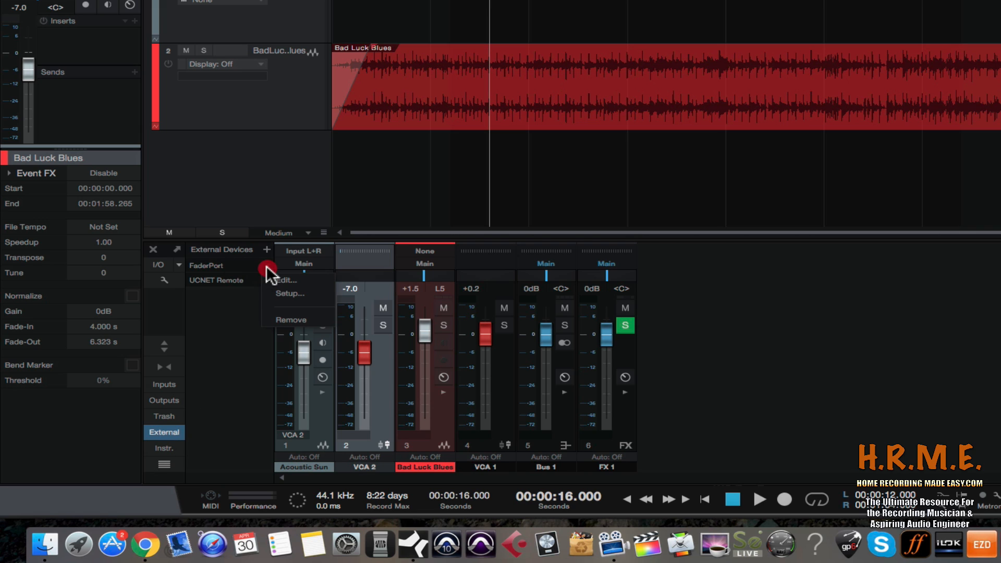
left_click(249, 265)
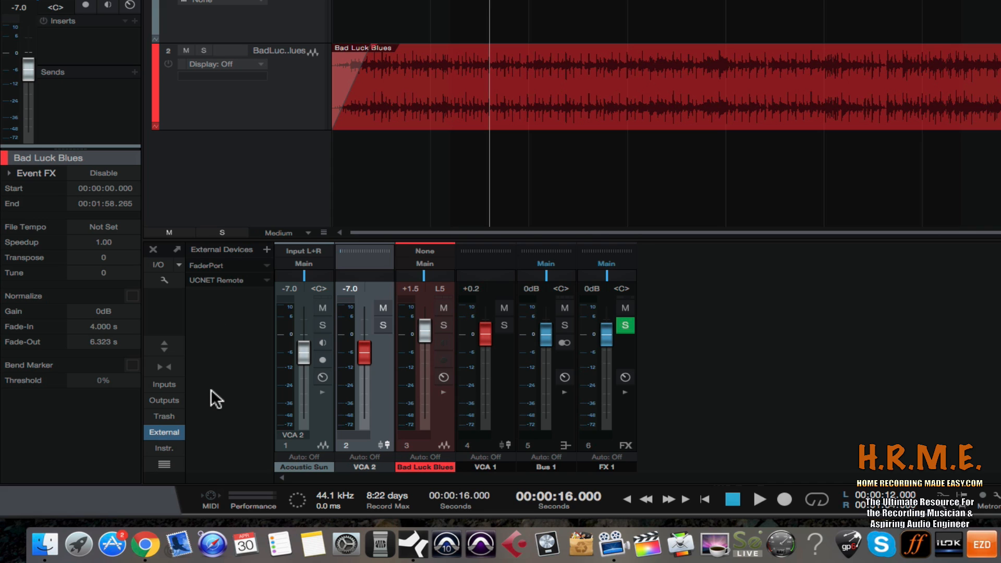
left_click(163, 448)
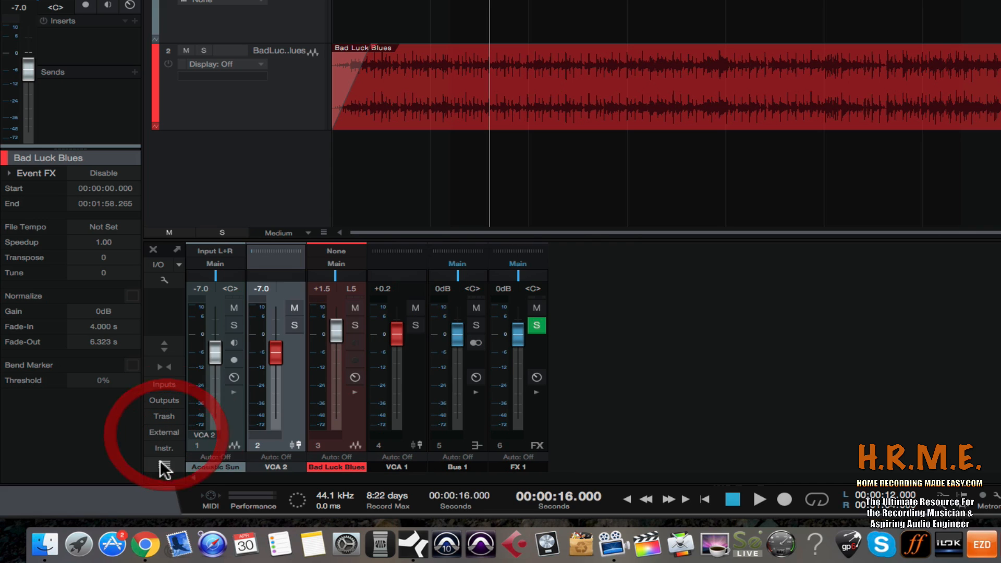
left_click(162, 447)
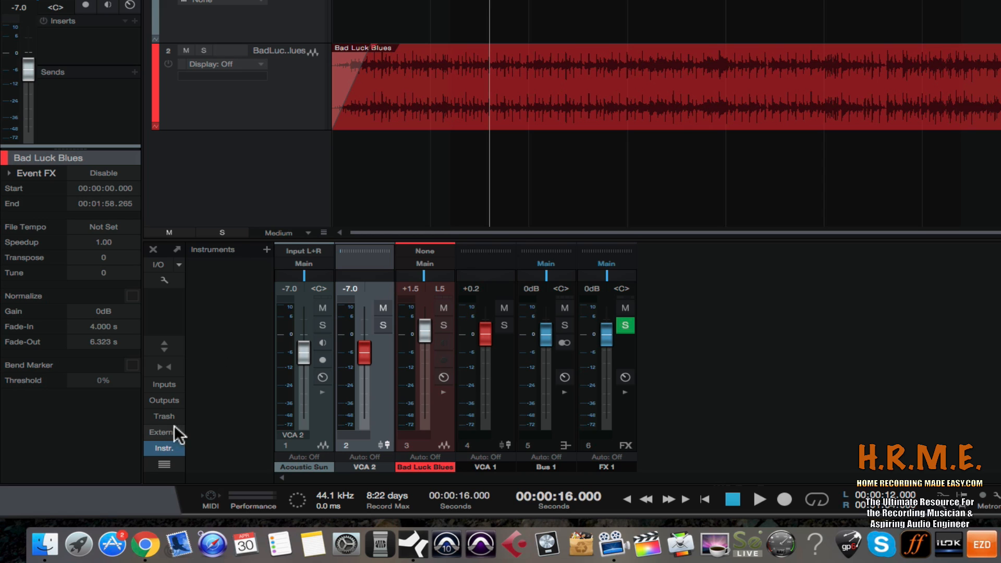
- Show the console's channel list and hide all audio, FX, bus and VCA channels
left_click(164, 464)
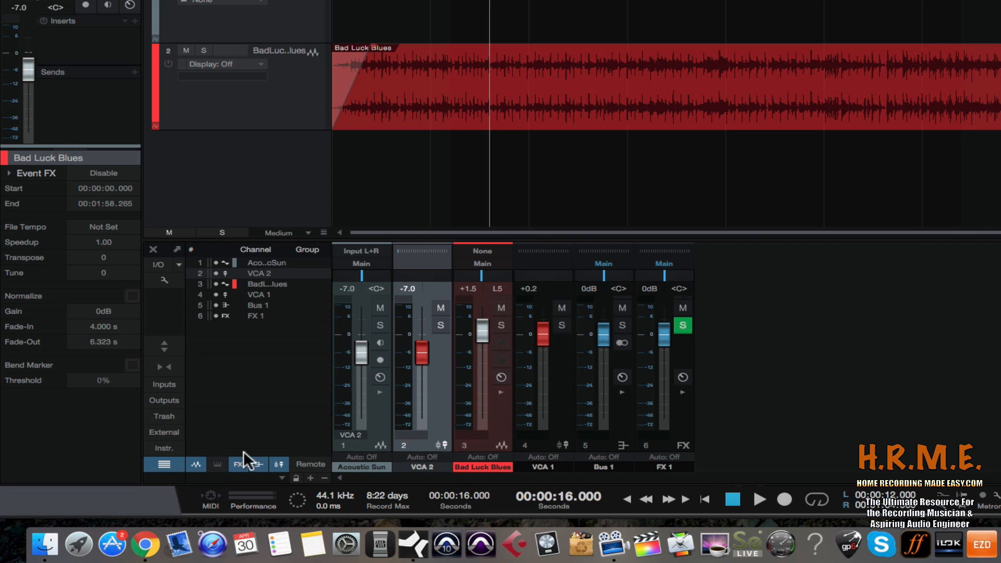
left_click(195, 464)
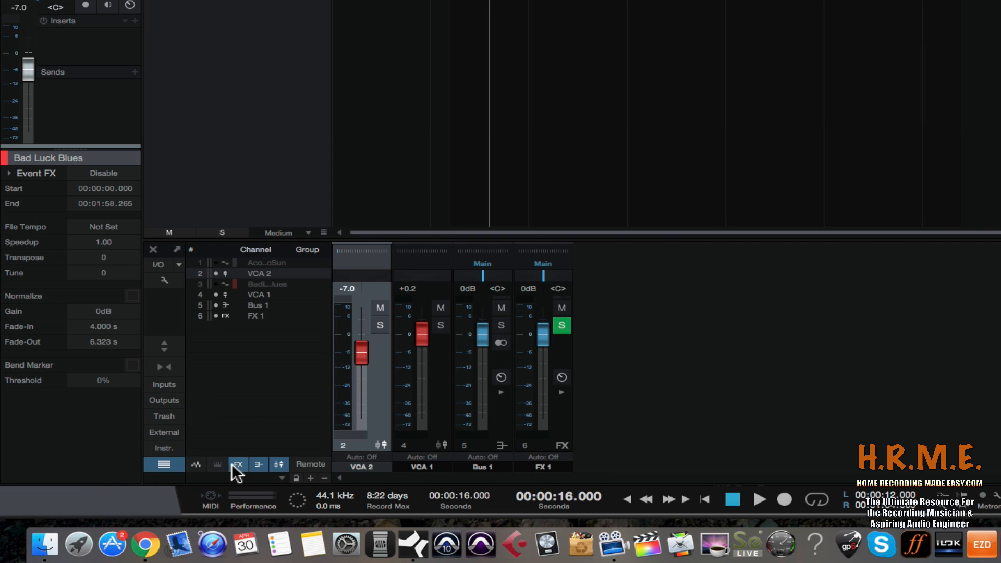
left_click(236, 464)
left_click(262, 461)
left_click(278, 462)
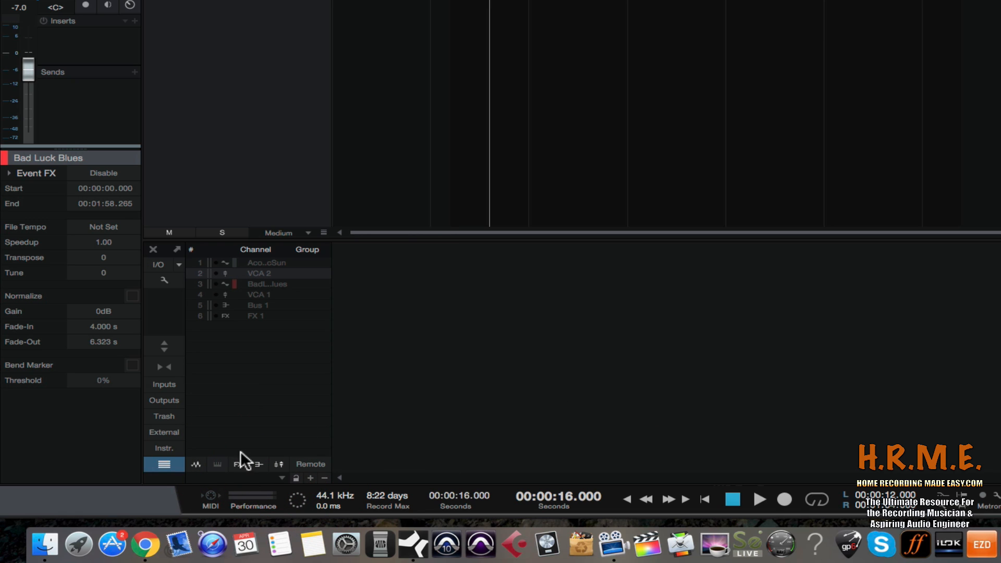
- Show one channel type at a time in the console: audio, FX, bus and finally VCA channels
left_click(198, 463)
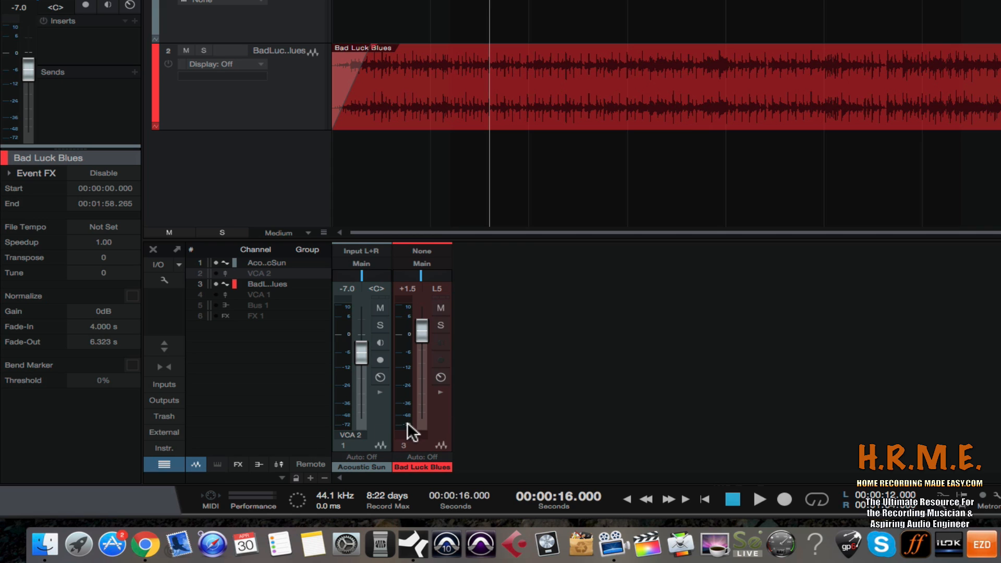
left_click(196, 463)
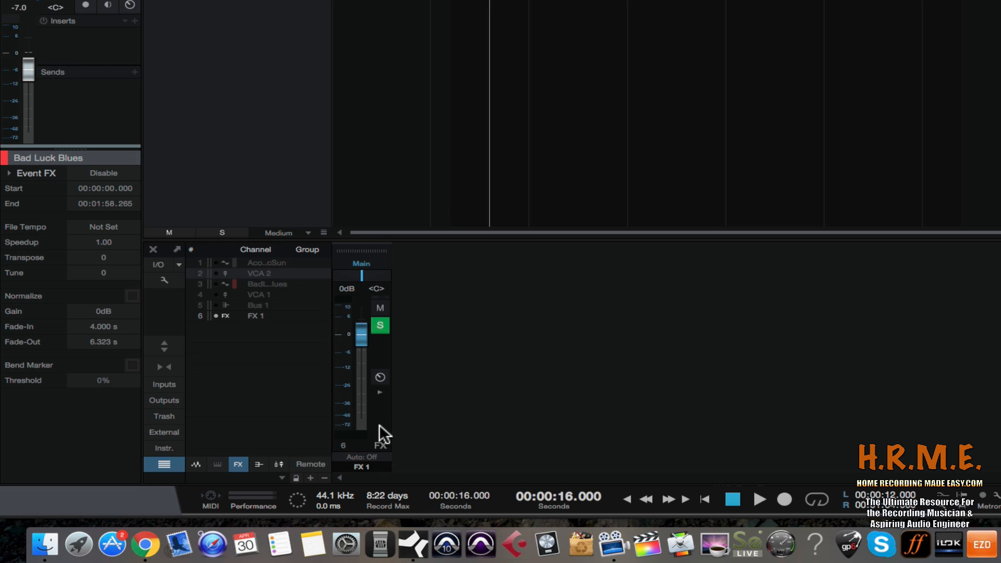
left_click(240, 464)
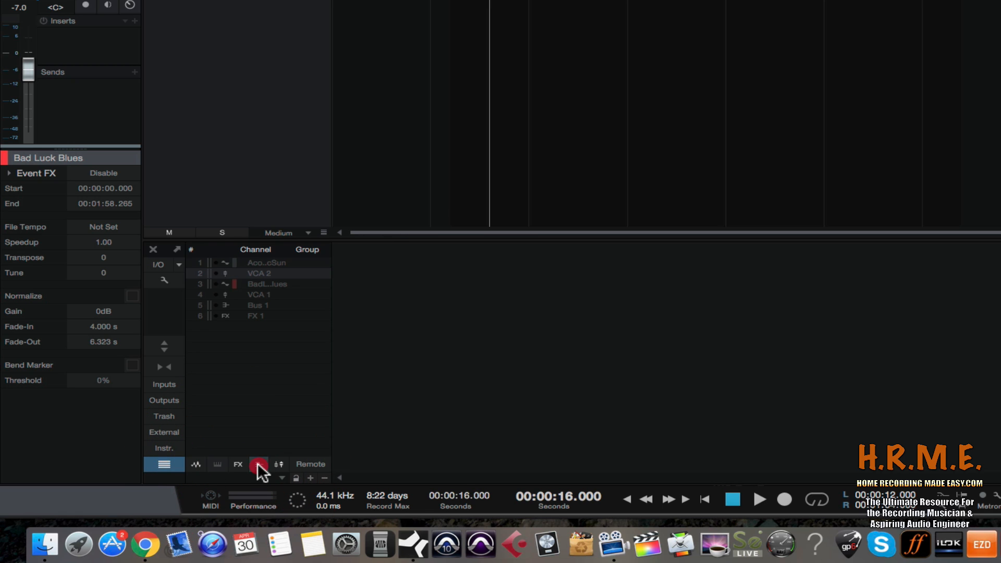
left_click(259, 464)
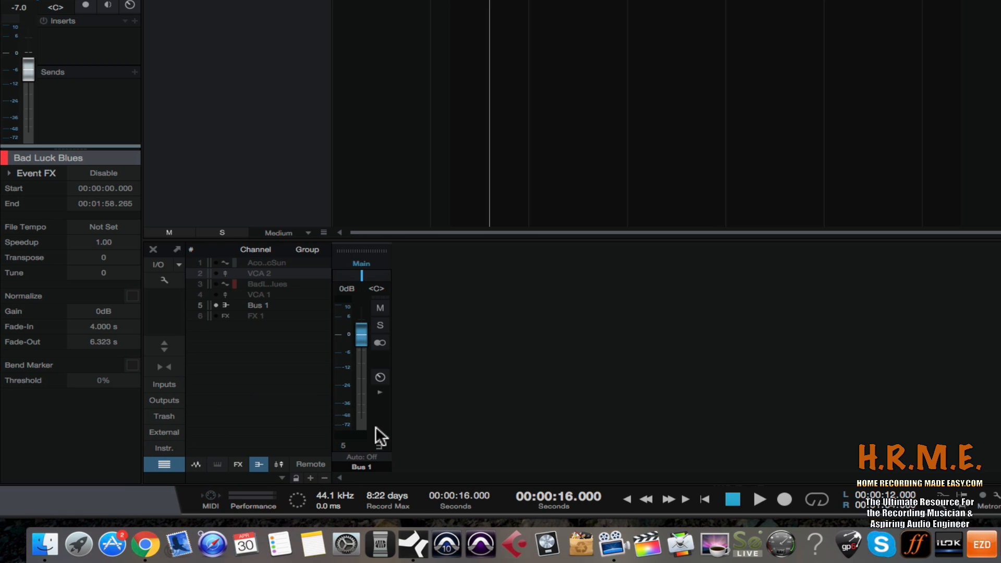
left_click(257, 464)
left_click(279, 464)
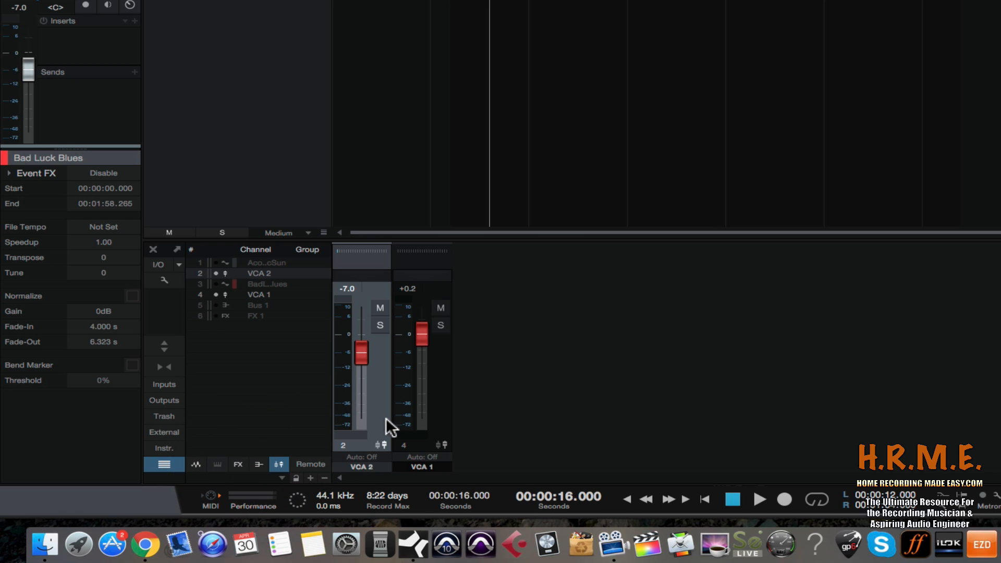
- Bring the bus, FX and audio channels back into view alongside the VCA channels
left_click(258, 463)
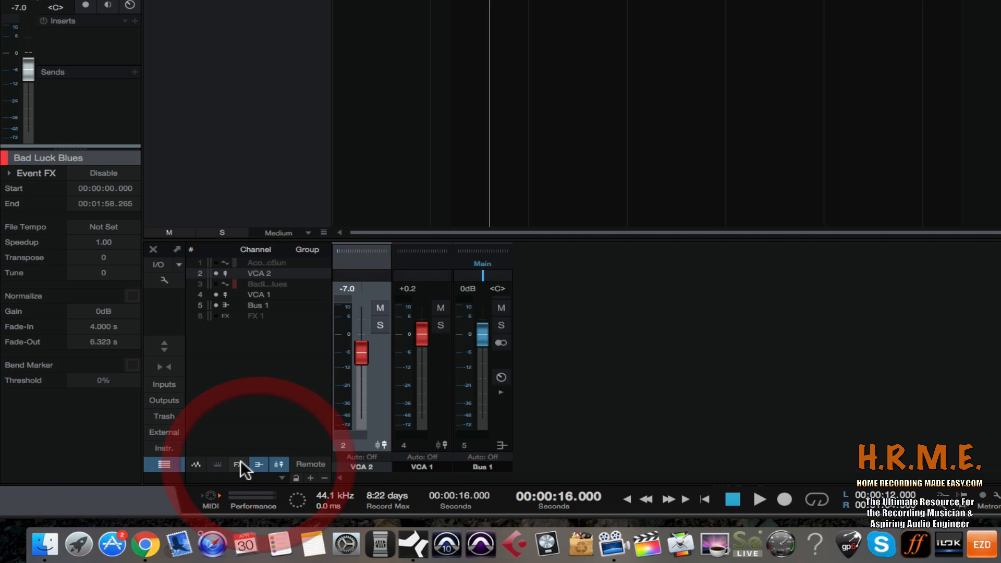
left_click(240, 463)
left_click(202, 464)
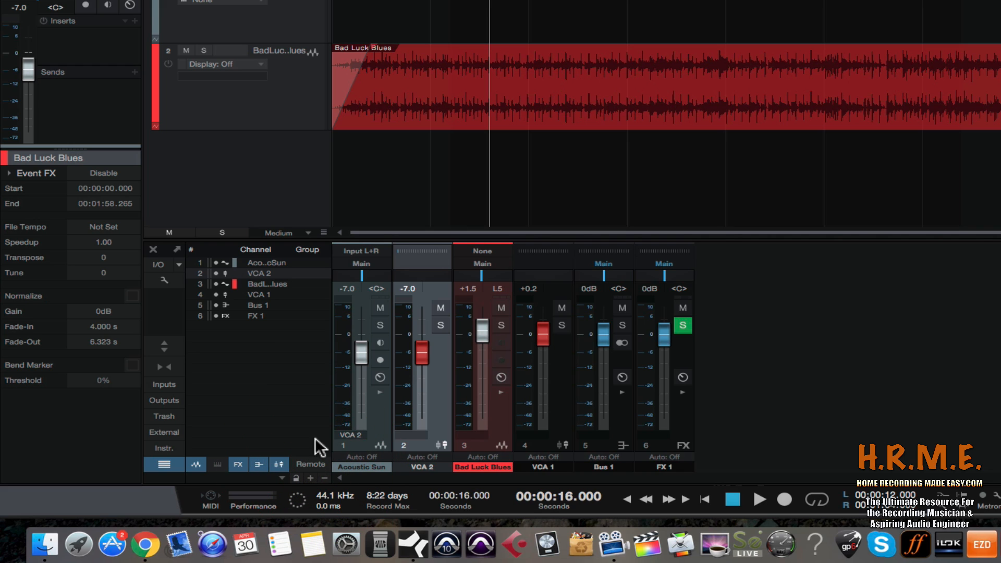
- Open the dialog for storing a new scene from the channel list, move it slightly lower, and cancel it
left_click(283, 477)
left_click(297, 478)
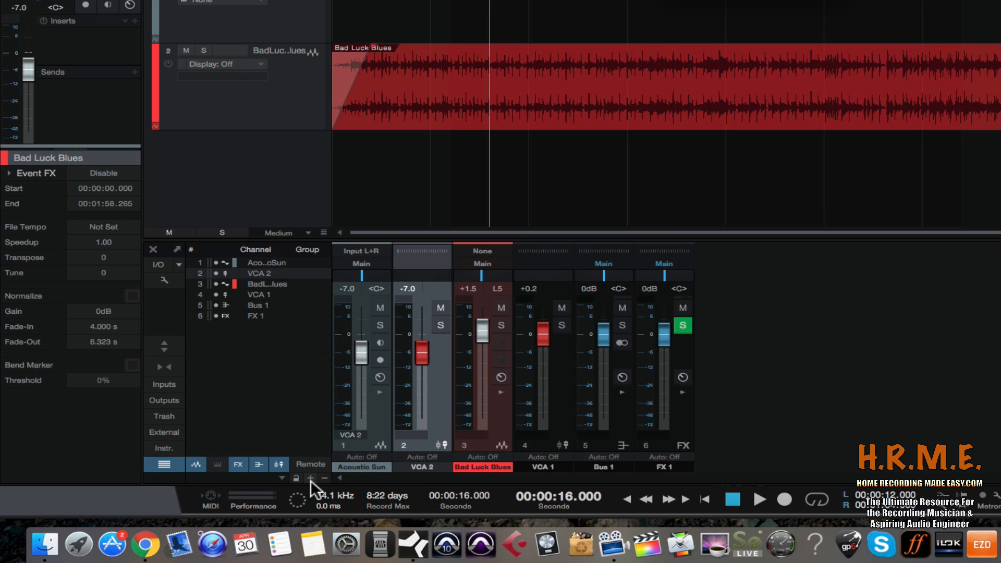
left_click(322, 478)
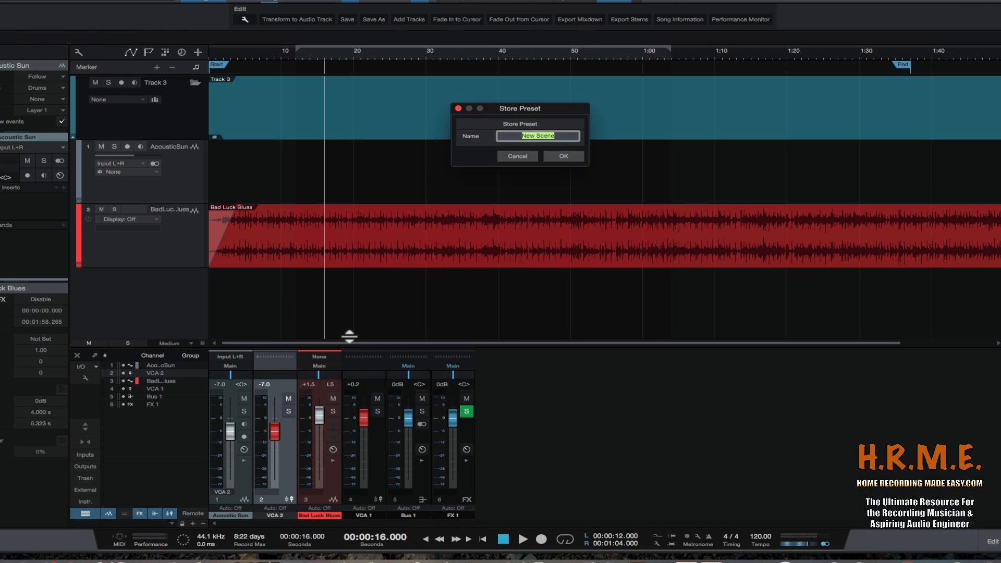
left_click_drag(540, 110, 536, 122)
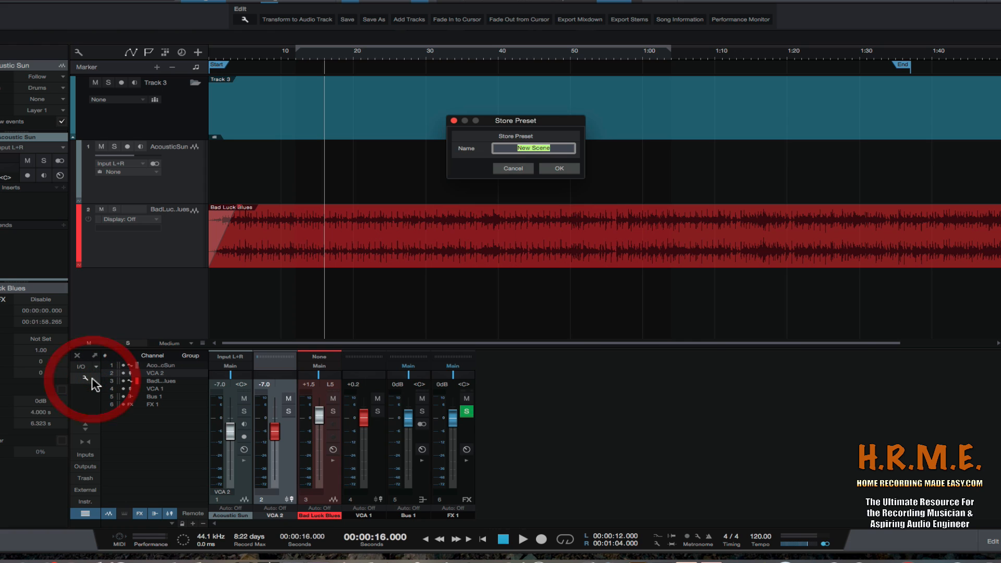
left_click(513, 170)
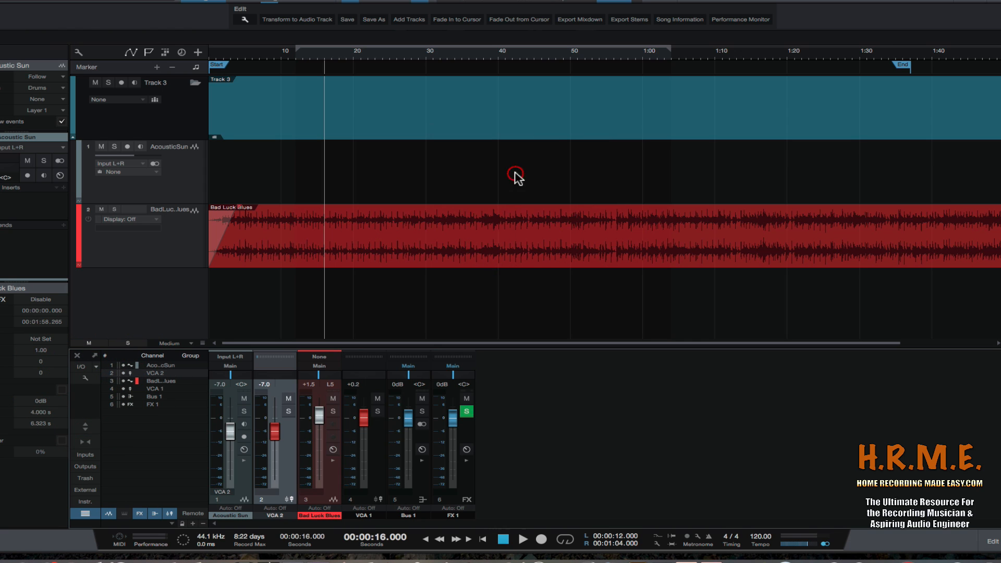
- Examine the console's grouping and visibility options twice, leaving them as they are
left_click(86, 378)
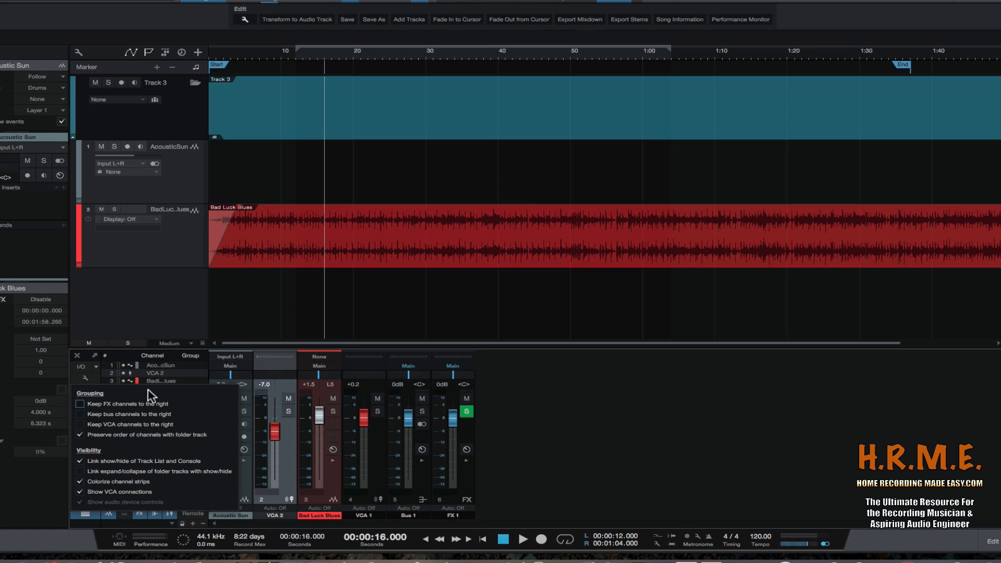
left_click(174, 319)
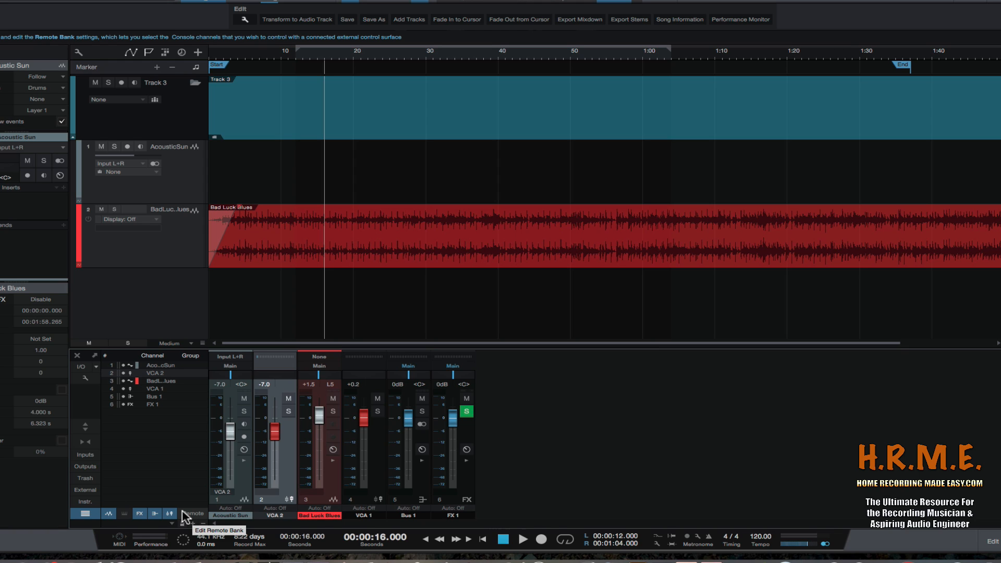
left_click(81, 381)
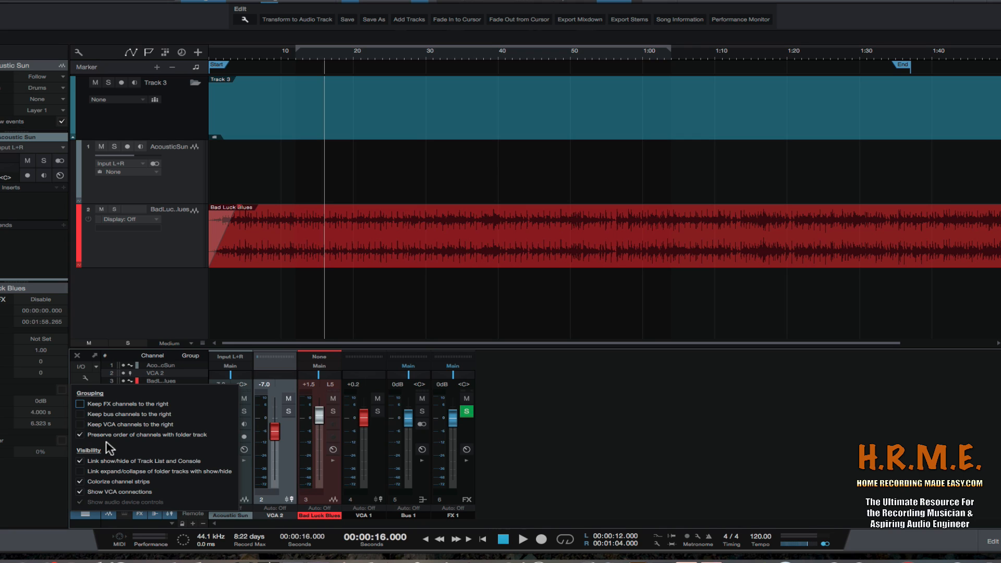
left_click(124, 344)
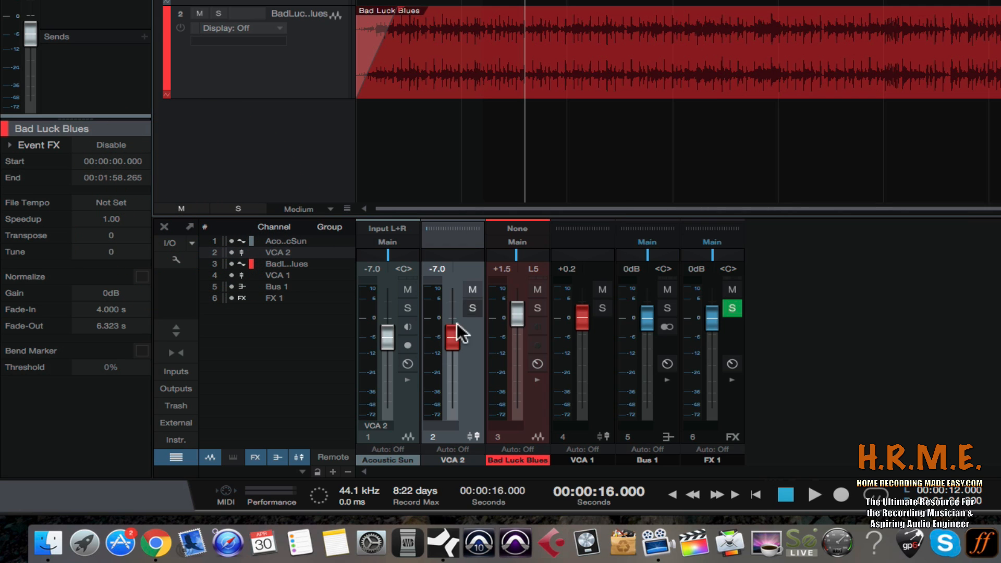
- Mute Acoustic Sun, VCA 2, Bad Luck Blues and VCA 1, clear the track mutes globally, and unmute VCA 1
left_click(407, 290)
left_click(472, 290)
left_click(537, 289)
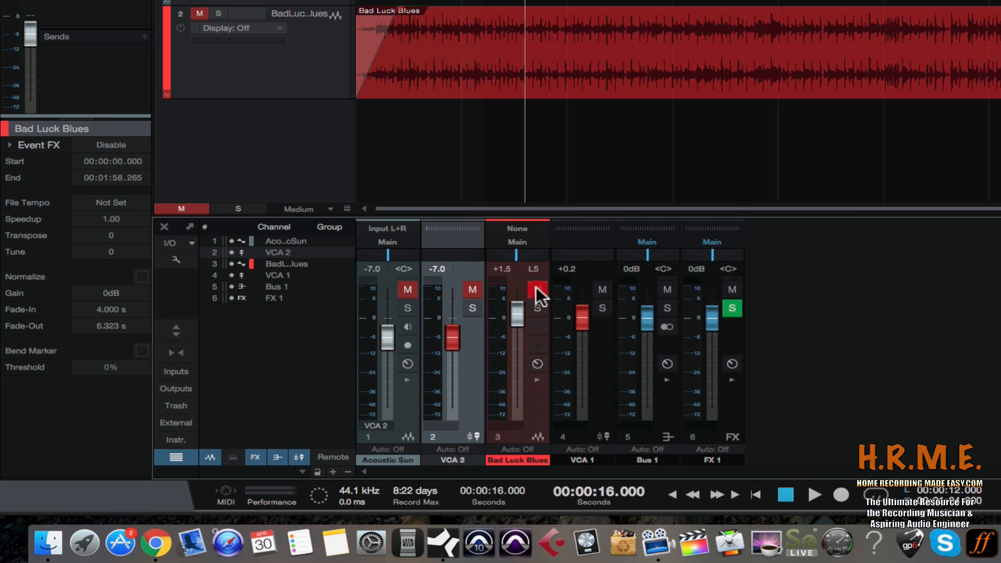
left_click(602, 289)
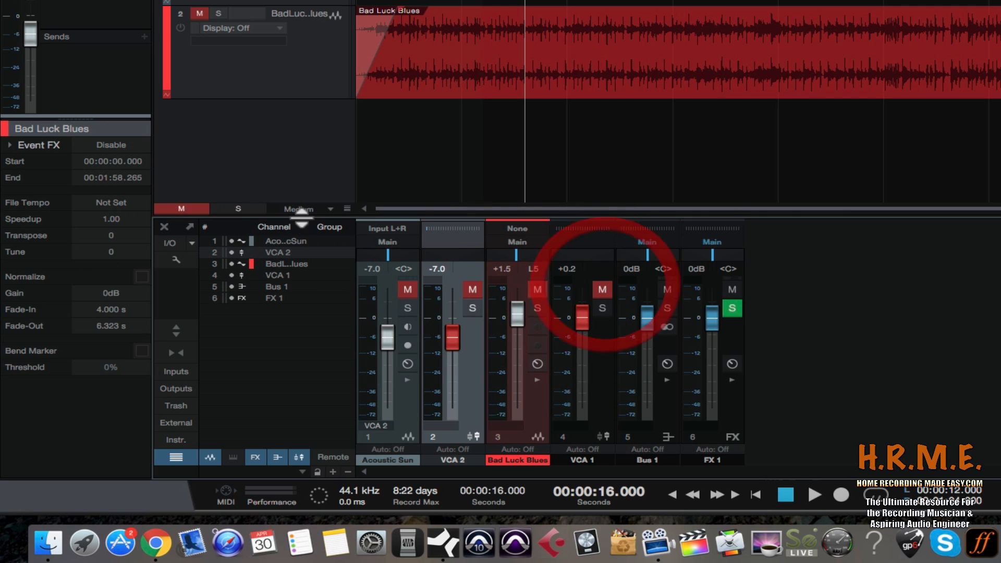
left_click(182, 209)
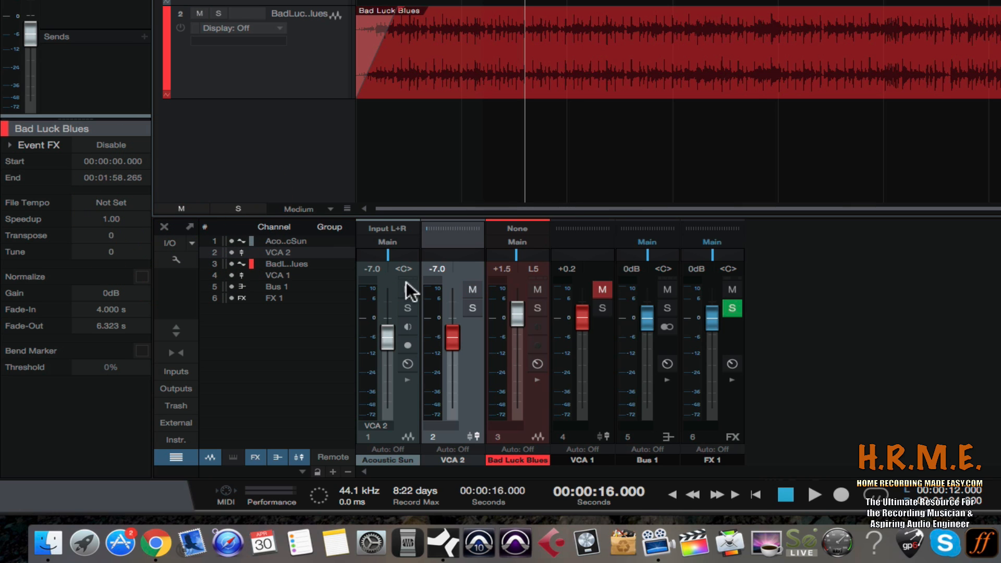
left_click(602, 290)
- Mute Acoustic Sun and clear it with the global mute, and solo VCA 2 and clear it with the global solo
left_click(408, 289)
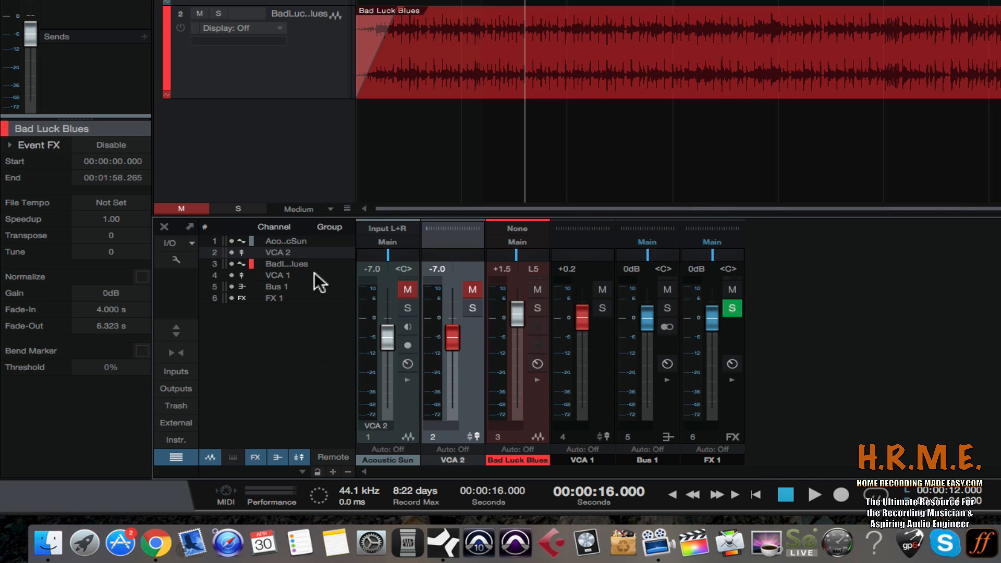
left_click(201, 205)
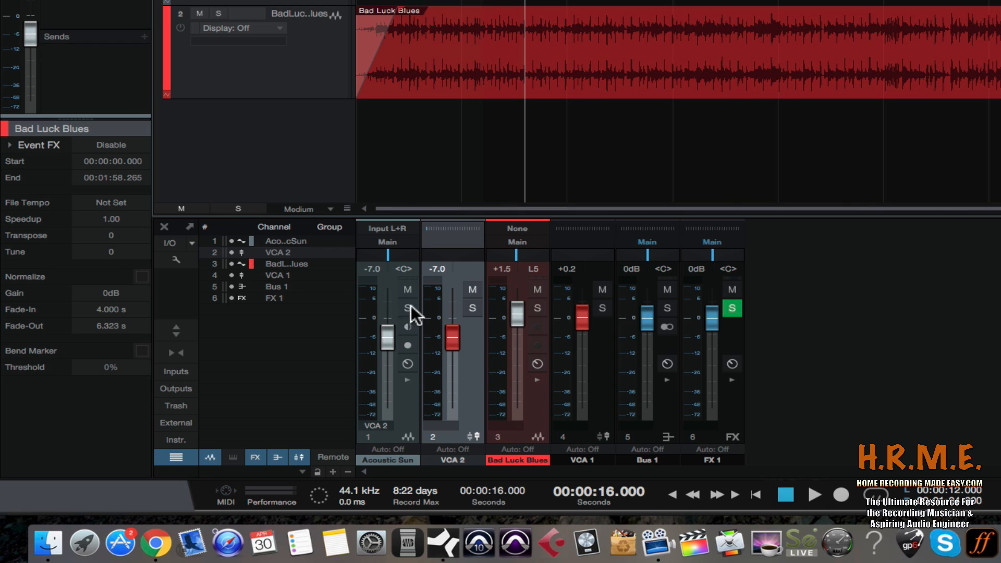
left_click(473, 309)
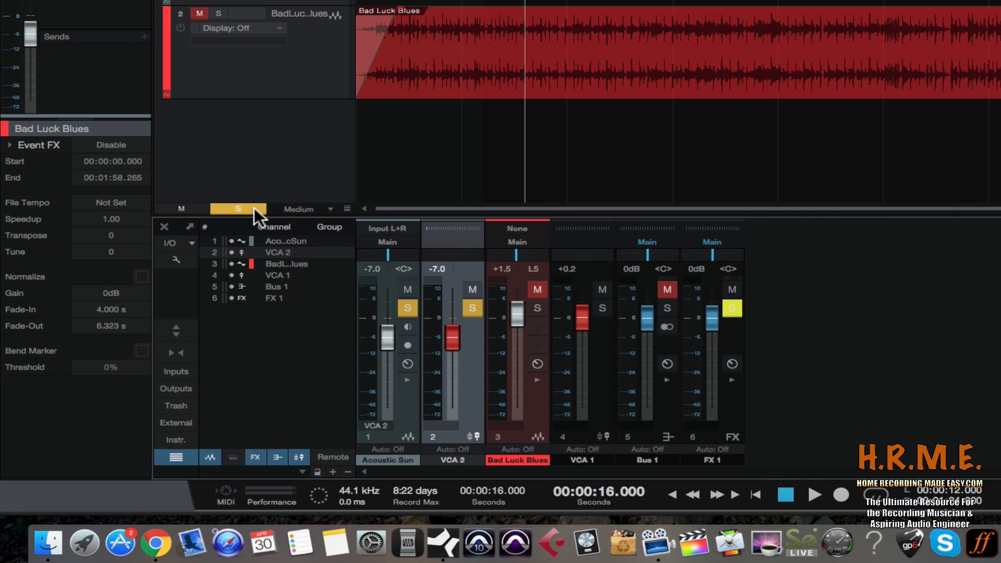
left_click(239, 208)
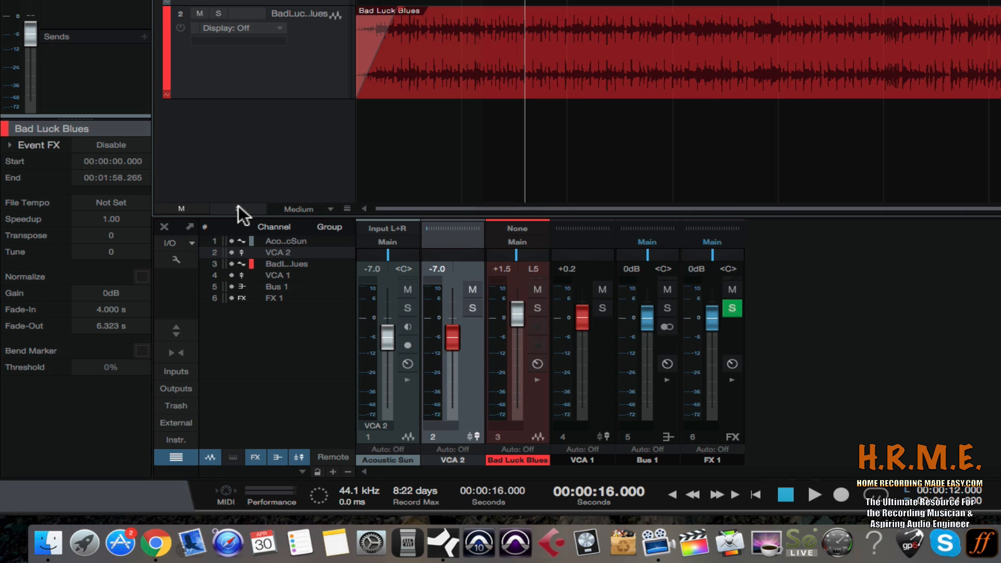
- Set the arrangement's track height to Small, Minimal and back to Medium
left_click(331, 209)
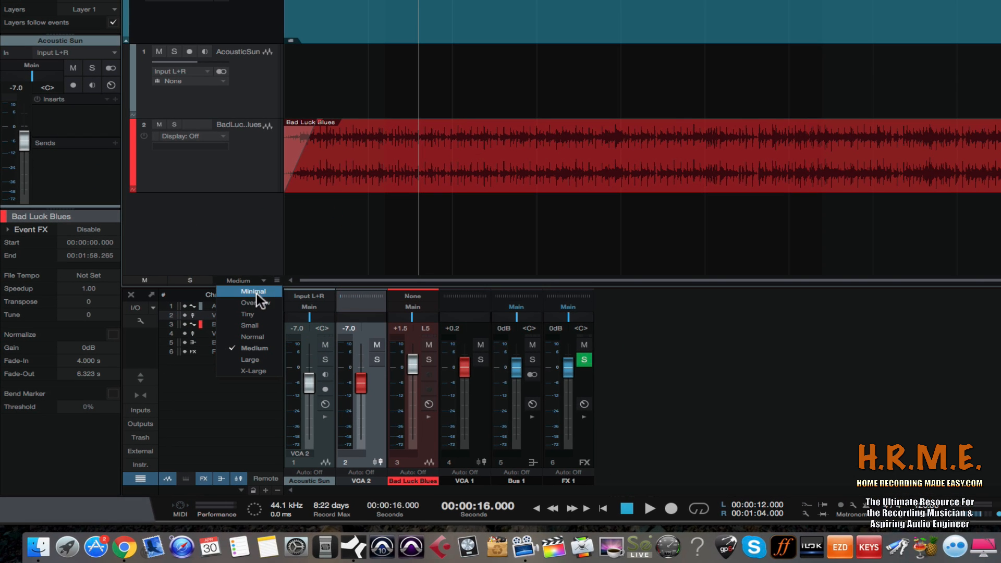
left_click(250, 326)
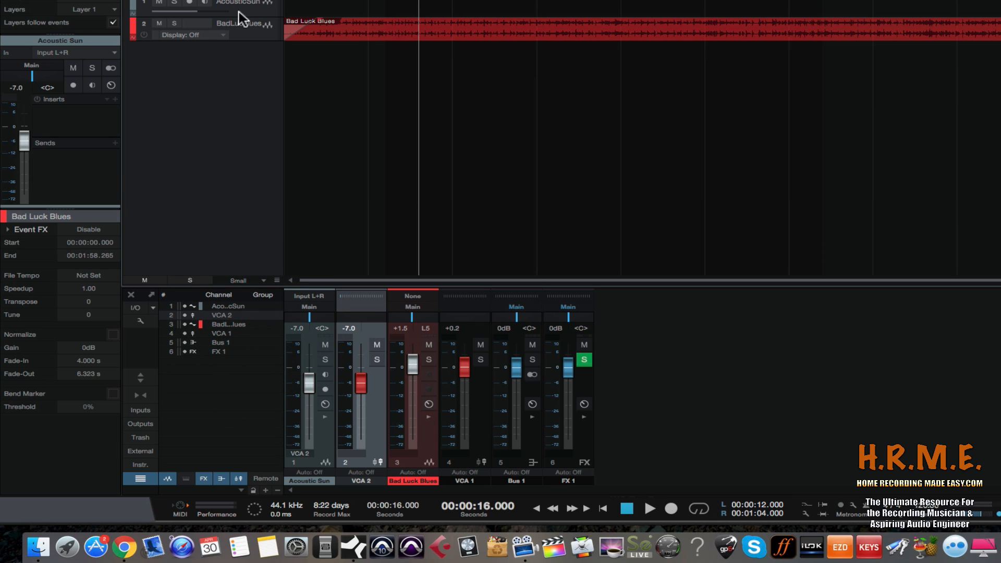
left_click(260, 281)
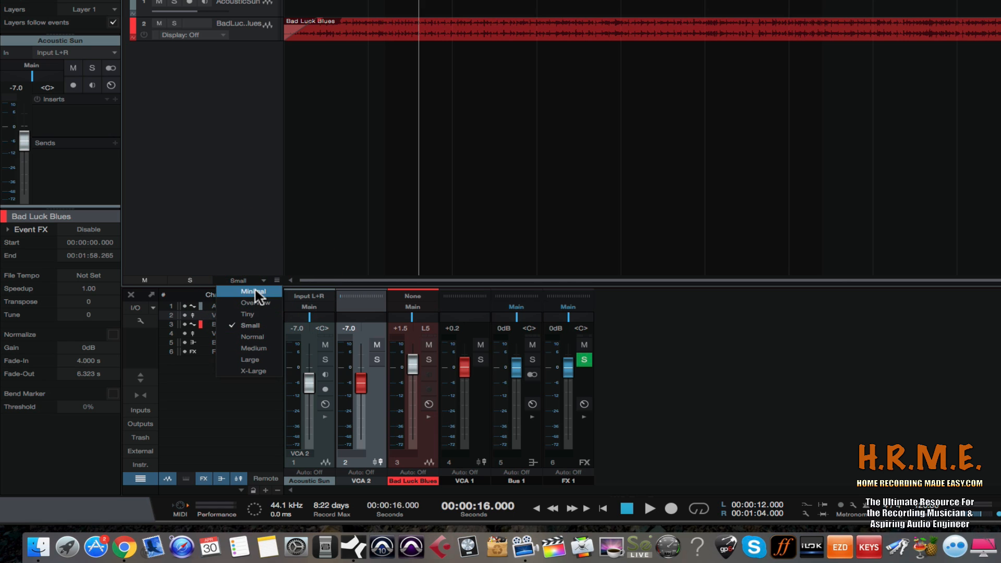
left_click(253, 291)
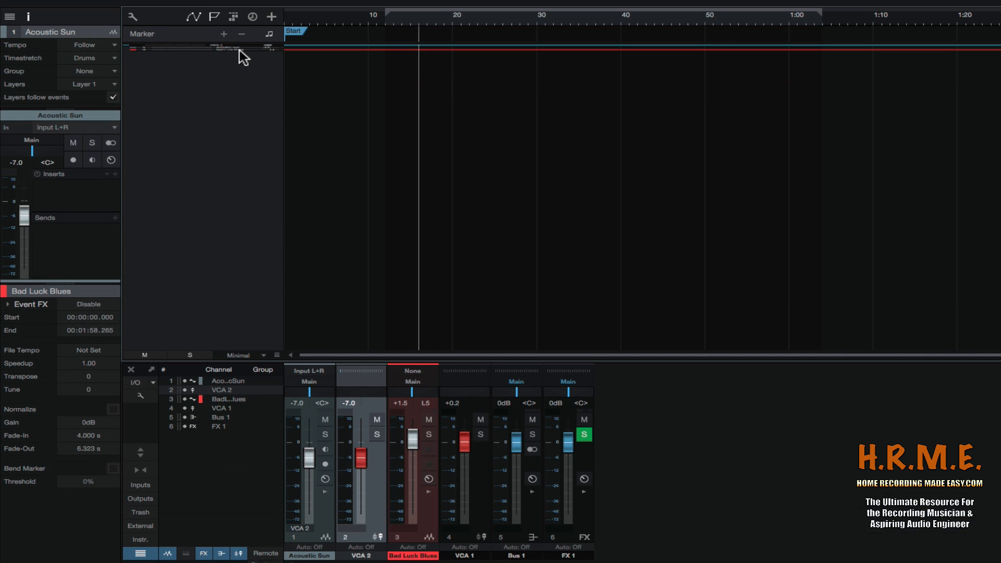
left_click(263, 356)
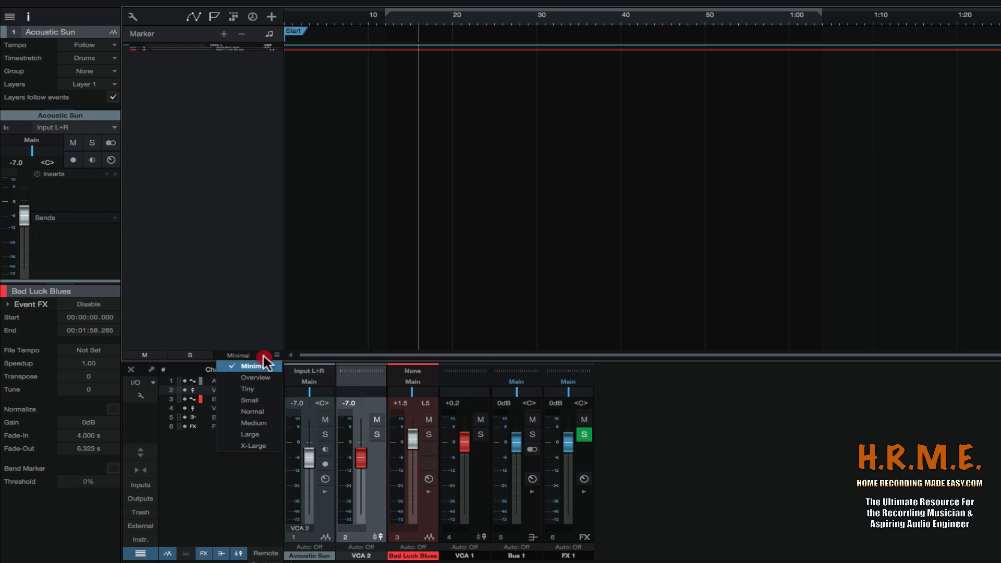
left_click(259, 420)
- Set the track height to X-Large and Normal, and finish with slightly taller Medium tracks
left_click(263, 356)
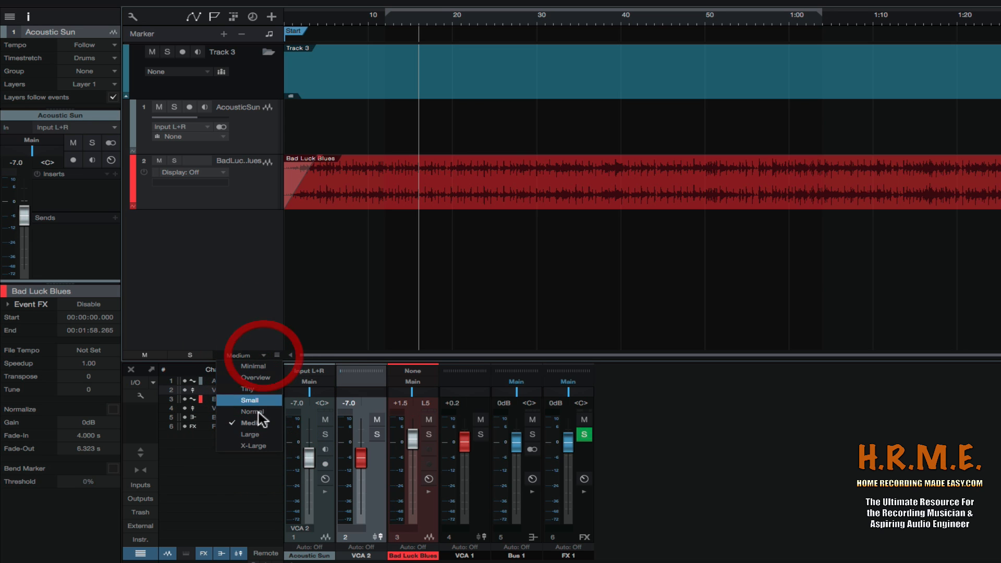
left_click(255, 447)
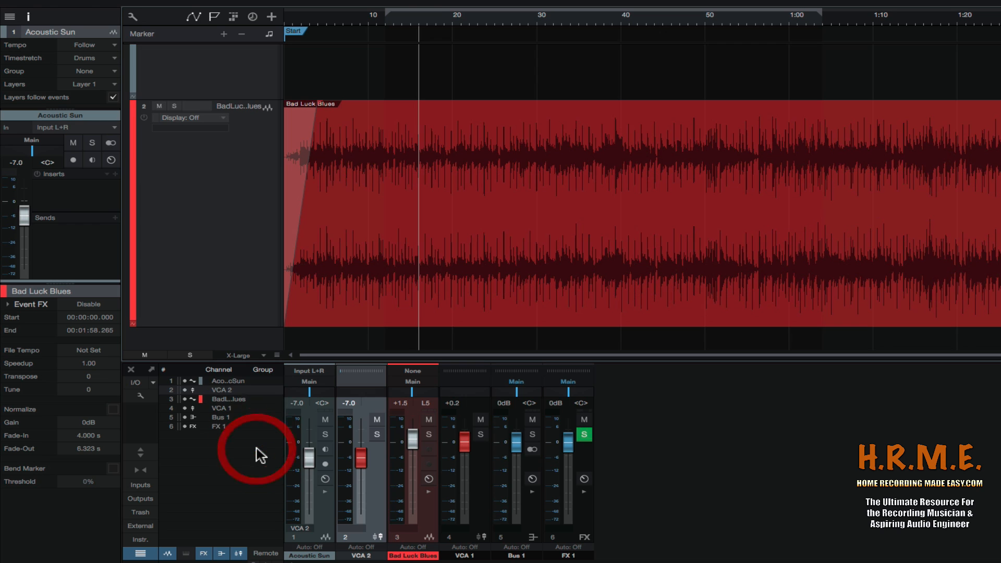
left_click(263, 355)
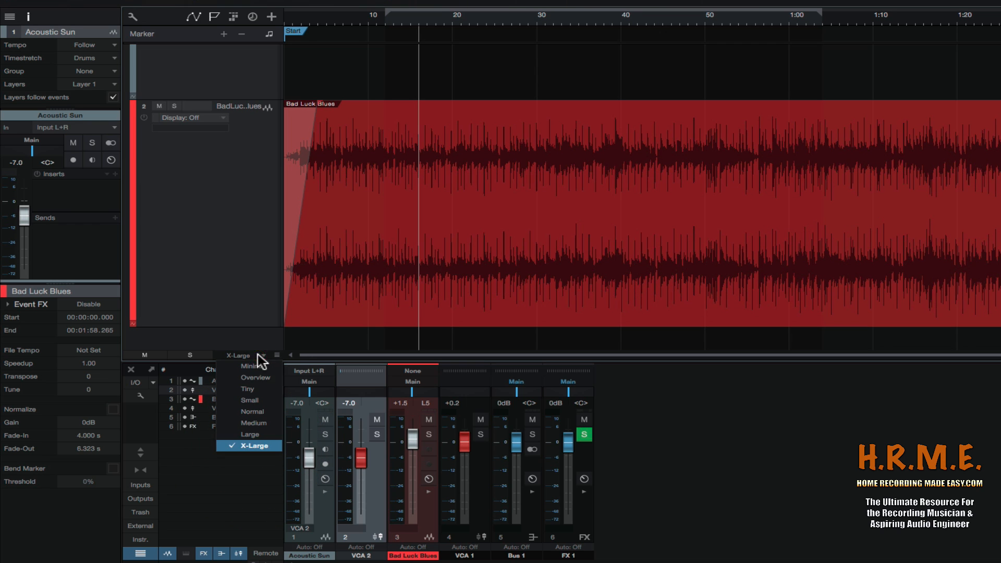
left_click(252, 412)
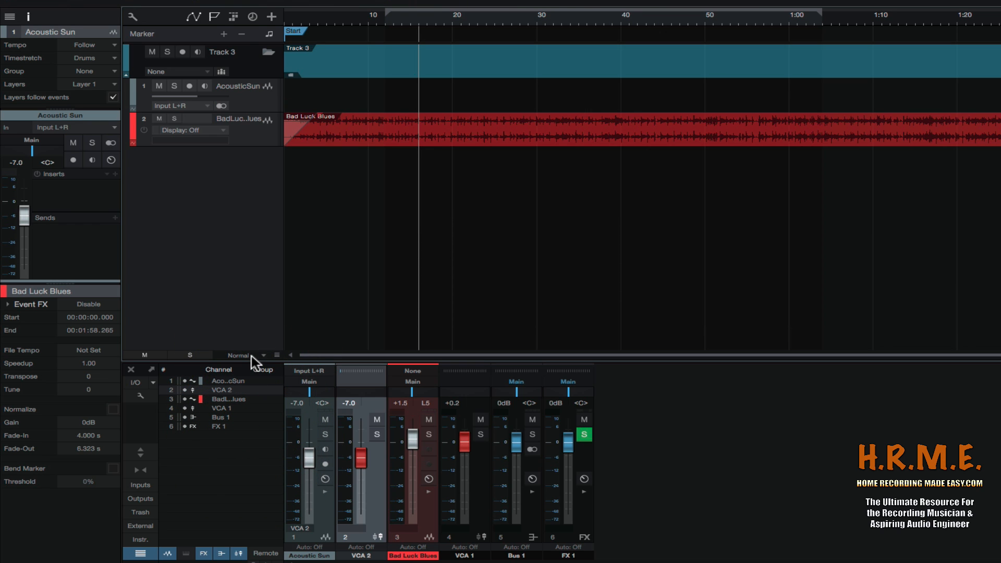
mouse_move(275, 397)
left_mouse_down()
mouse_move(276, 384)
mouse_move(274, 410)
mouse_move(278, 369)
mouse_move(275, 398)
left_mouse_up()
left_click(279, 358)
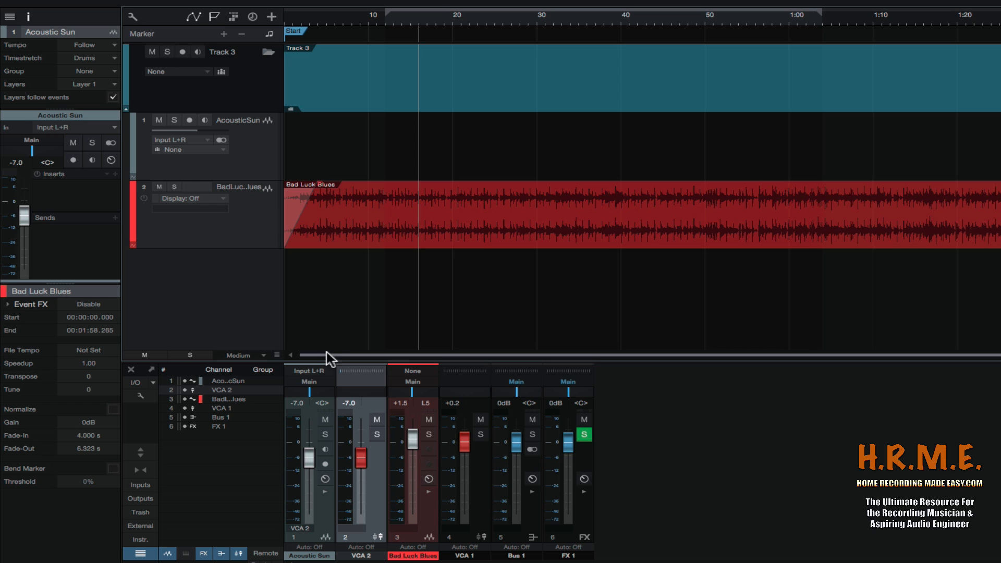
mouse_move(322, 359)
left_mouse_down()
mouse_move(492, 364)
mouse_move(308, 353)
mouse_move(431, 361)
mouse_move(312, 360)
left_mouse_up()
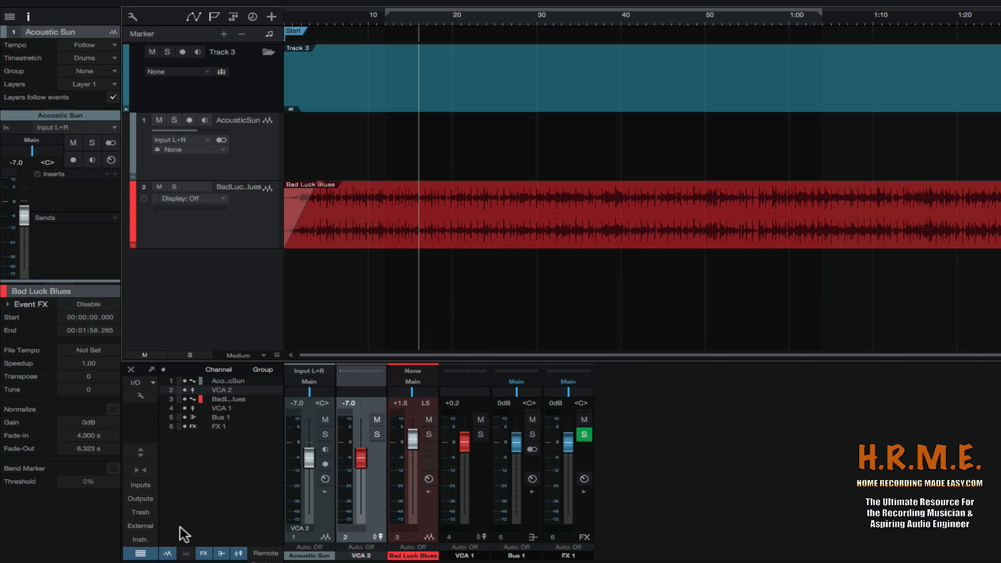
- Hide the console's channel list and select the Acoustic Sun channel
left_click(140, 553)
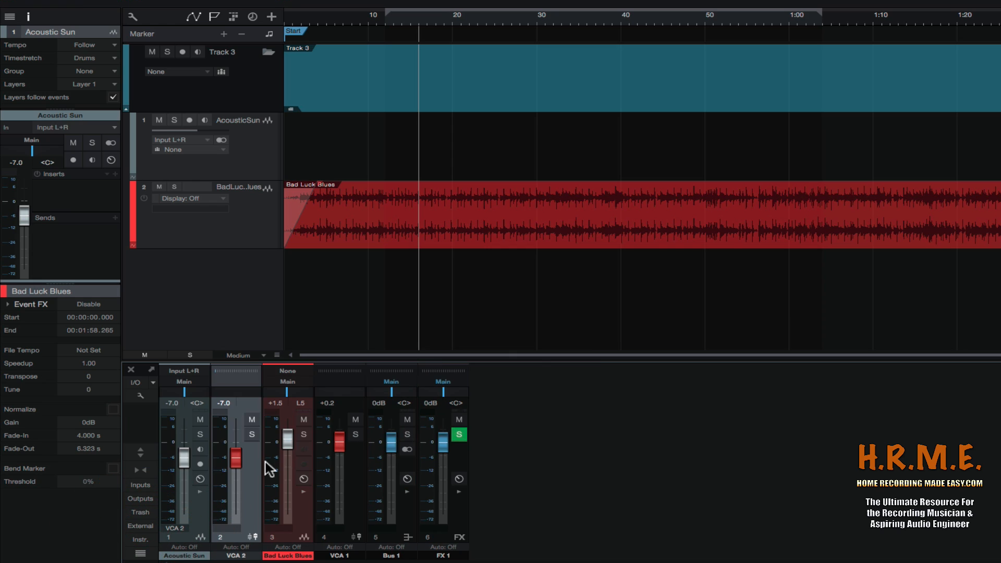
left_click(197, 508)
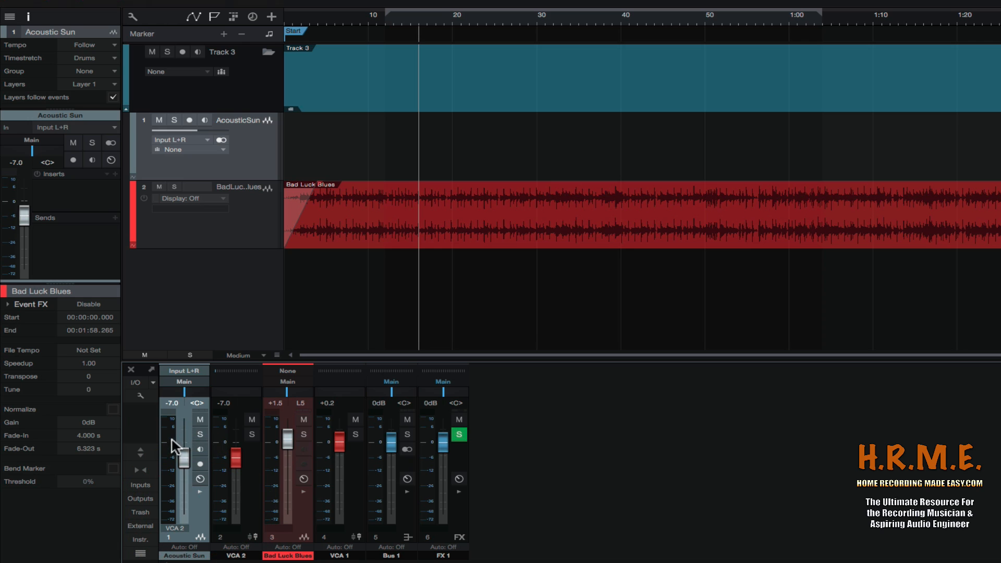
- Examine Acoustic Sun's input and output choices, keeping its output on Main, and point out the Bus 1 and FX 1 channels
left_click(187, 371)
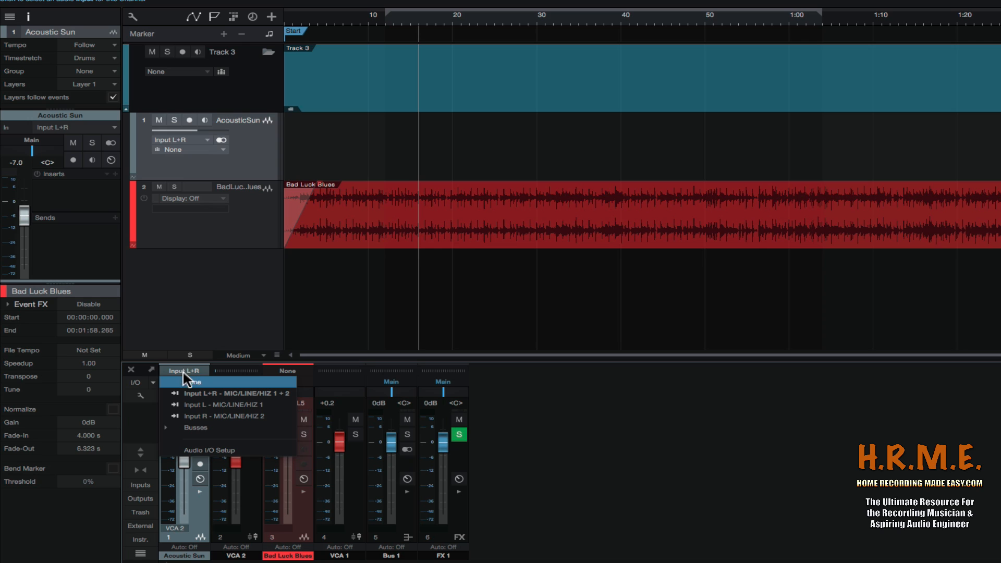
left_click(185, 370)
left_click(184, 381)
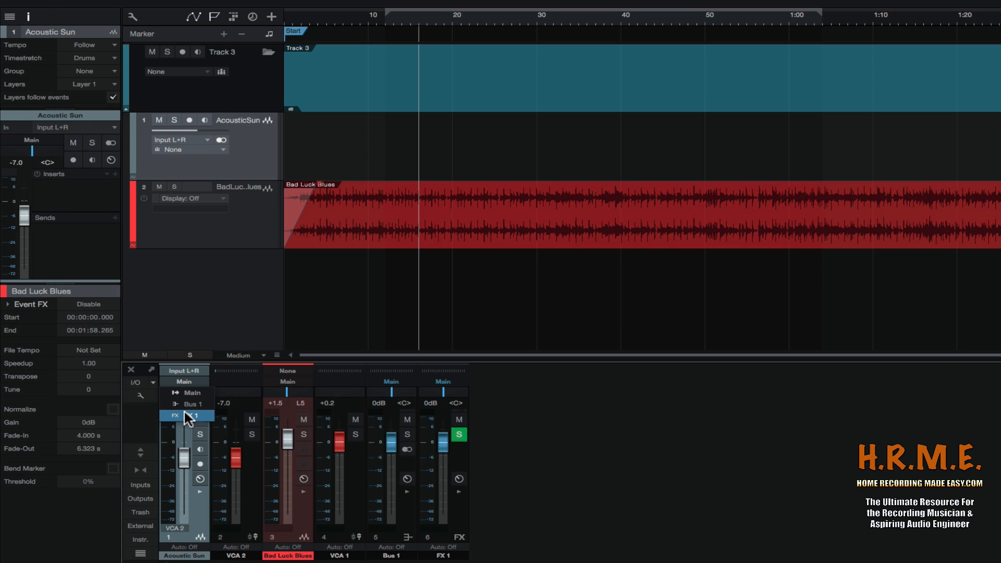
left_click(189, 393)
left_click(394, 515)
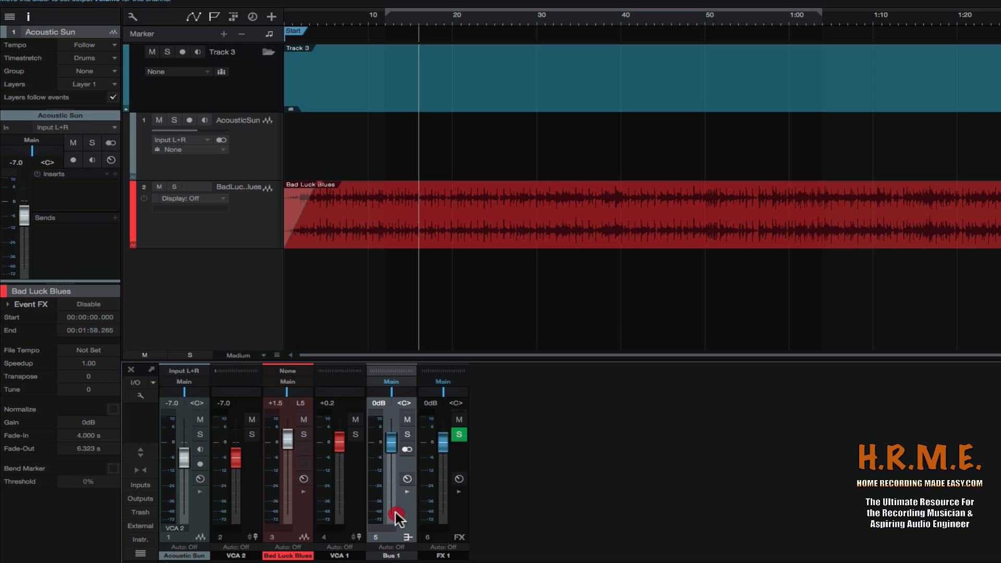
left_click(444, 527)
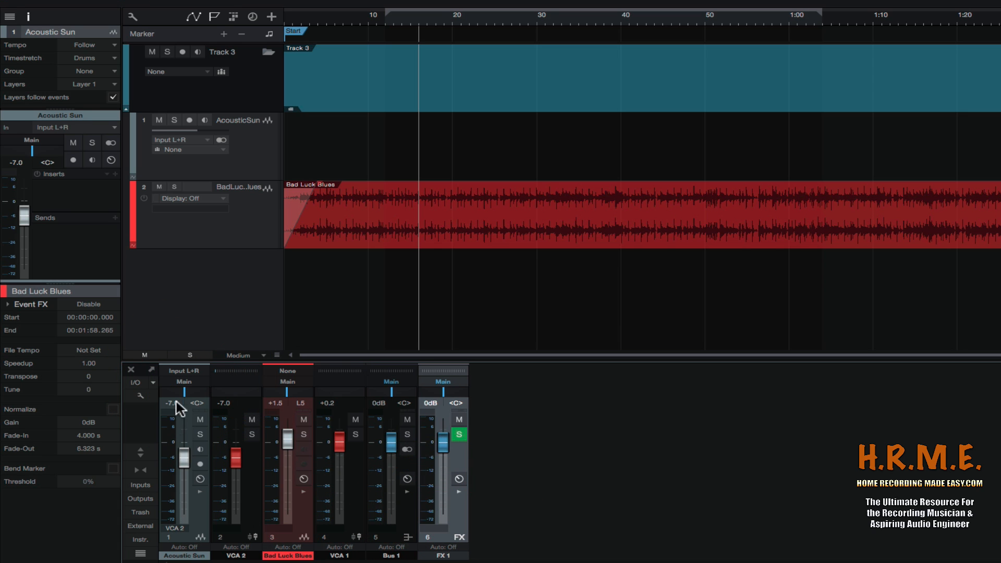
- Pan the Acoustic Sun channel to L3 and lower its fader to about -40.9 dB
left_click_drag(186, 393, 192, 400)
mouse_move(189, 403)
left_mouse_down()
mouse_move(163, 398)
mouse_move(183, 398)
mouse_move(184, 412)
left_mouse_up()
left_click_drag(184, 460, 180, 503)
- Switch Acoustic Sun's mute, solo, input monitoring and record arming on and off again
left_click(197, 417)
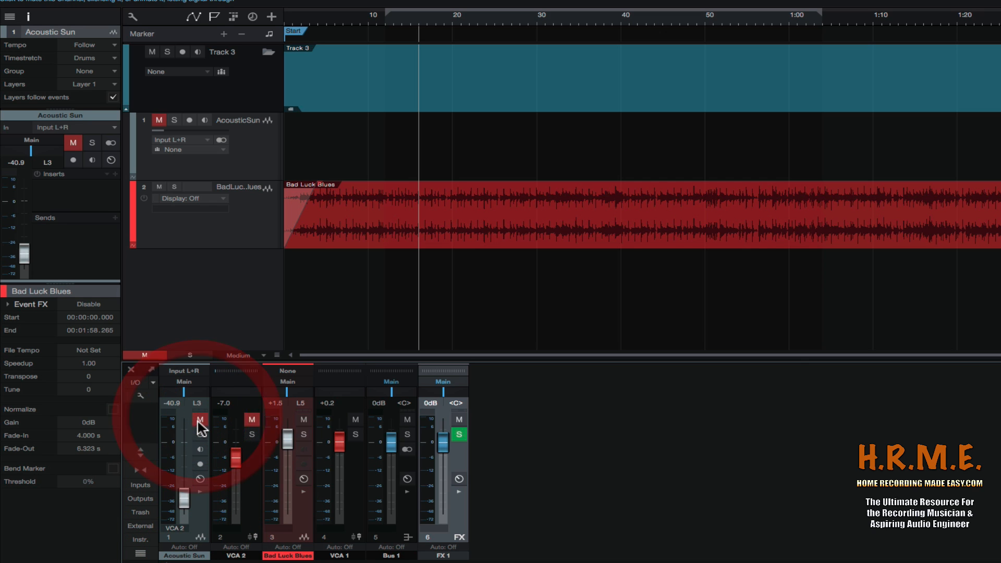
left_click(198, 417)
left_click(199, 432)
left_click(199, 431)
left_click(200, 452)
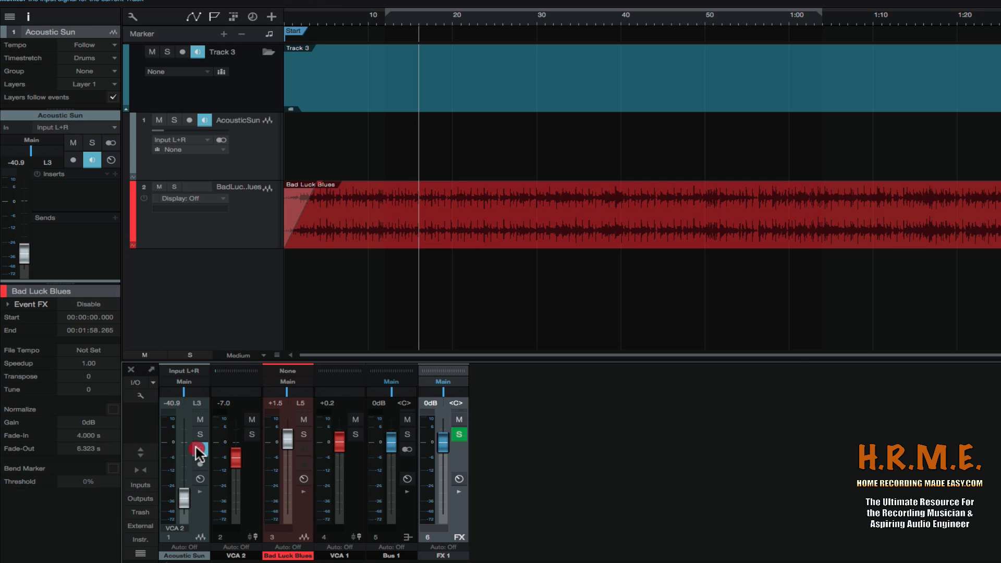
left_click(201, 453)
left_click(201, 464)
left_click(201, 464)
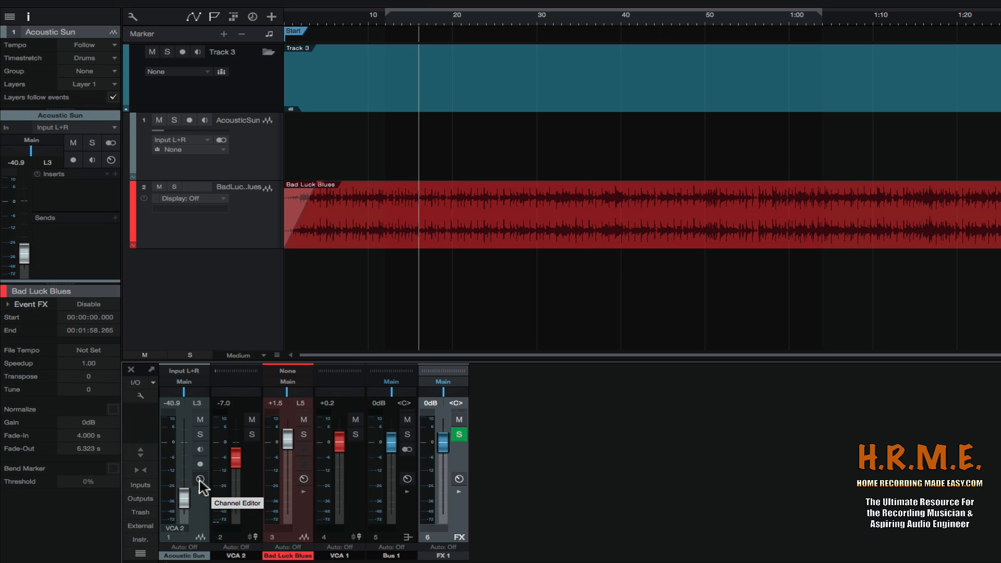
- Open Acoustic Sun's Channel Editor, move it toward the middle of the arrangement, and close it
left_click(200, 479)
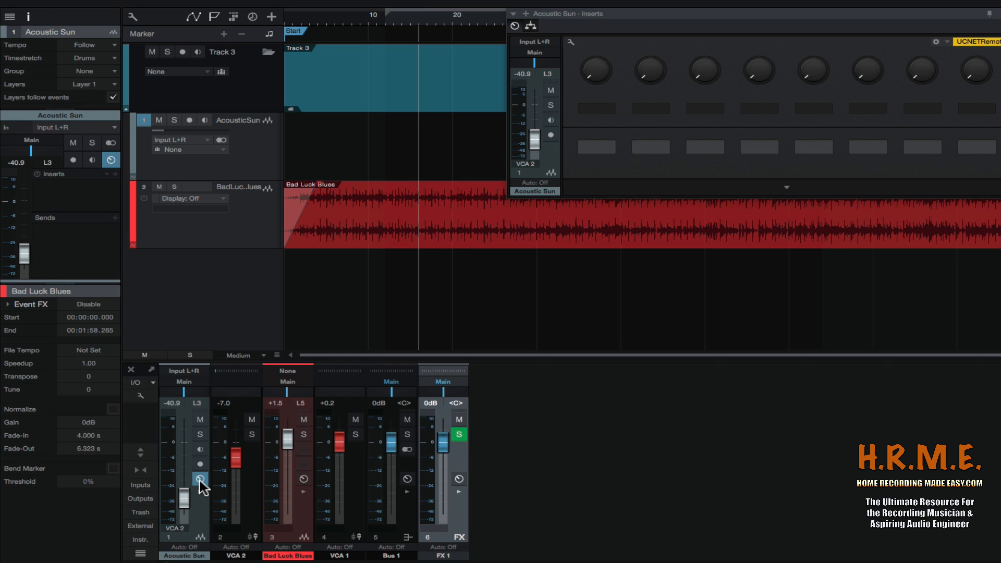
left_click_drag(660, 15, 485, 151)
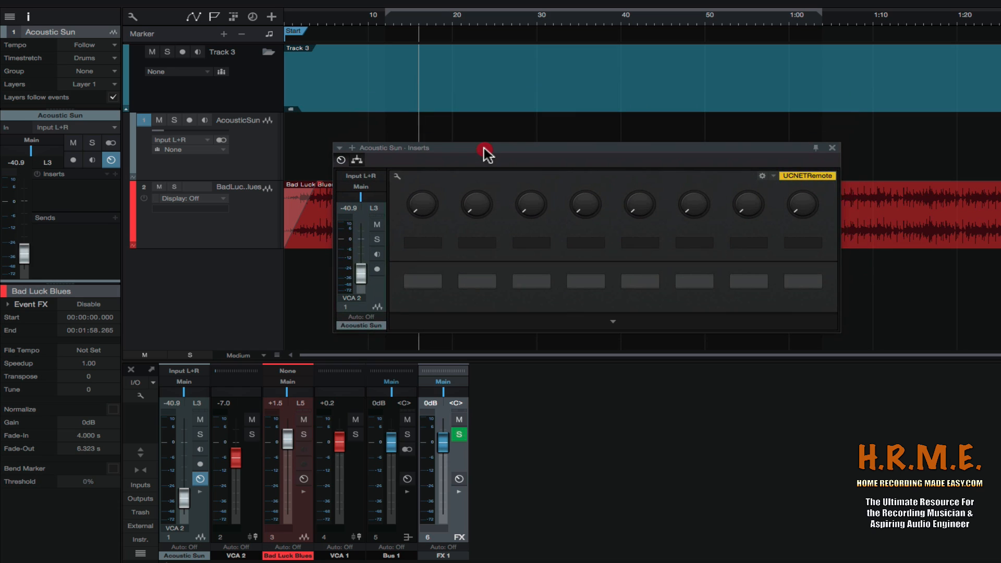
left_click(835, 148)
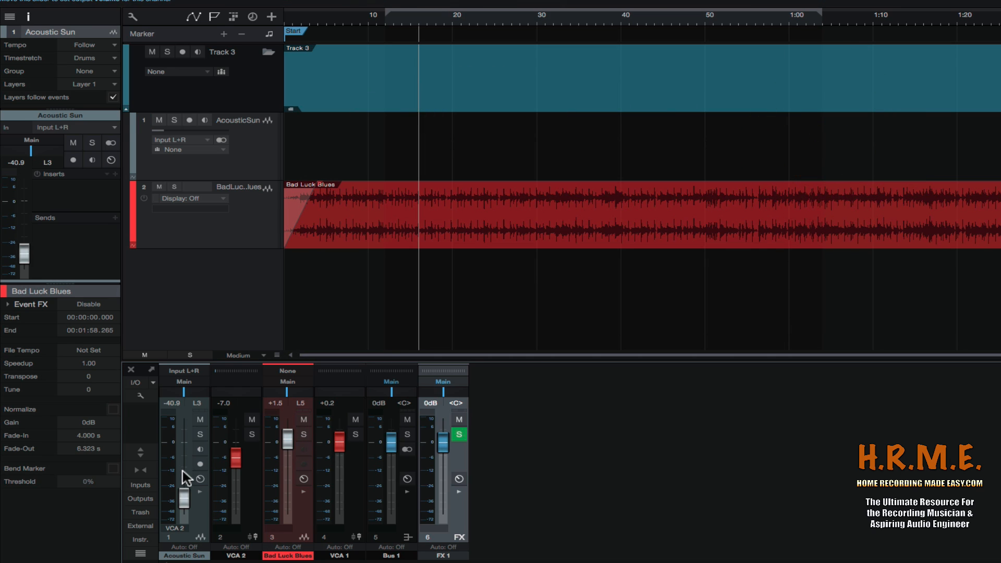
- Expand the Acoustic Sun channel to show its inserts and sends, and enlarge the inserts area
left_click(202, 492)
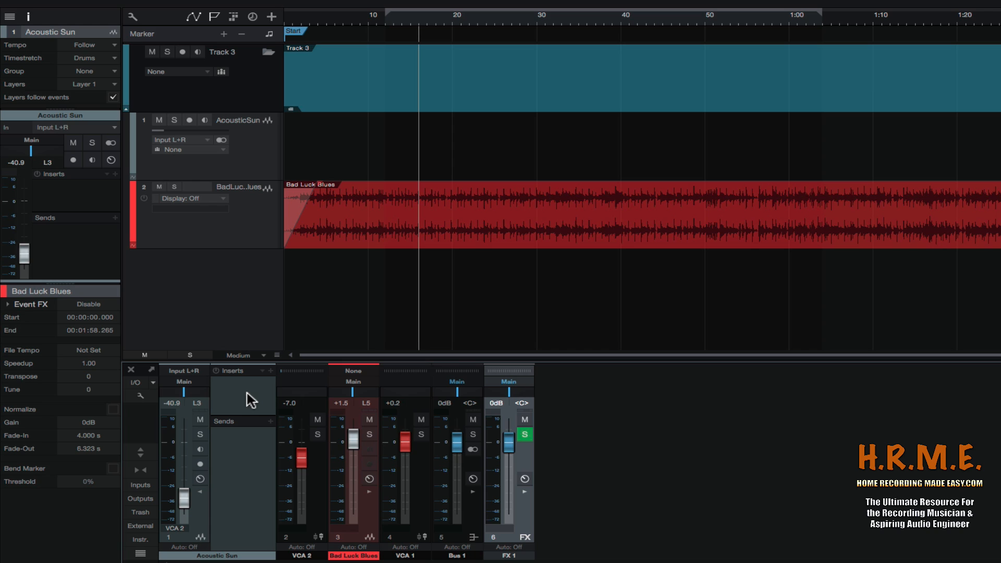
left_click_drag(243, 416, 240, 461)
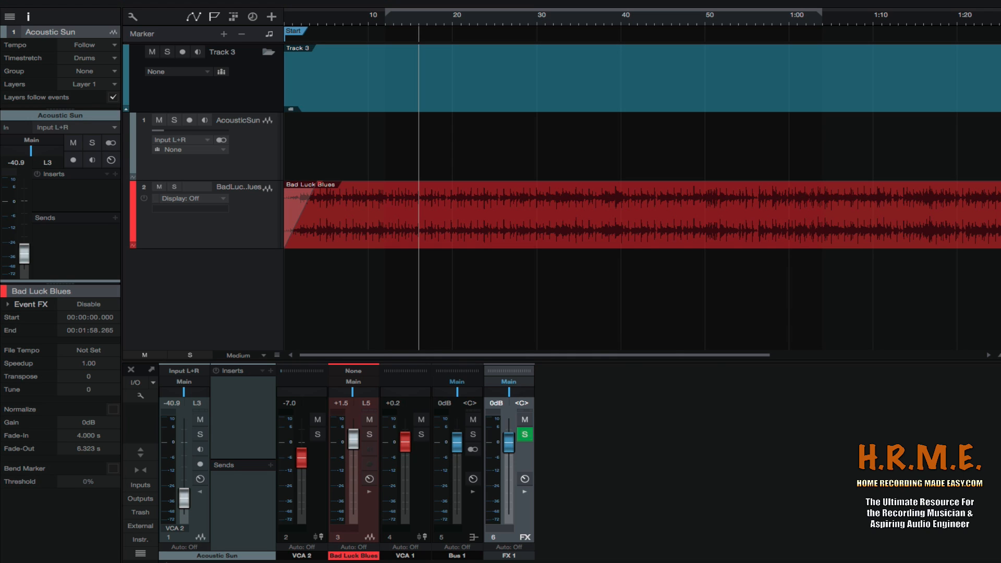
- Insert Slate Digital FG-X on Acoustic Sun, close its window, and remove all inserts from the channel
left_click_drag(996, 375, 256, 389)
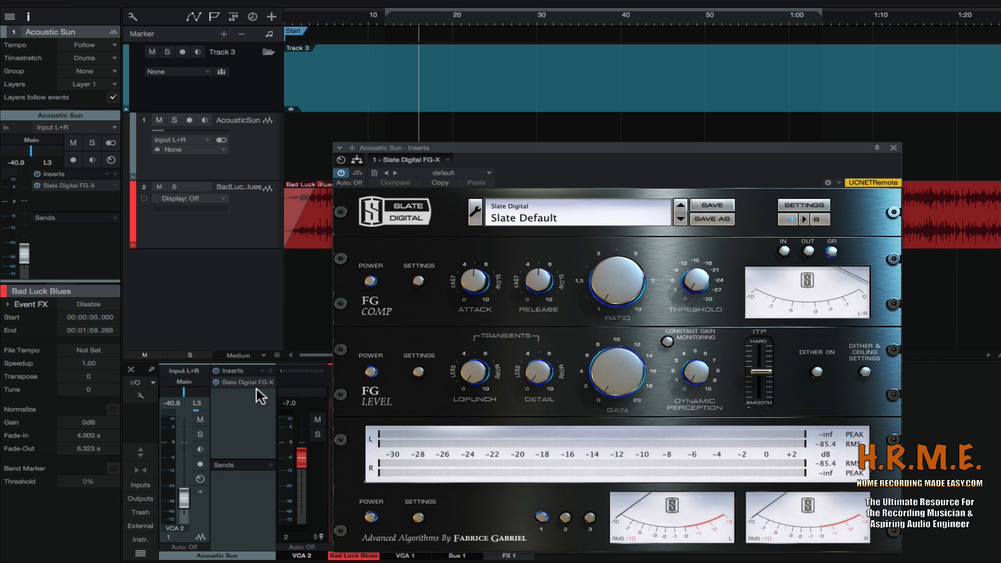
left_click(894, 149)
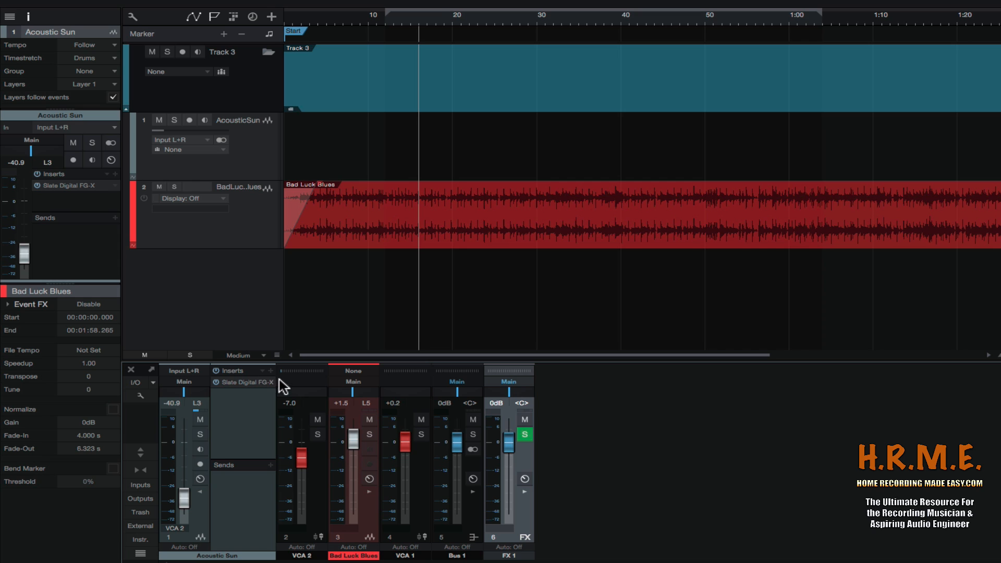
left_click(263, 371)
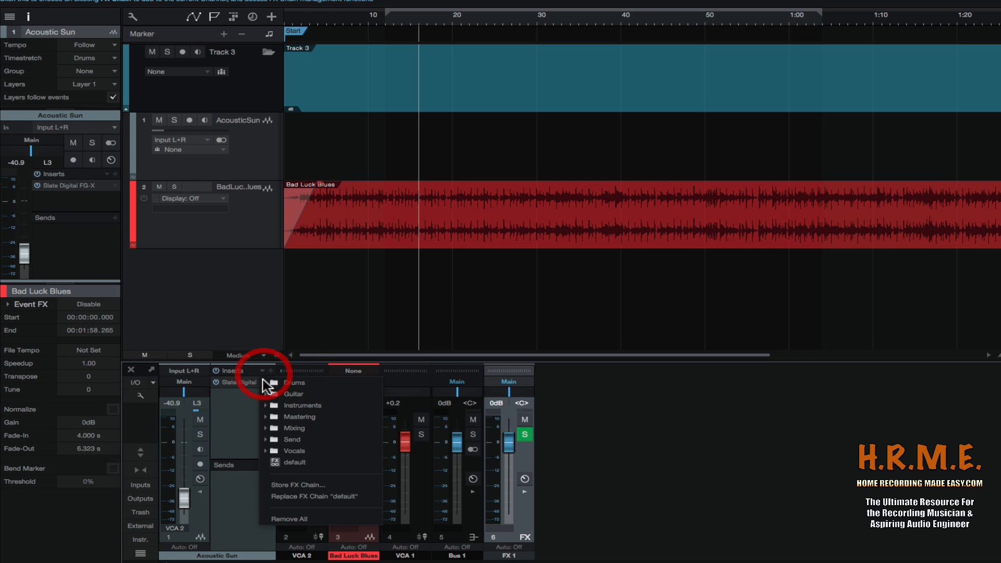
left_click(274, 519)
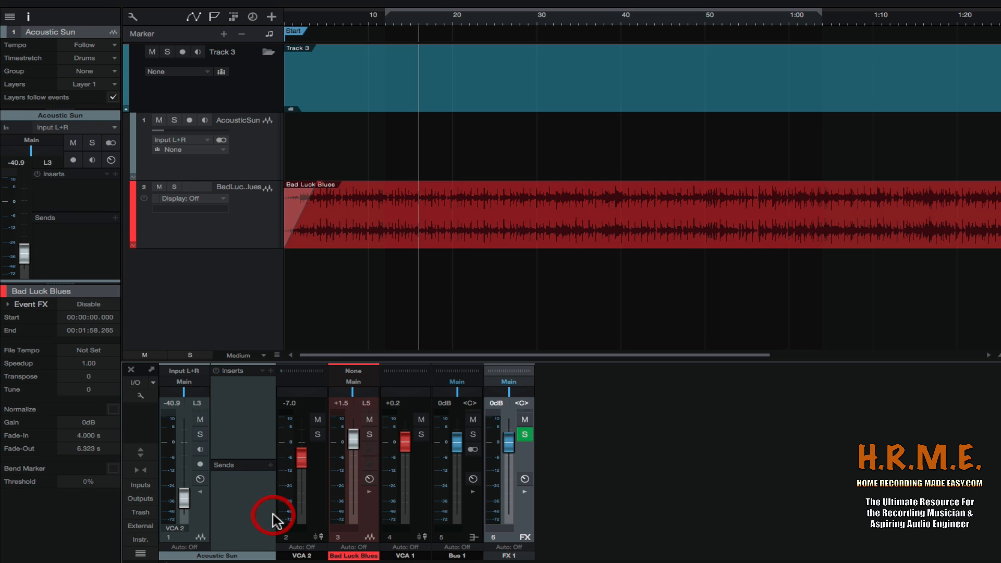
- Insert the PreSonus Beat Delay effect on the Acoustic Sun channel and close its window
left_click(272, 371)
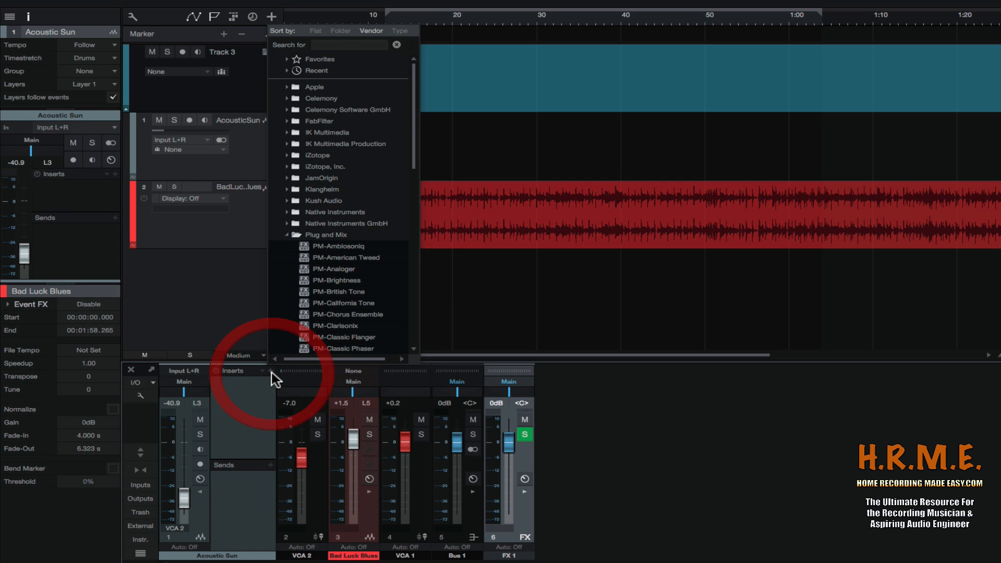
left_click(287, 236)
scroll(308, 245, "down", 2)
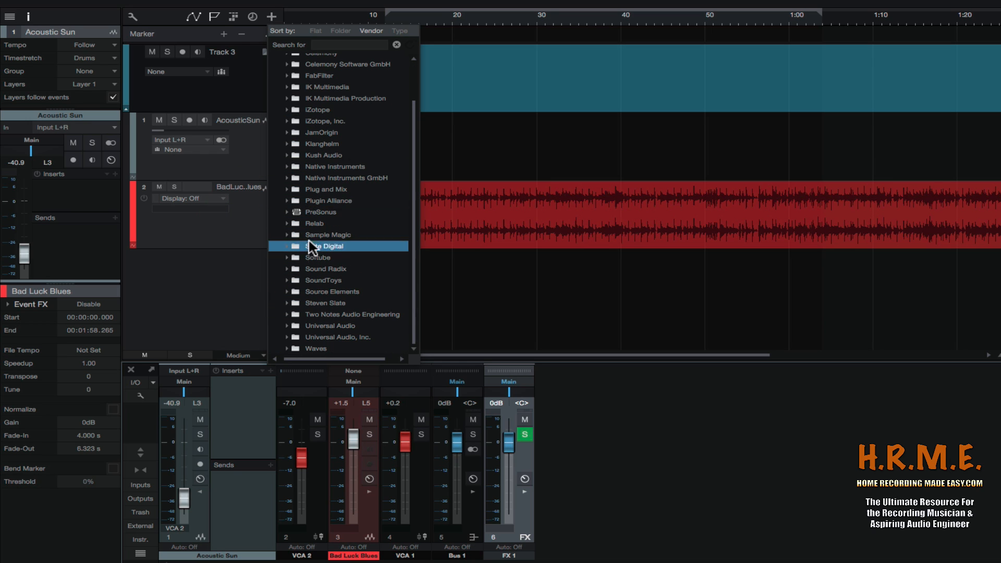
left_click(290, 214)
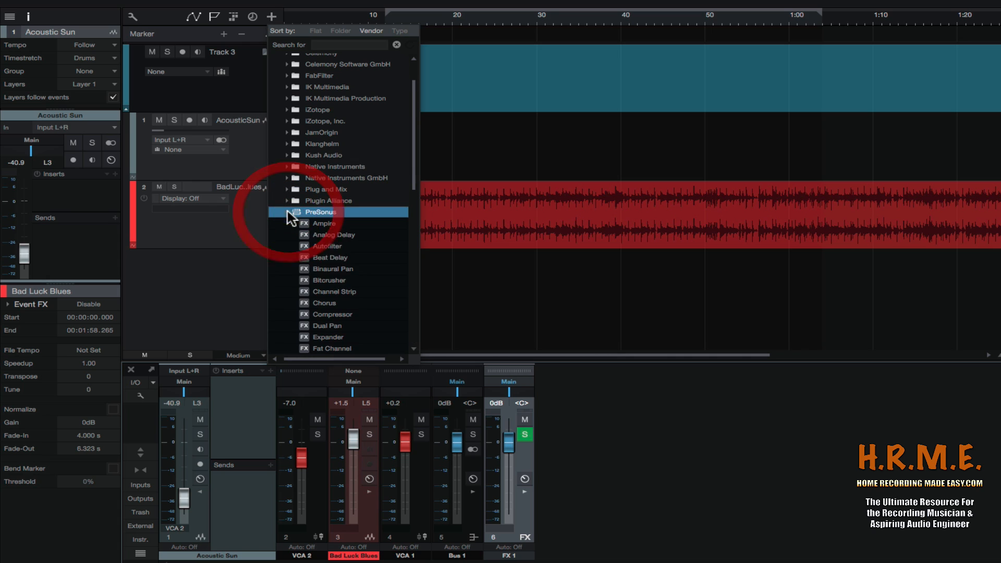
double_click(327, 258)
left_click(306, 286)
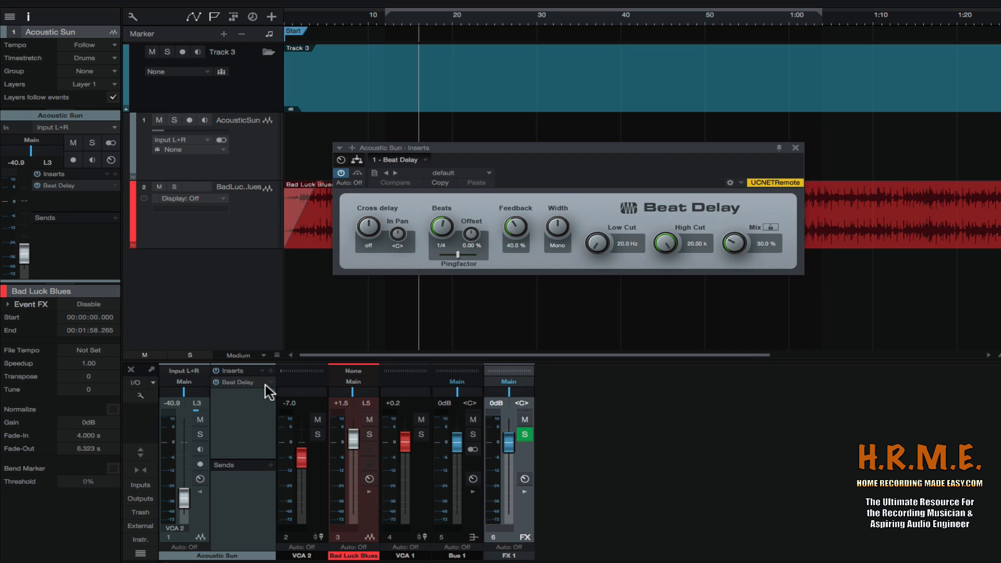
left_click(795, 149)
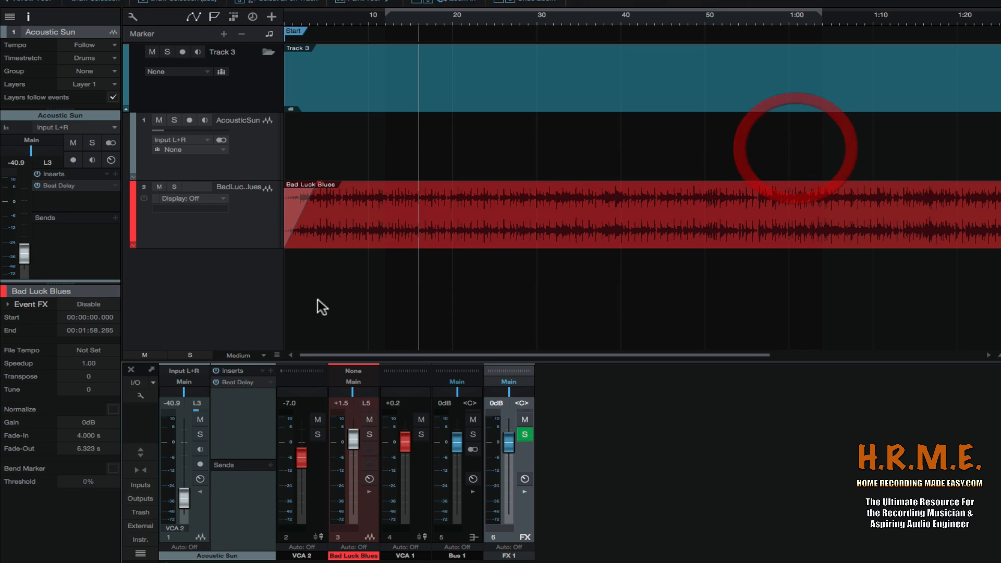
- Remove the Beat Delay insert from the Acoustic Sun channel
left_click(269, 382)
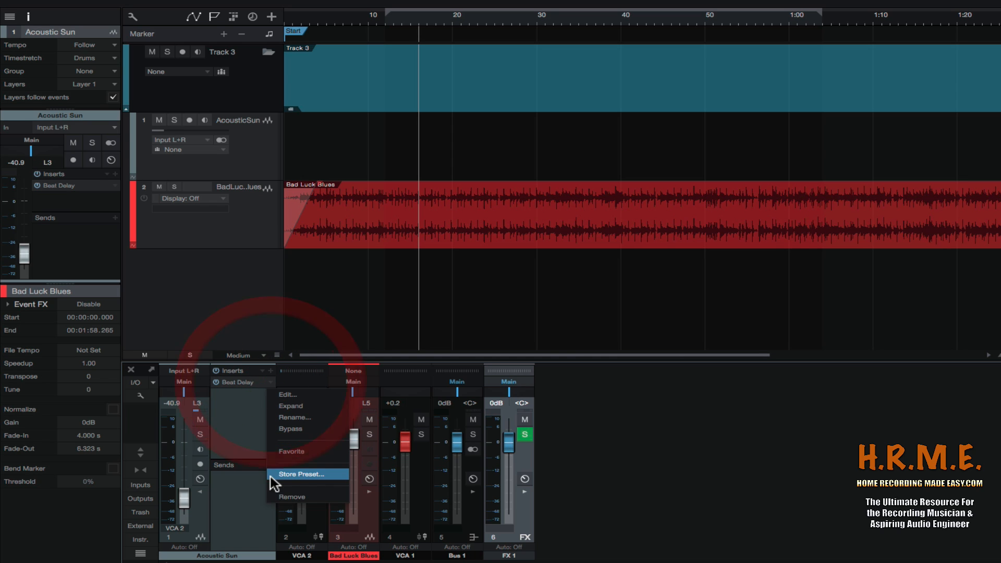
left_click(281, 501)
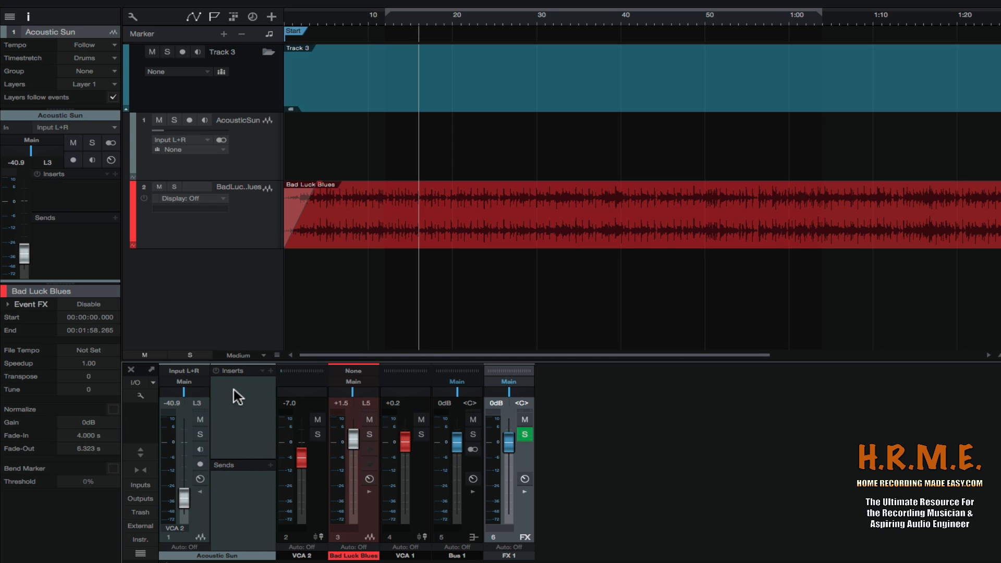
- View the send destinations available on Acoustic Sun and collapse the channel's inserts and sends area
left_click(271, 464)
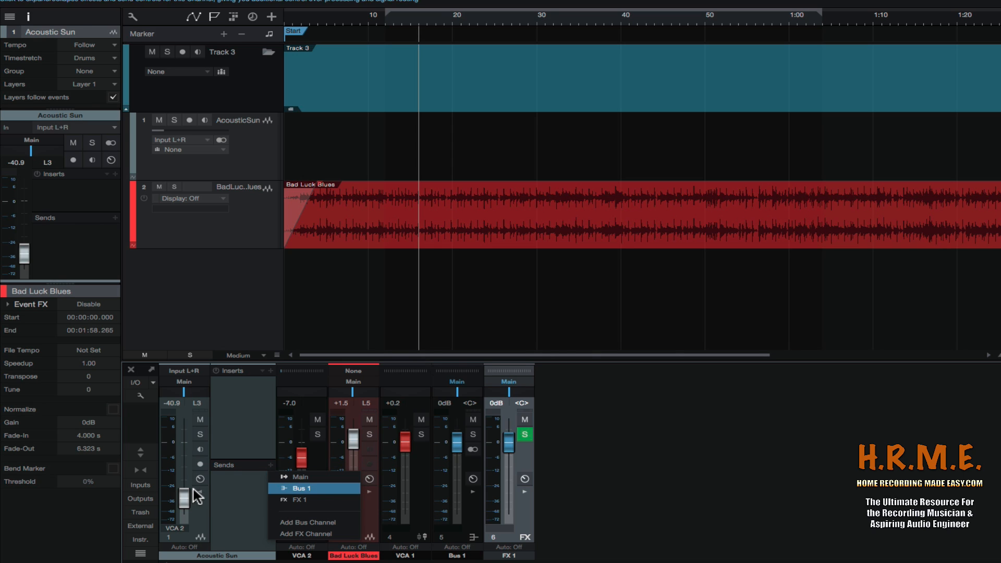
left_click(239, 490)
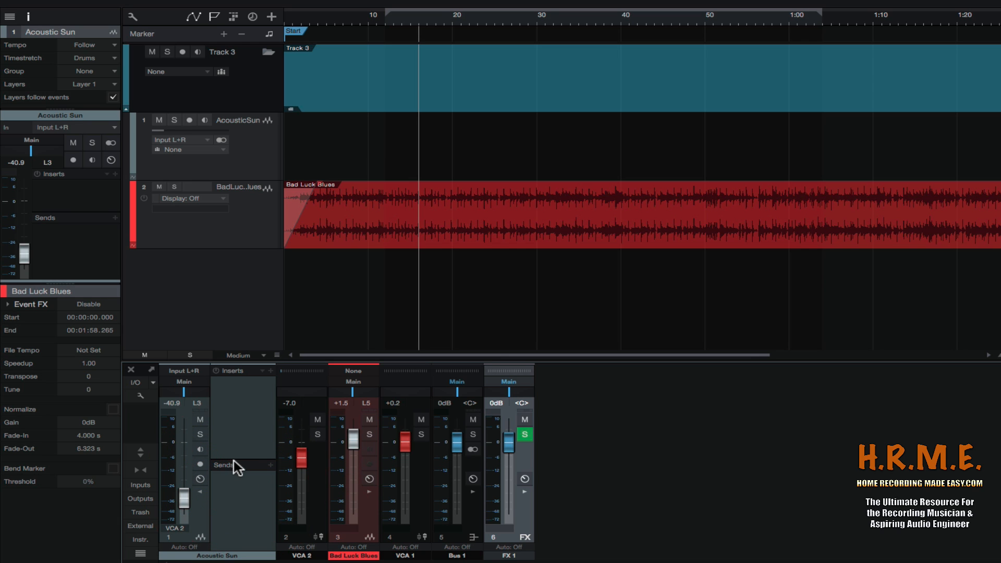
left_click(201, 492)
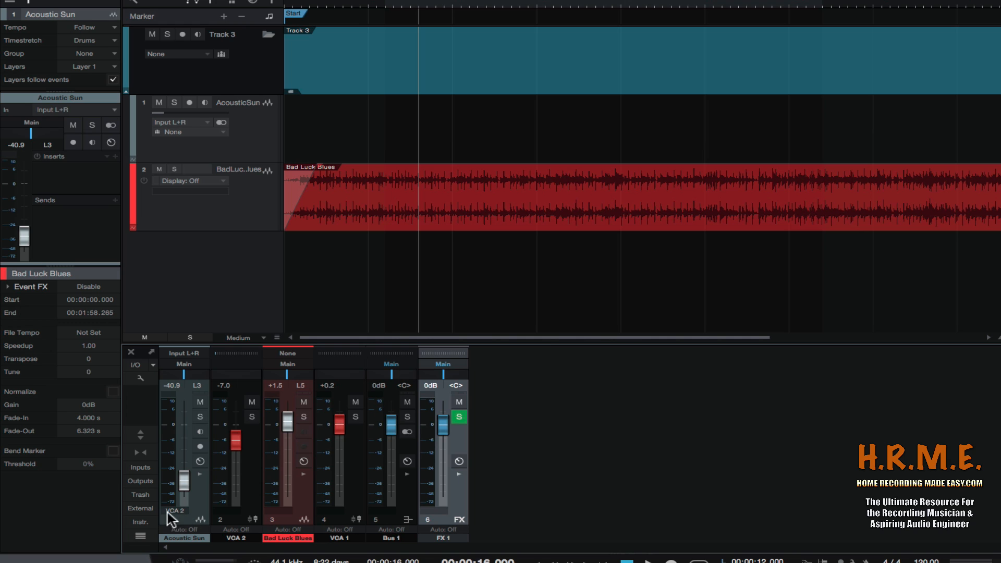
- Select the VCA 2 channel, then open the Acoustic Sun channel's name for editing and leave it without entering a name
left_click(245, 521)
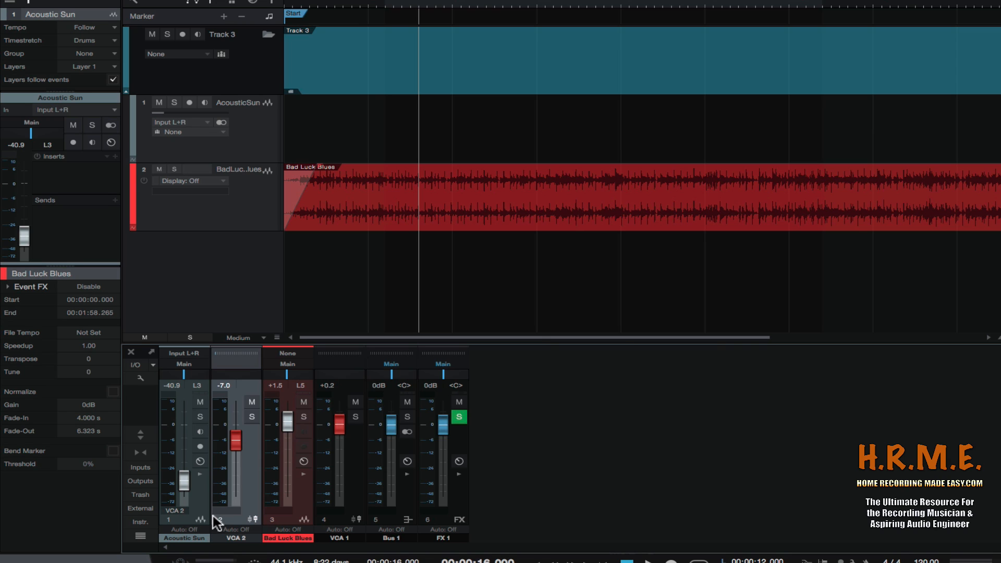
left_click(185, 539)
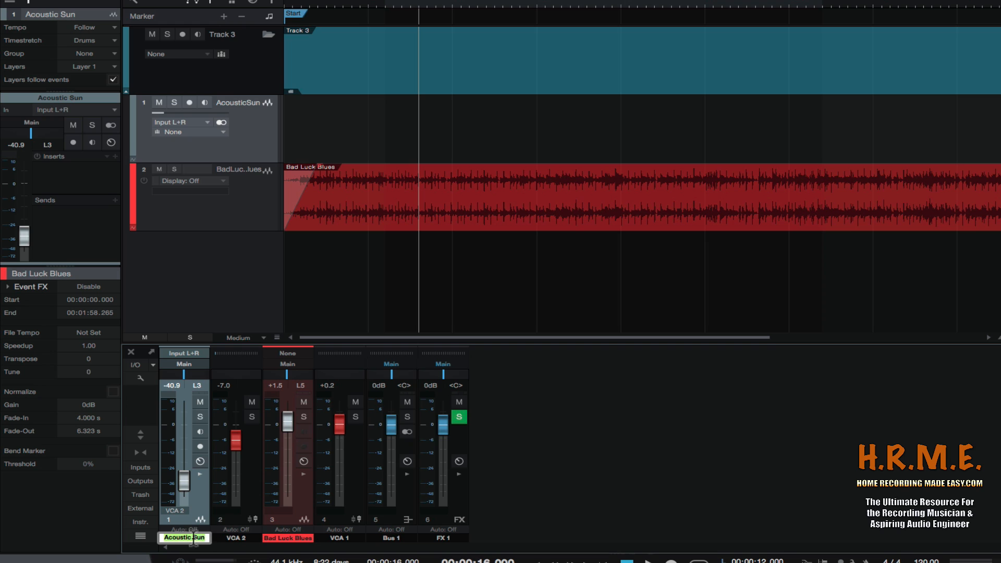
left_click(178, 539)
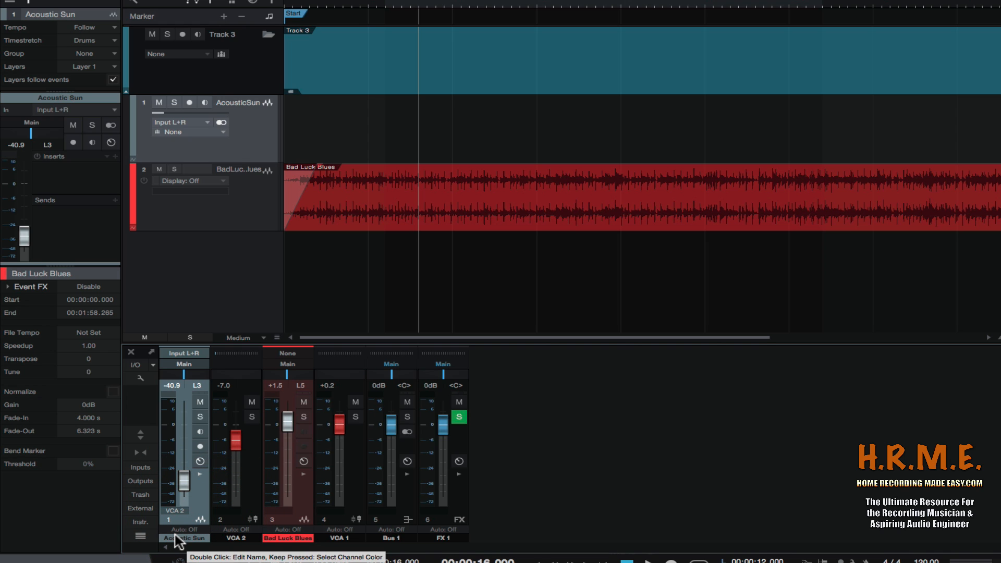
- Change the Acoustic Sun channel colour to brown and recolour it yellow-green
left_click(178, 539)
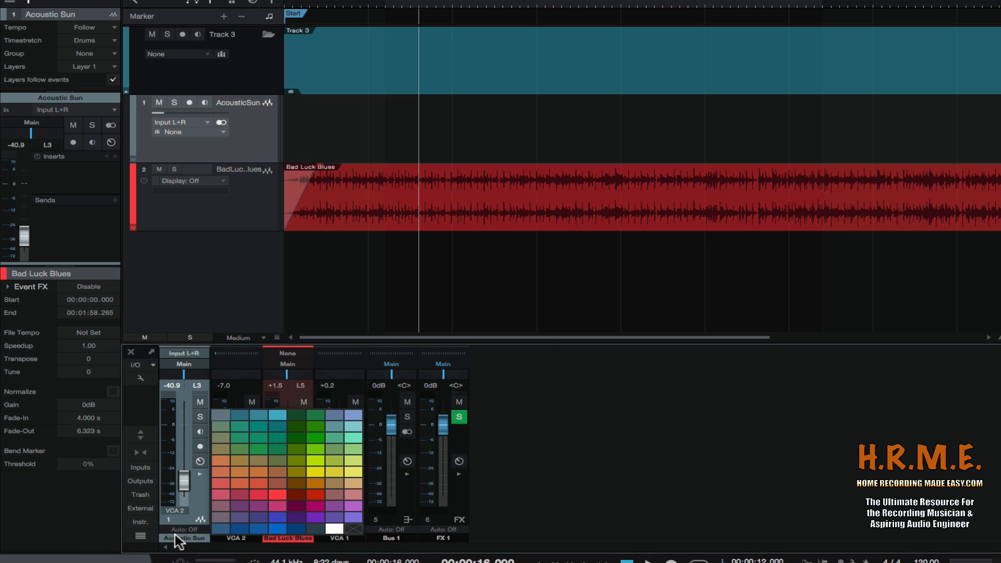
left_click(297, 474)
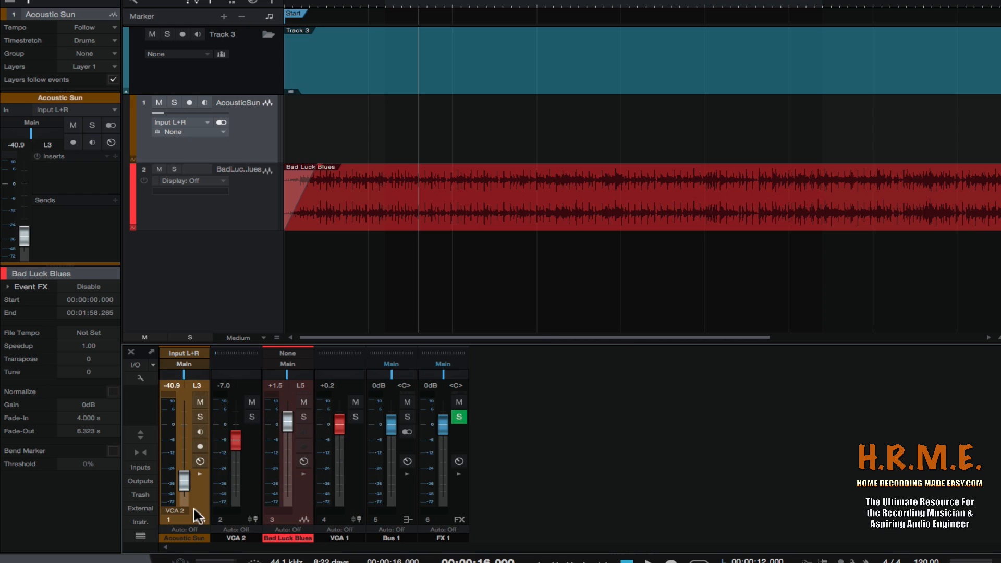
left_click(179, 539)
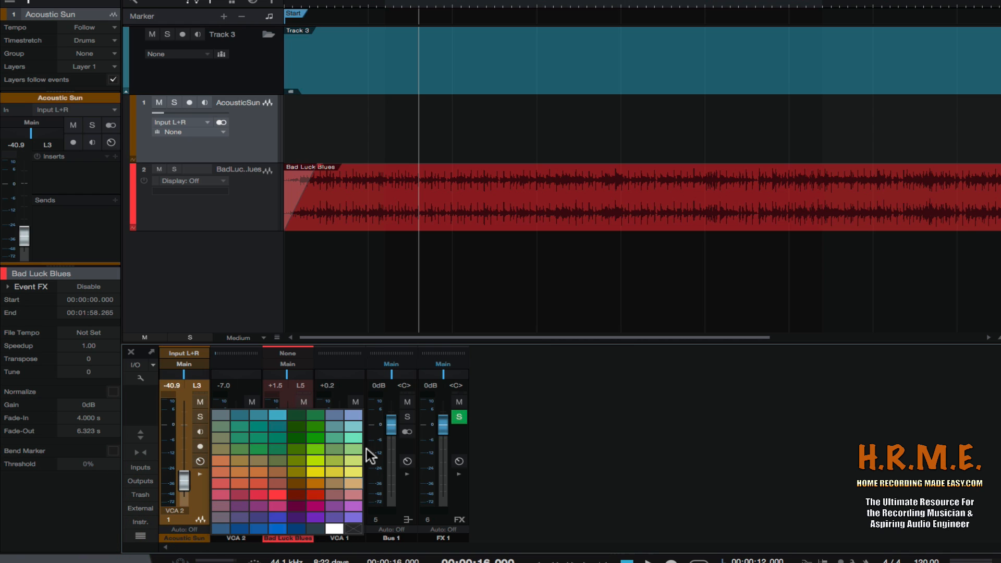
left_click(317, 457)
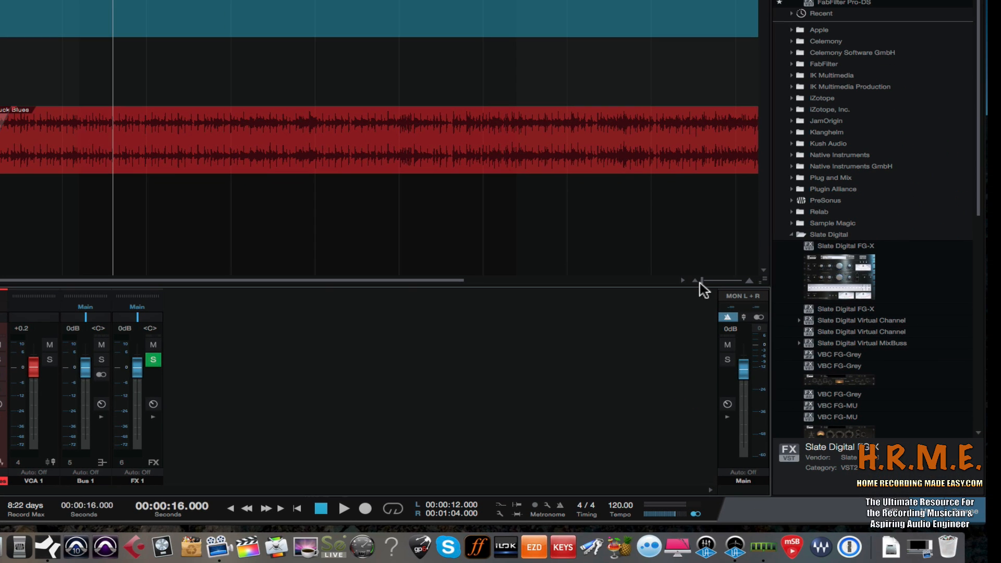
- Zoom the arrangement's timeline in and out repeatedly to compare the Bad Luck Blues waveform at different horizontal scales
mouse_move(702, 280)
left_mouse_down()
mouse_move(730, 285)
mouse_move(711, 283)
left_mouse_up()
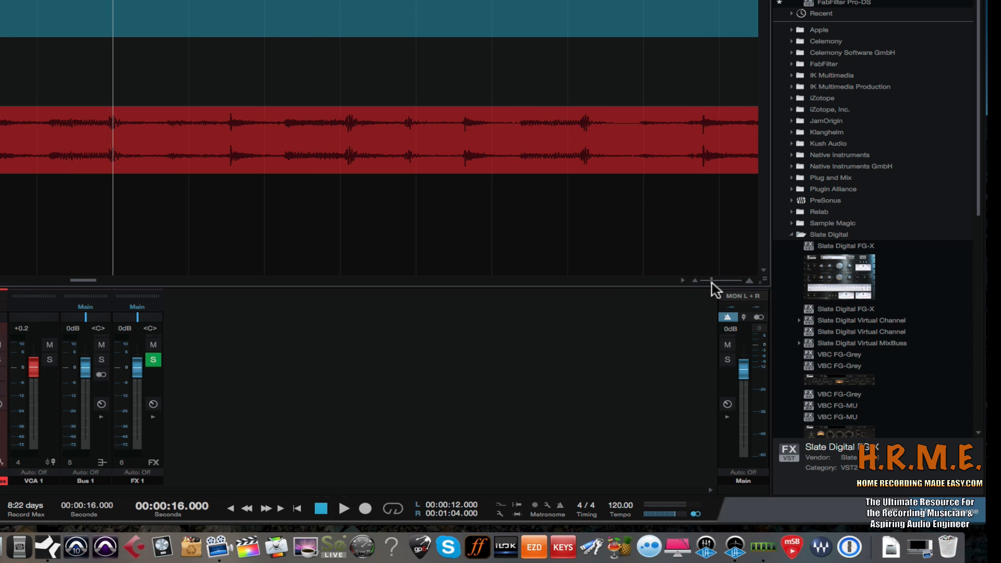
key("w")
key("w")
key("w")
key("w")
key("w")
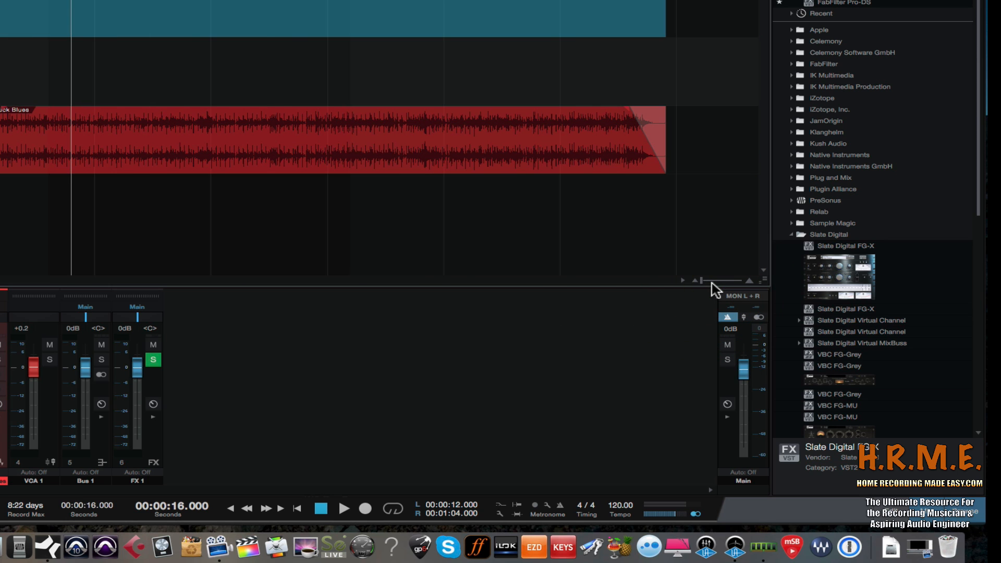
key("e")
key("e")
key("e")
key("e")
key("e")
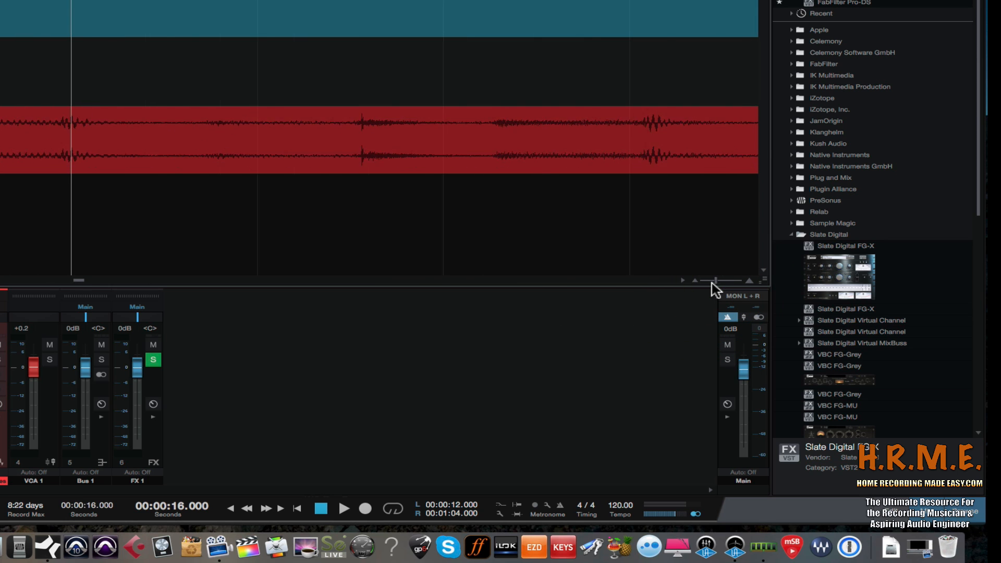
key("e")
key("e")
key("e")
key("e")
key("e")
key("e")
key("w")
key("w")
key("w")
key("w")
key("w")
key("w")
key("w")
key("w")
key("w")
key("w")
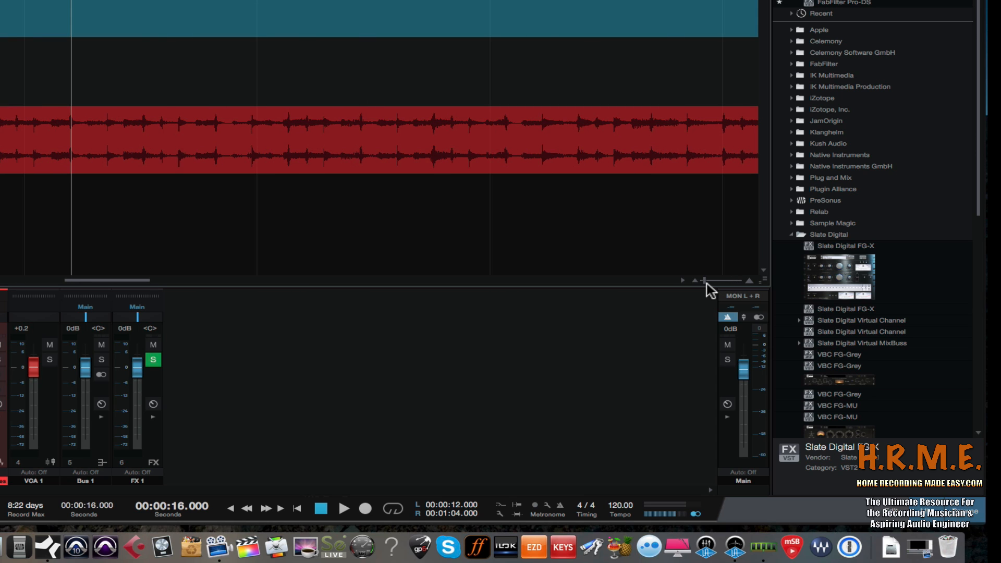
key("e")
key("e")
key("e")
key("e")
key("e")
key("e")
key("w")
key("w")
key("w")
key("w")
key("w")
key("w")
left_click(749, 281)
left_click(749, 281)
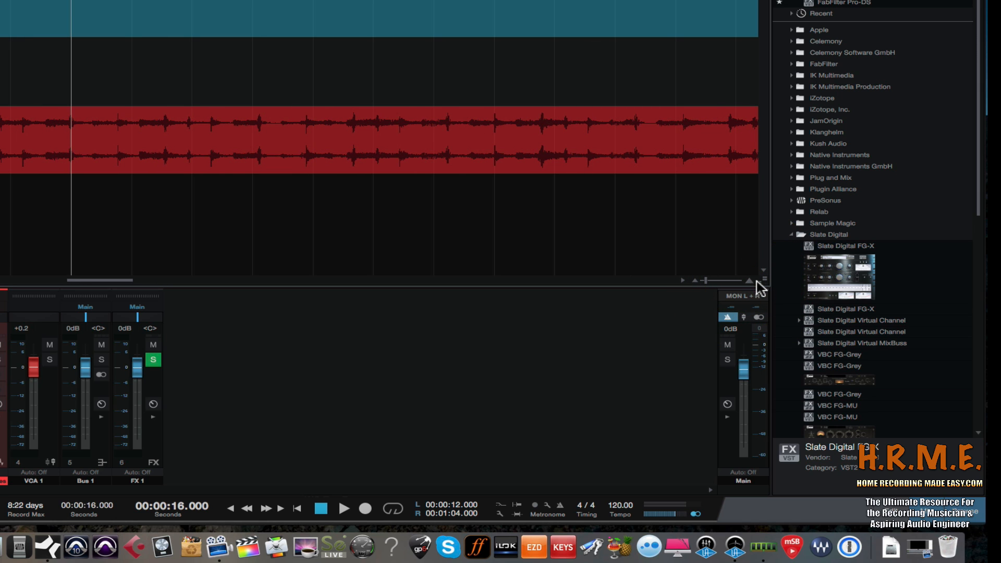
- Exaggerate the height of the Bad Luck Blues waveform display and return it to its original scale
mouse_move(760, 282)
left_mouse_down()
mouse_move(762, 340)
mouse_move(759, 286)
left_mouse_up()
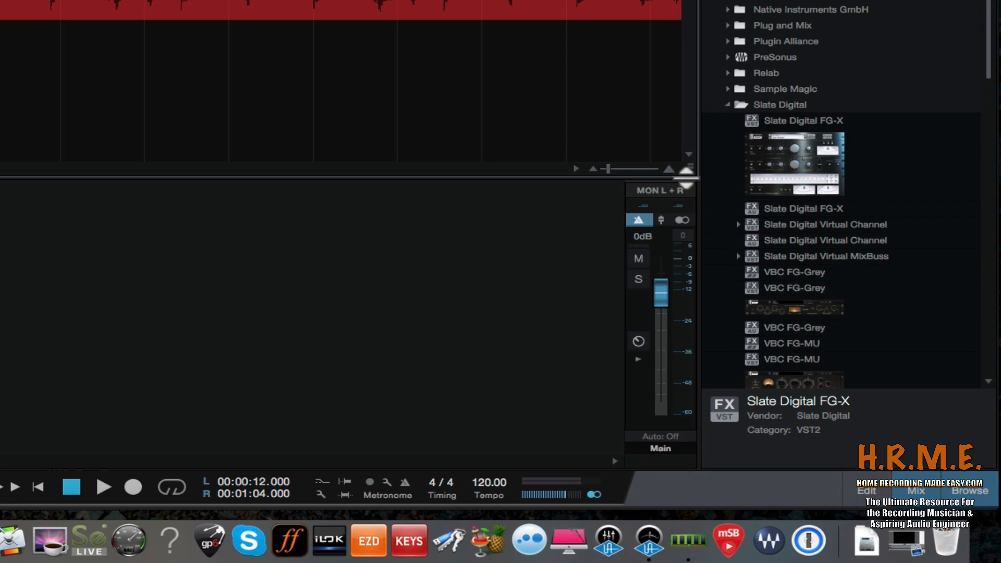
mouse_move(684, 173)
left_mouse_down()
mouse_move(685, 259)
mouse_move(689, 223)
left_mouse_up()
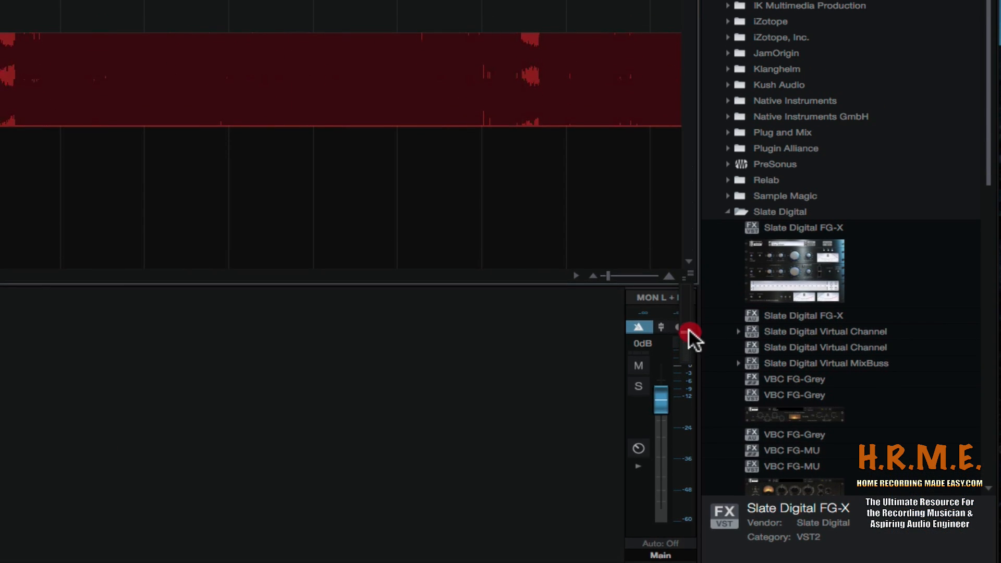
mouse_move(690, 332)
left_mouse_down()
mouse_move(683, 361)
mouse_move(687, 311)
mouse_move(683, 354)
left_mouse_up()
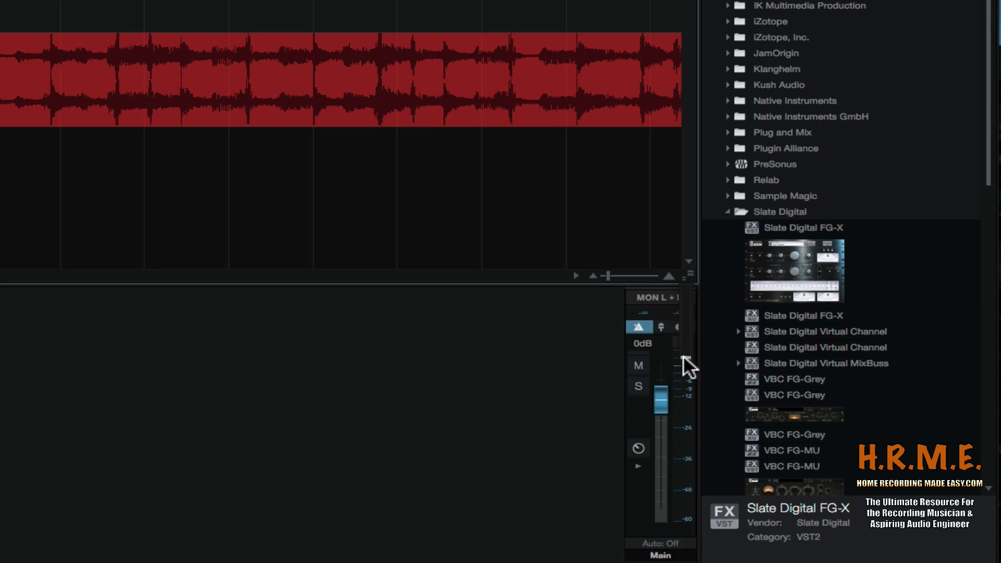
left_click(688, 316)
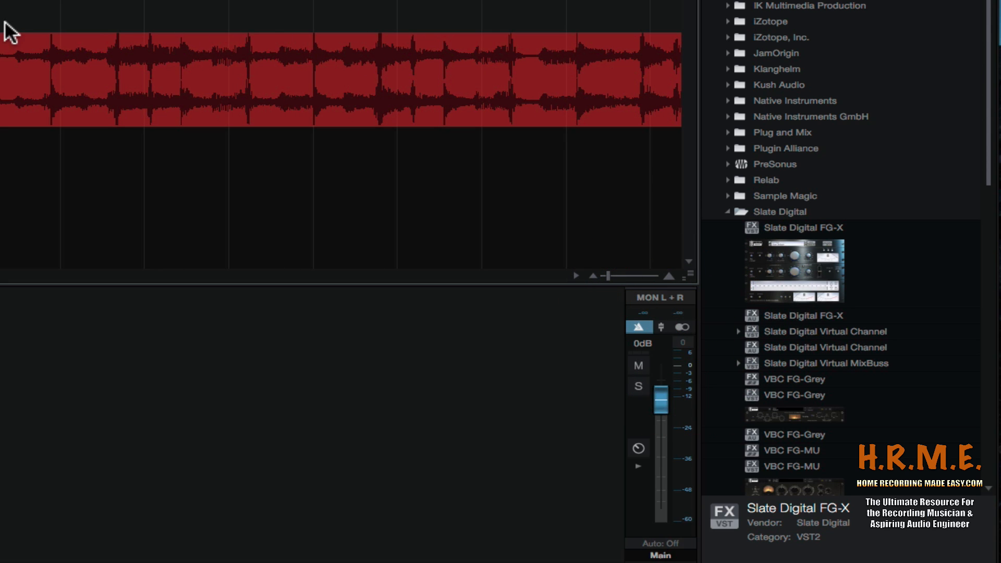
- Zoom the timeline far into the Bad Luck Blues waveform and back out until the event's end is in view
key("e")
key("e")
key("e")
key("e")
key("e")
key("e")
key("e")
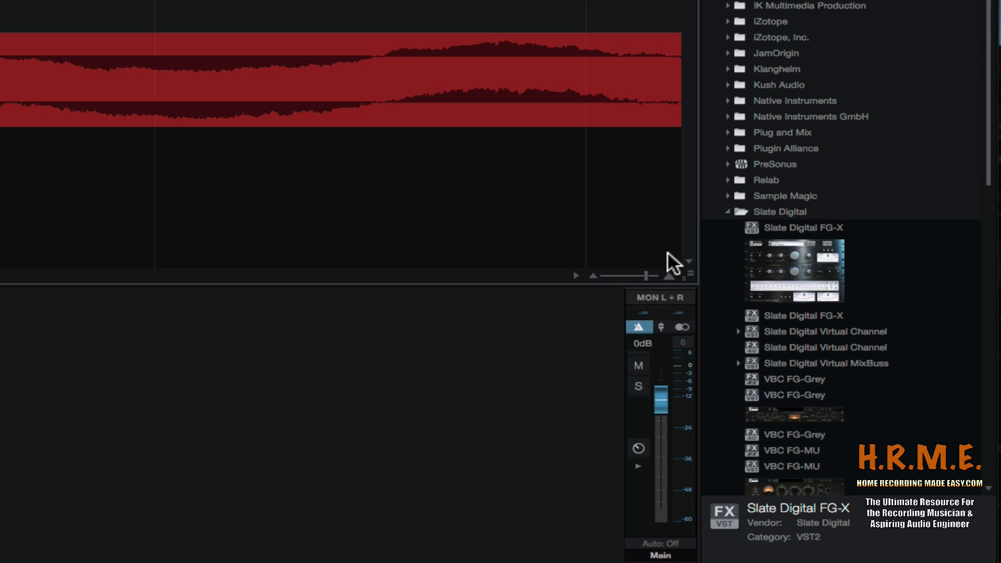
left_click_drag(686, 276, 683, 362)
key("w")
key("w")
key("w")
key("w")
key("w")
key("w")
key("w")
key("w")
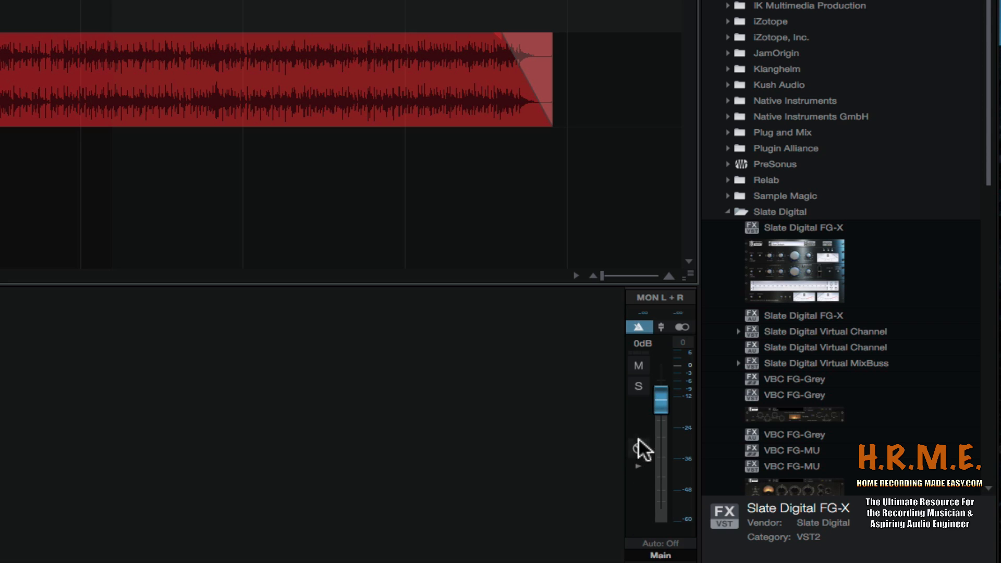
- Turn off the metronome on the Main output and view its list of assignable hardware outputs, keeping MON L + R
left_click(639, 327)
left_click(639, 328)
left_click(639, 327)
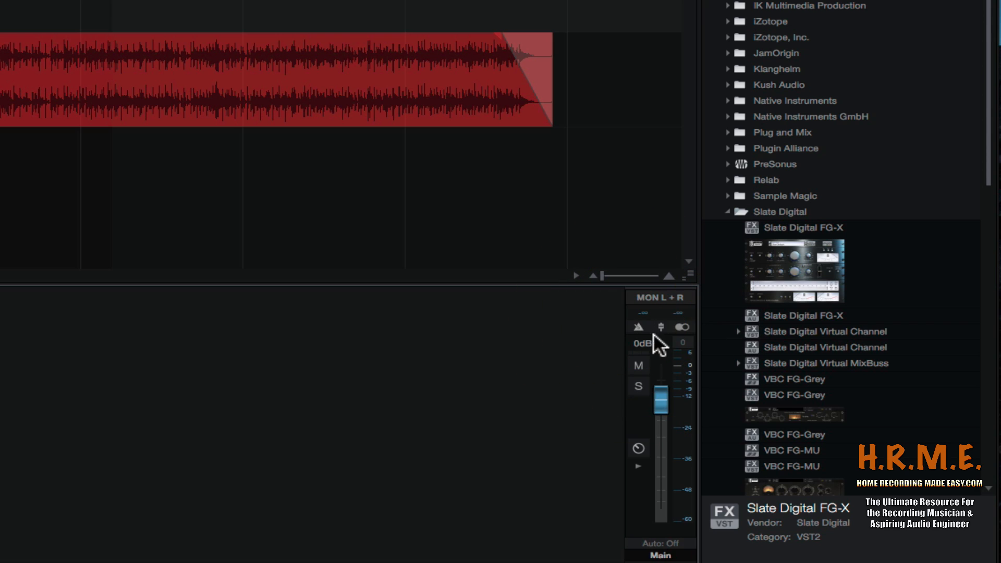
left_click(656, 296)
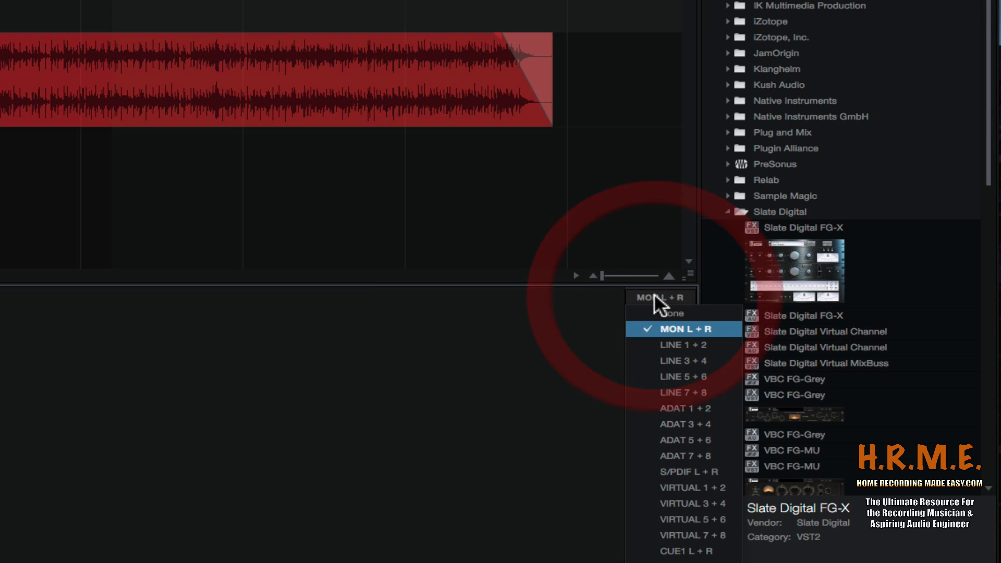
left_click(654, 295)
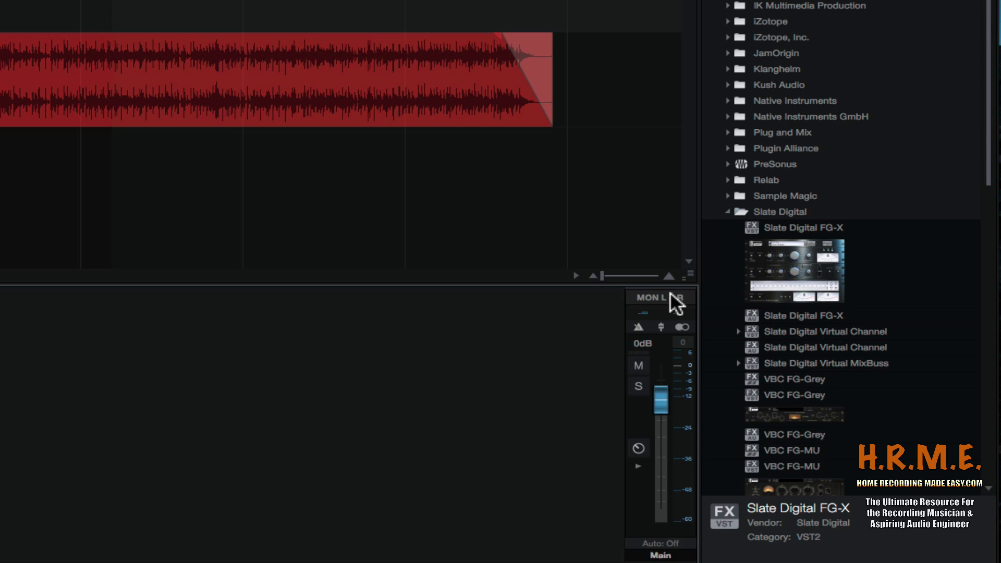
- Toggle the Main output between mono and stereo, ending on stereo
left_click(683, 327)
left_click(682, 327)
left_click(683, 327)
left_click(683, 326)
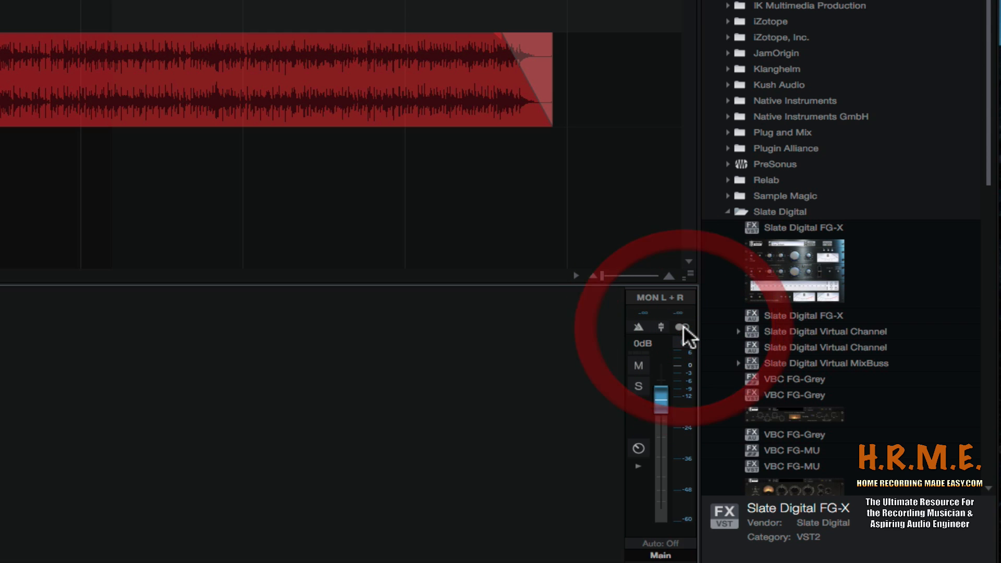
- Toggle mute and solo on the Main output, leaving both switched off
left_click(638, 365)
left_click(638, 366)
left_click(639, 366)
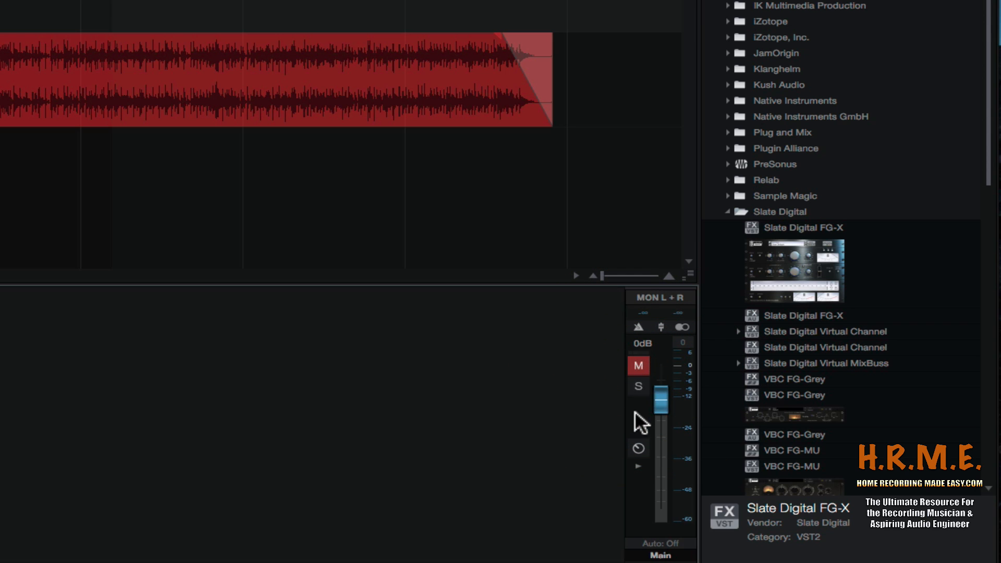
left_click(639, 385)
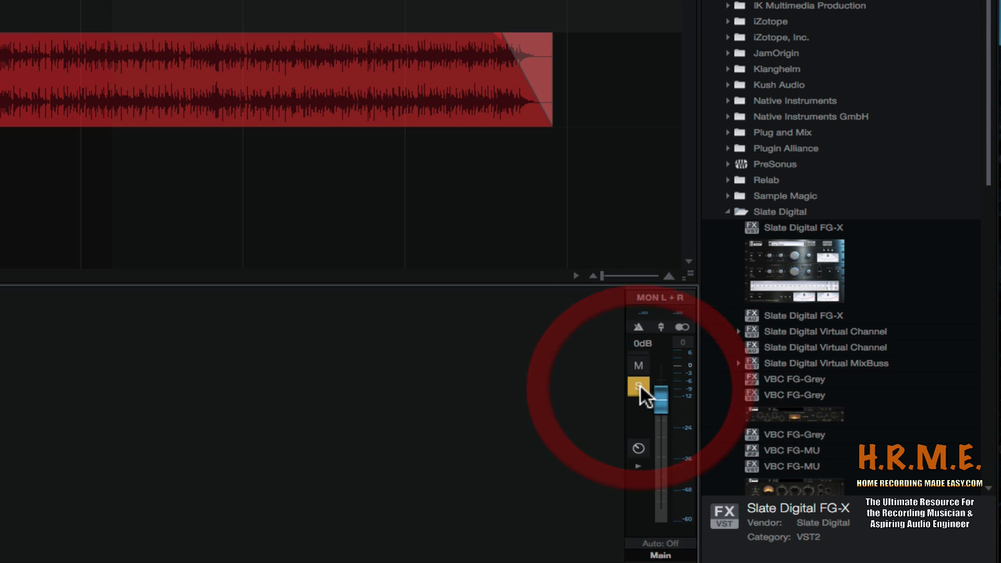
left_click(637, 383)
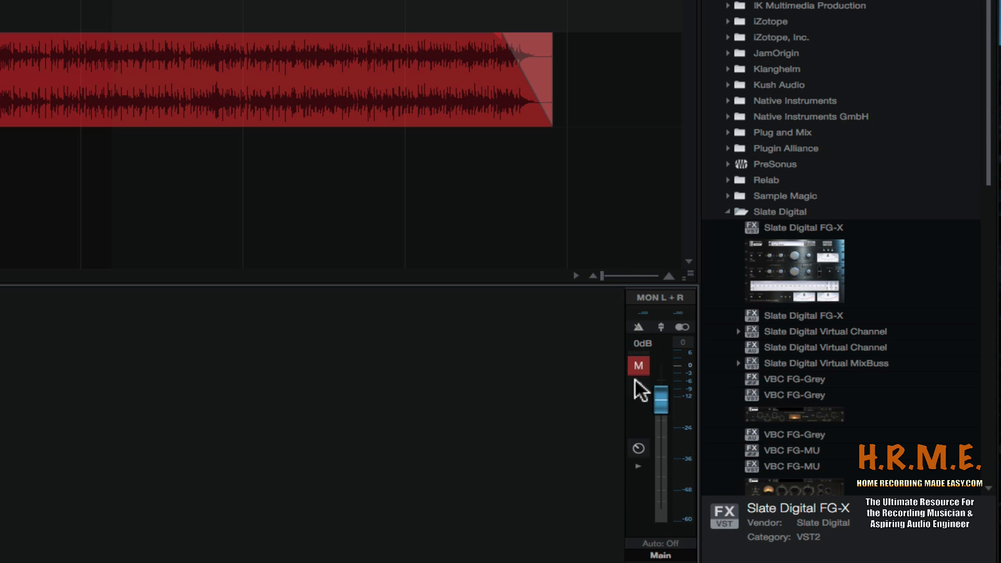
left_click(639, 365)
- Raise the Main output fader to +2.4 dB and open and close its Channel Editor
left_click_drag(667, 412, 662, 393)
left_click(637, 447)
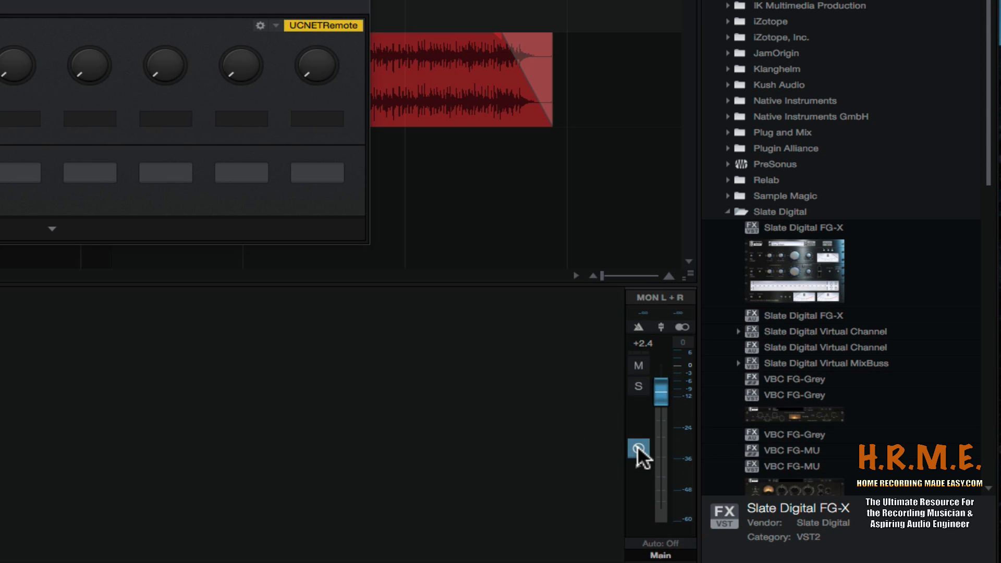
left_click(363, 2)
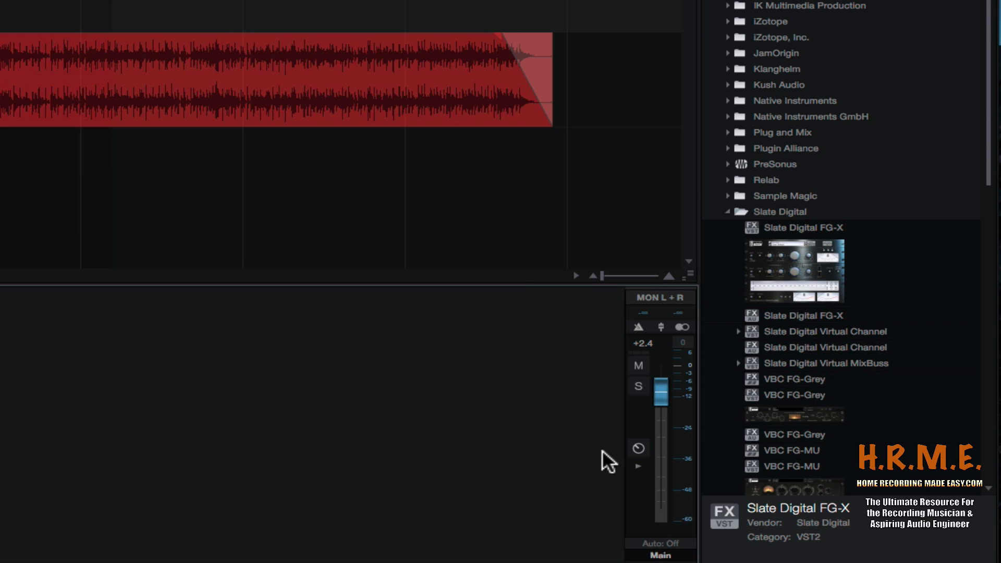
- Expand and collapse the Main output's Mix FX, Inserts and Post sections, and hide the Browser
left_click(637, 463)
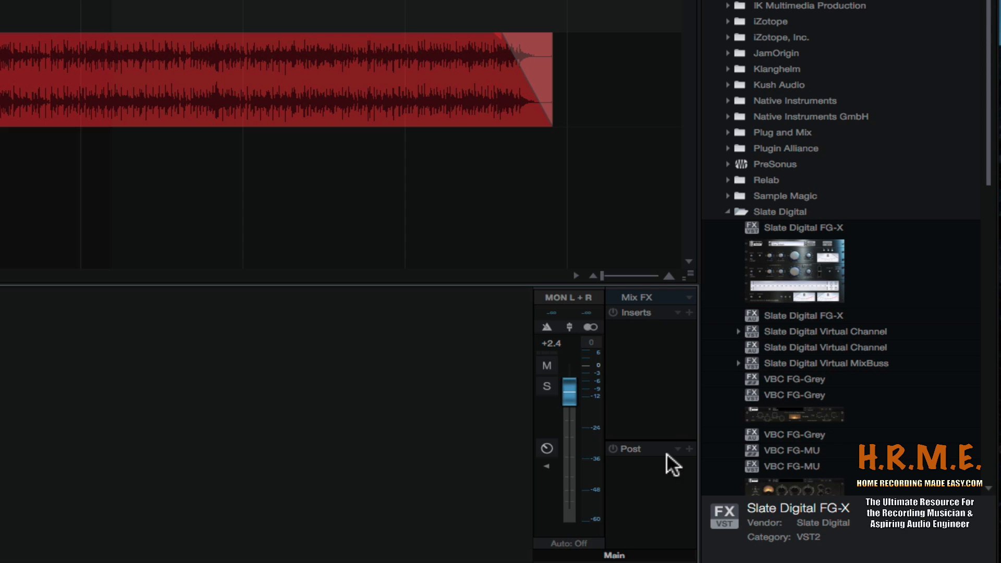
left_click(547, 466)
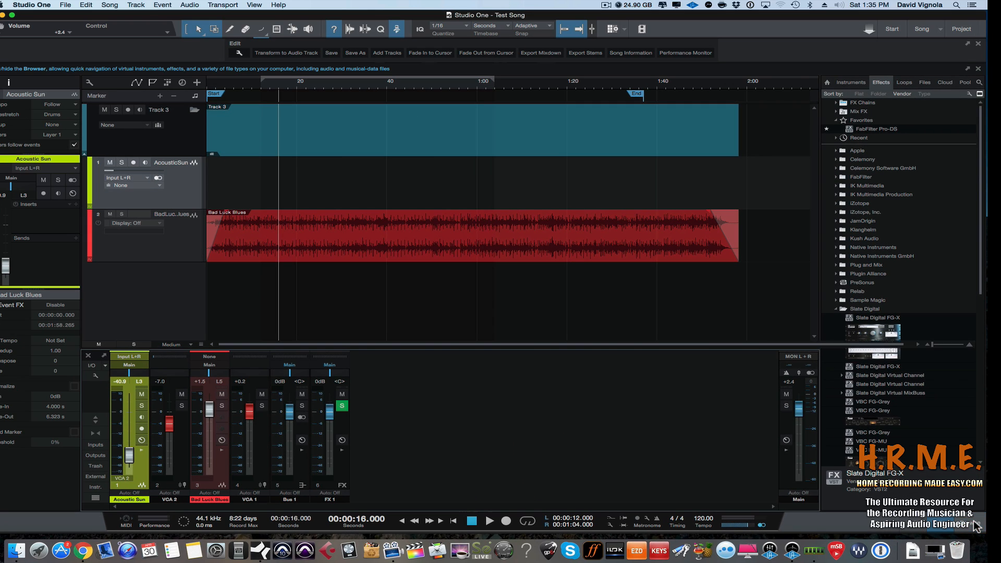
left_click(973, 522)
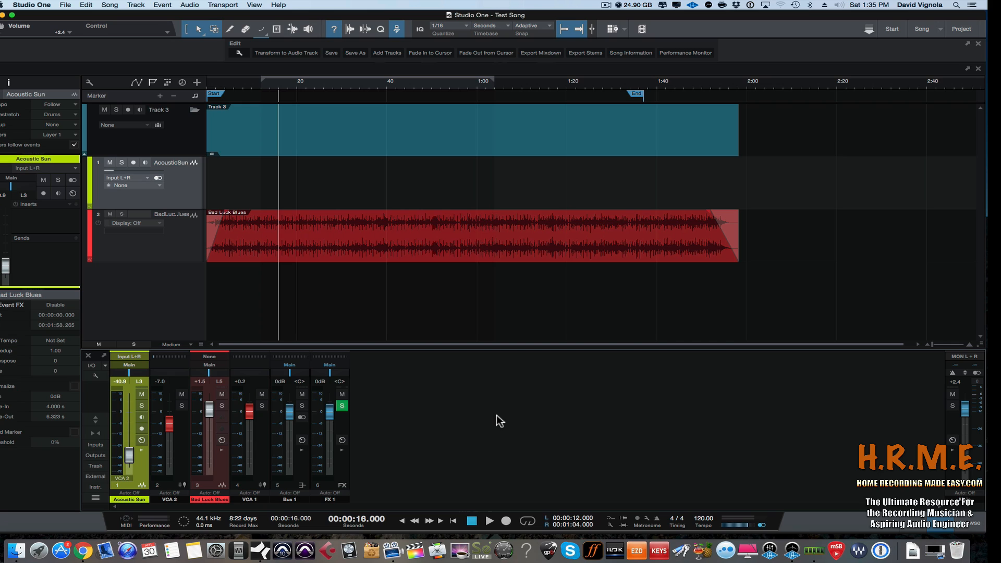